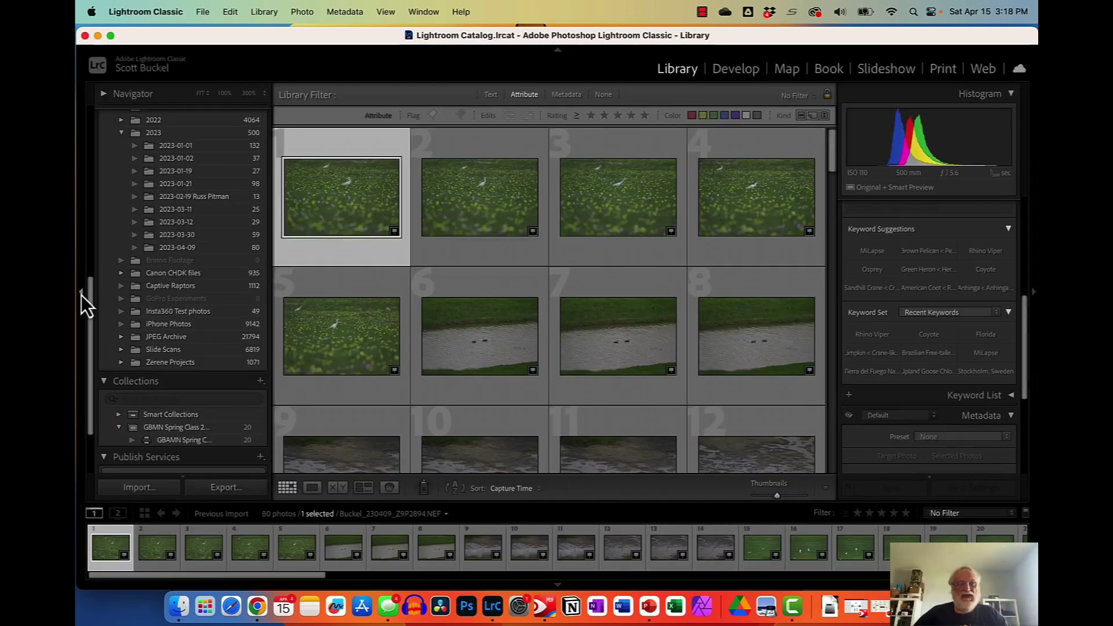
# Hide both side panels in the Library and open the first photo in Loupe view
pyautogui.click(82, 296)
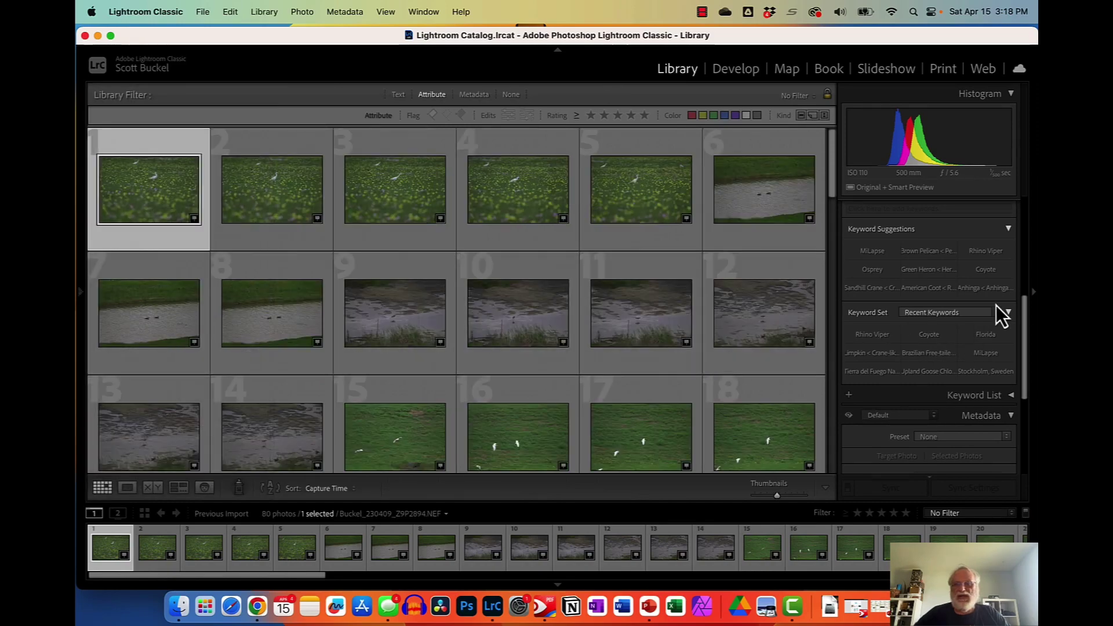
pyautogui.click(1035, 300)
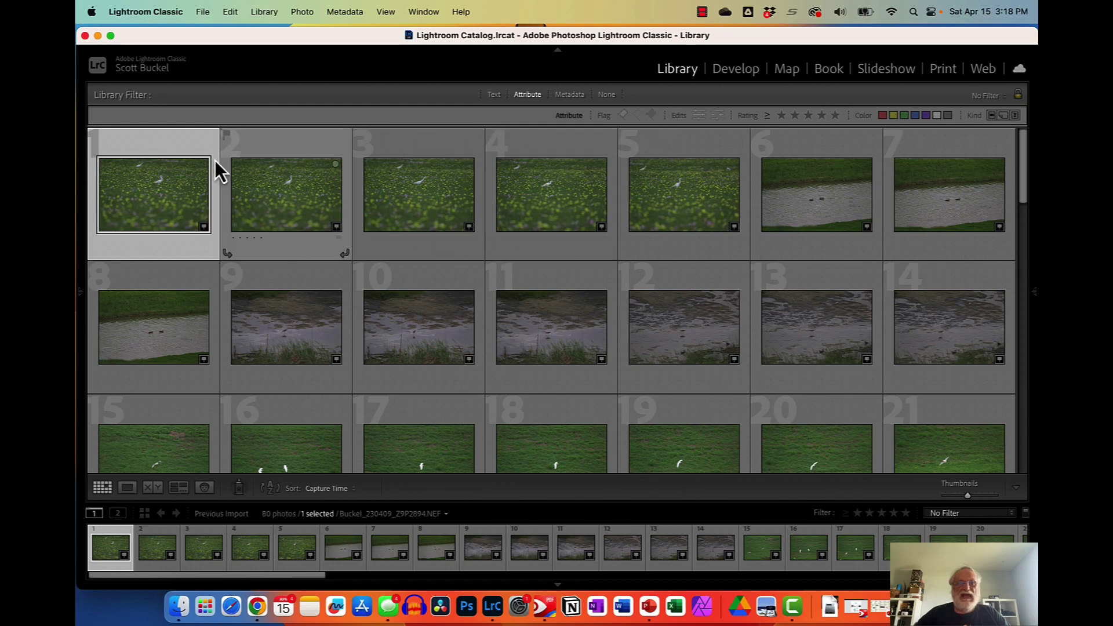
pyautogui.doubleClick(164, 248)
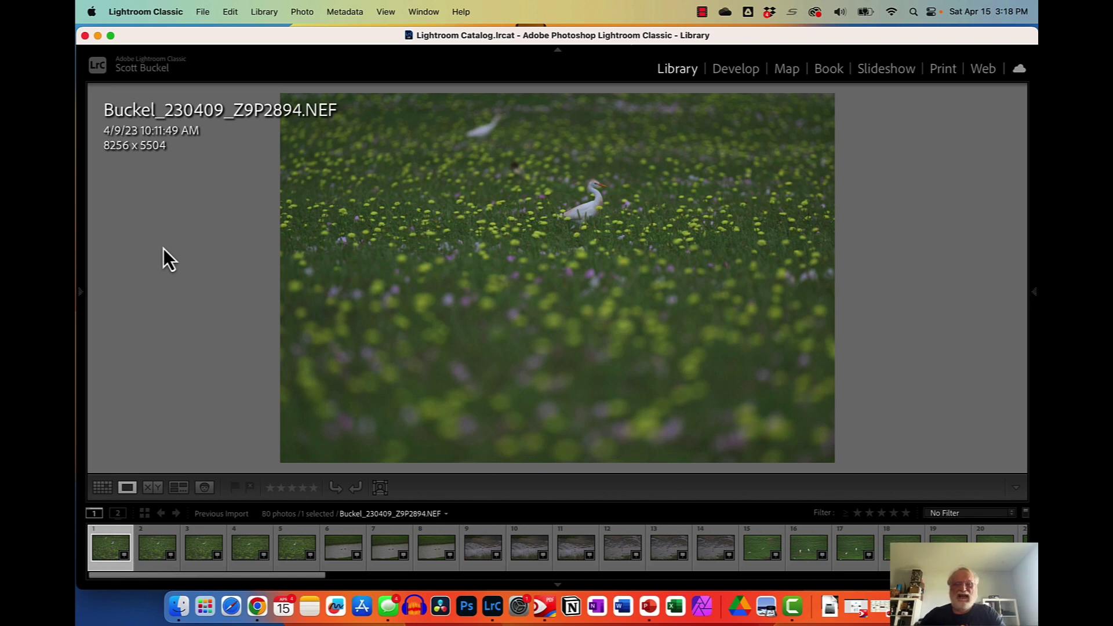
# Compare the first five photos of the egret among yellow flowers, going back and forth between them
pyautogui.press('Right')
pyautogui.press('Right')
pyautogui.press('Right')
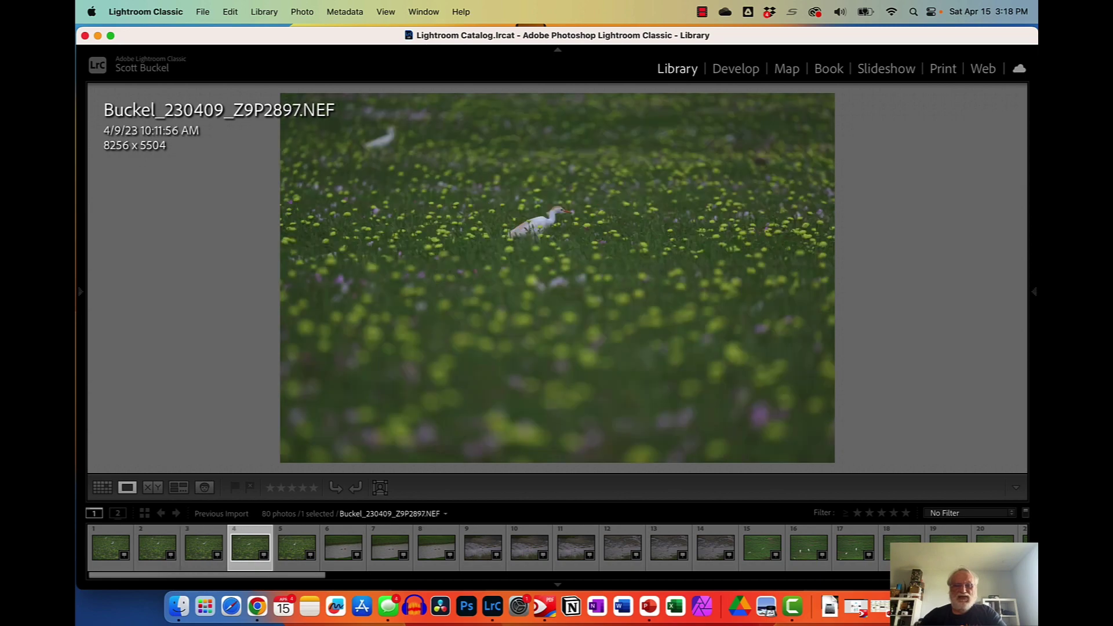
pyautogui.press('Right')
pyautogui.press('Left')
pyautogui.press('Left')
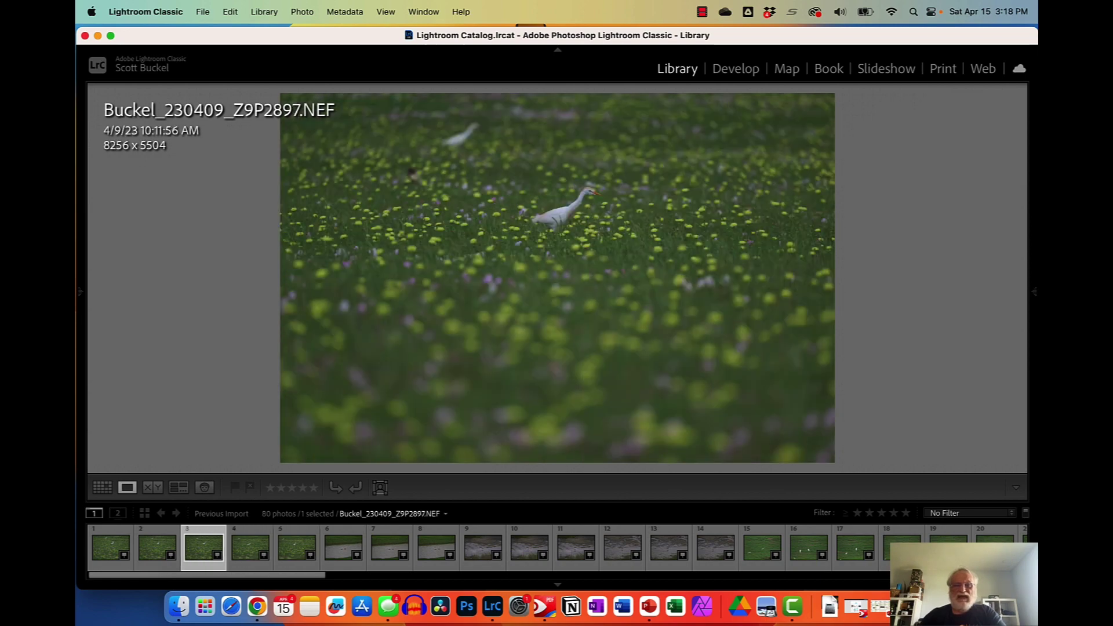
pyautogui.press('Left')
pyautogui.press('Left')
pyautogui.press('Right')
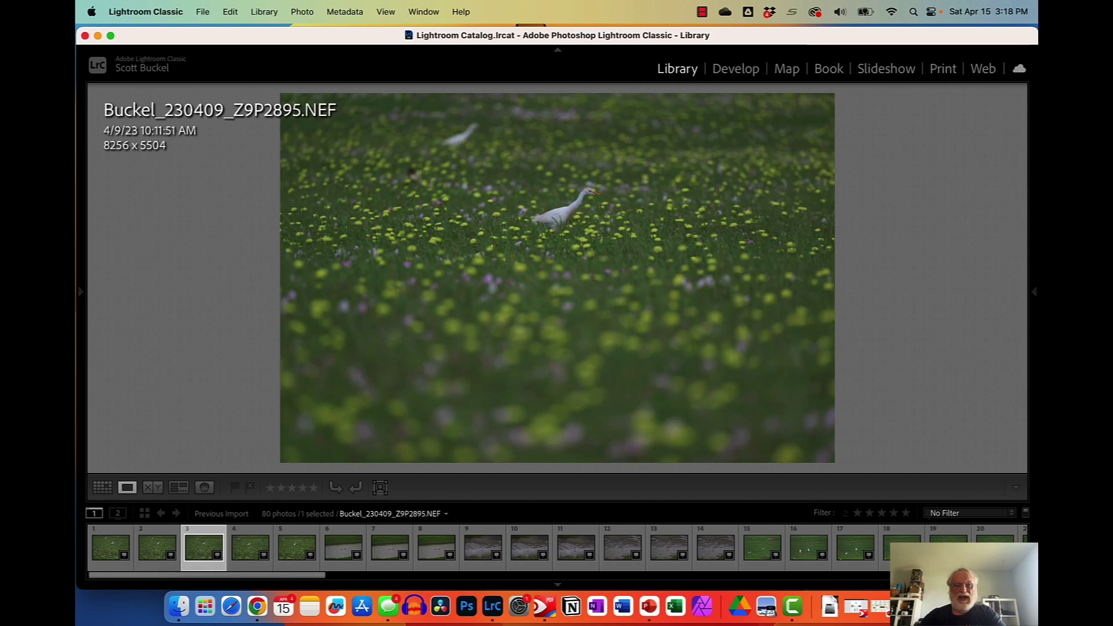
pyautogui.press('Right')
pyautogui.press('Right')
pyautogui.press('Right')
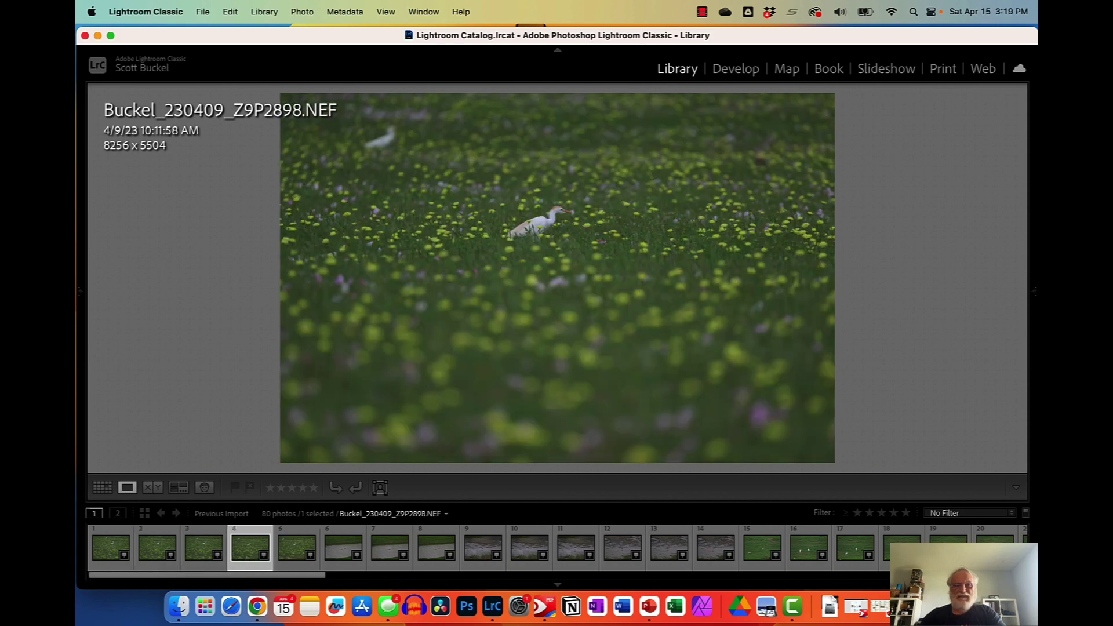
pyautogui.press('Left')
pyautogui.press('Left')
pyautogui.press('Left')
pyautogui.press('Left')
pyautogui.press('Right')
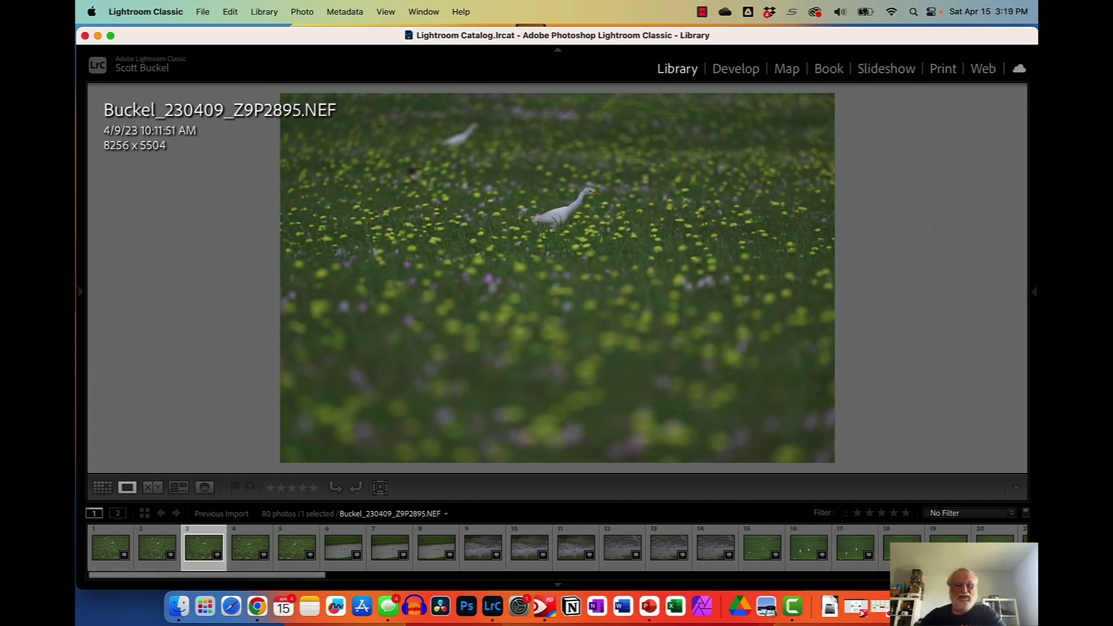
pyautogui.press('Right')
pyautogui.press('Right')
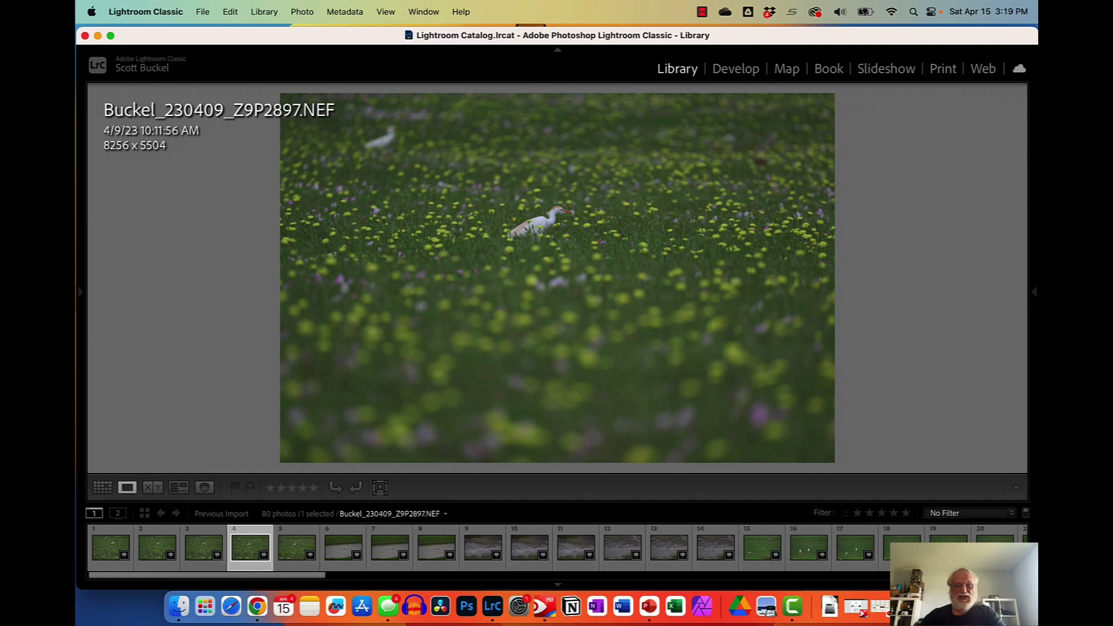
pyautogui.press('Right')
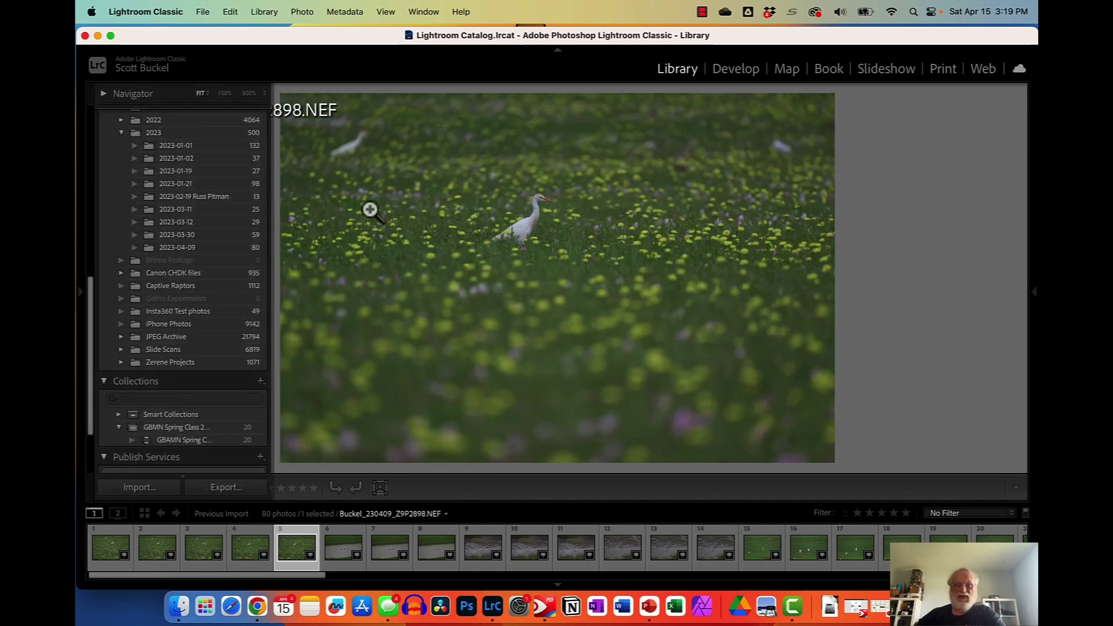
# Inspect the egret up close in photo Z9P2898 and rate the photo one star
pyautogui.click(525, 224)
pyautogui.moveTo(569, 238); pyautogui.dragTo(583, 316)
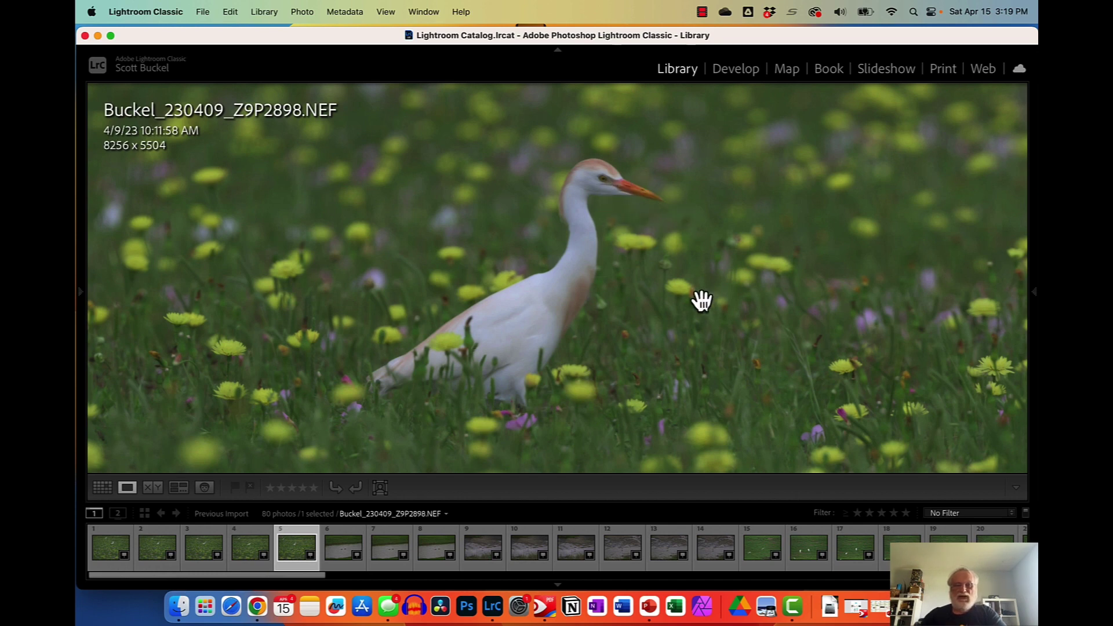
pyautogui.press('1')
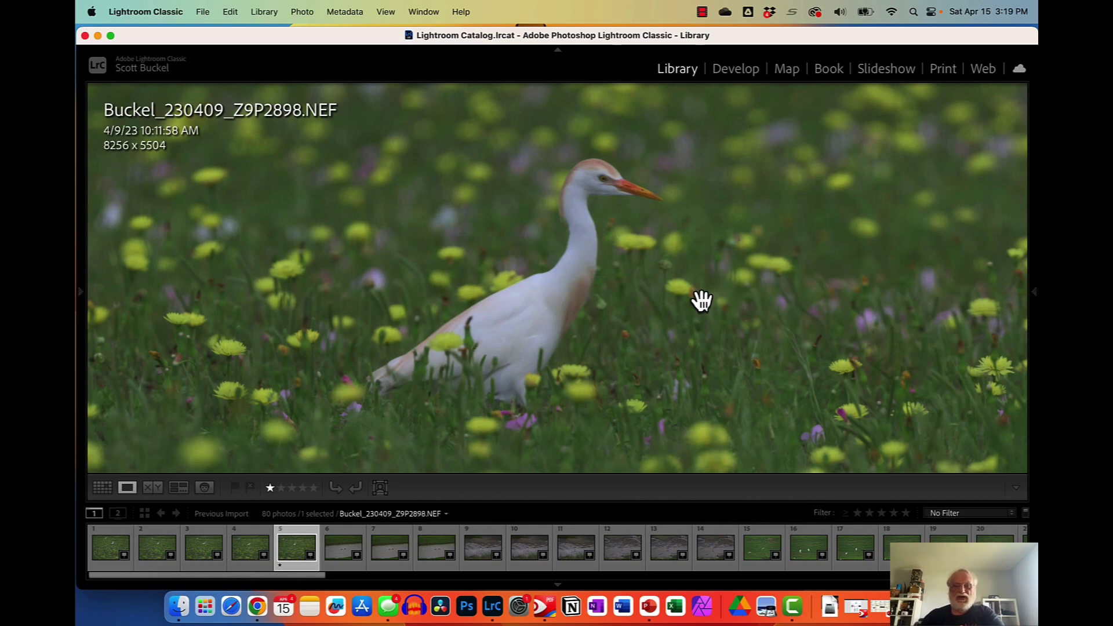
# Compare the three photos of the two swimming ducks and rate Z9P2901 one star
pyautogui.press('Right')
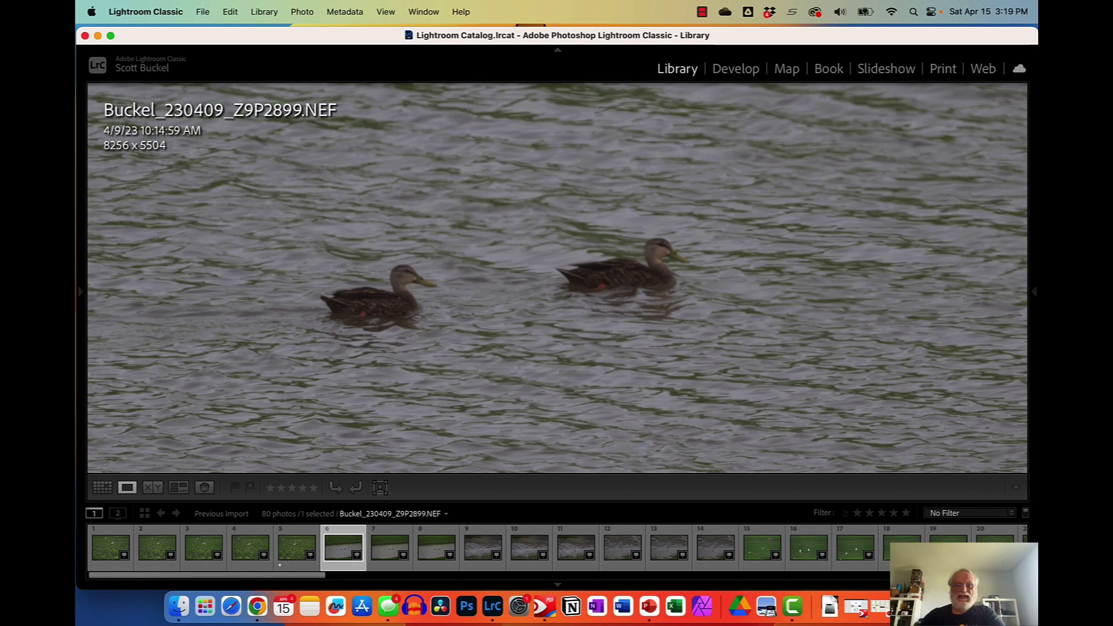
pyautogui.press('Right')
pyautogui.press('Right')
pyautogui.press('Left')
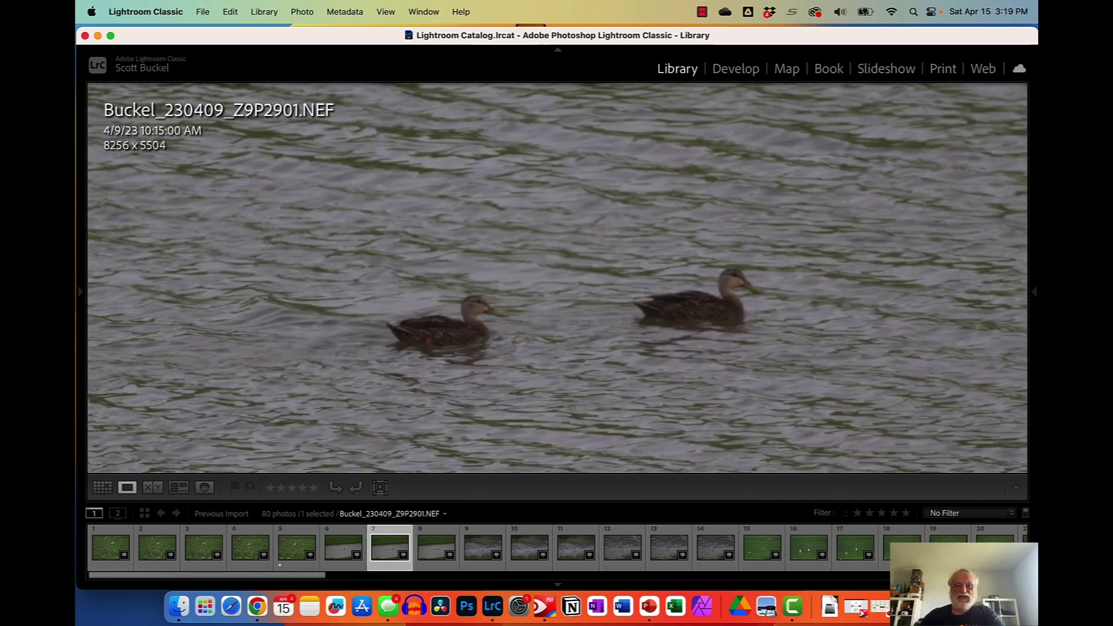
pyautogui.press('Left')
pyautogui.press('Left')
pyautogui.press('Right')
pyautogui.press('Right')
pyautogui.press('Right')
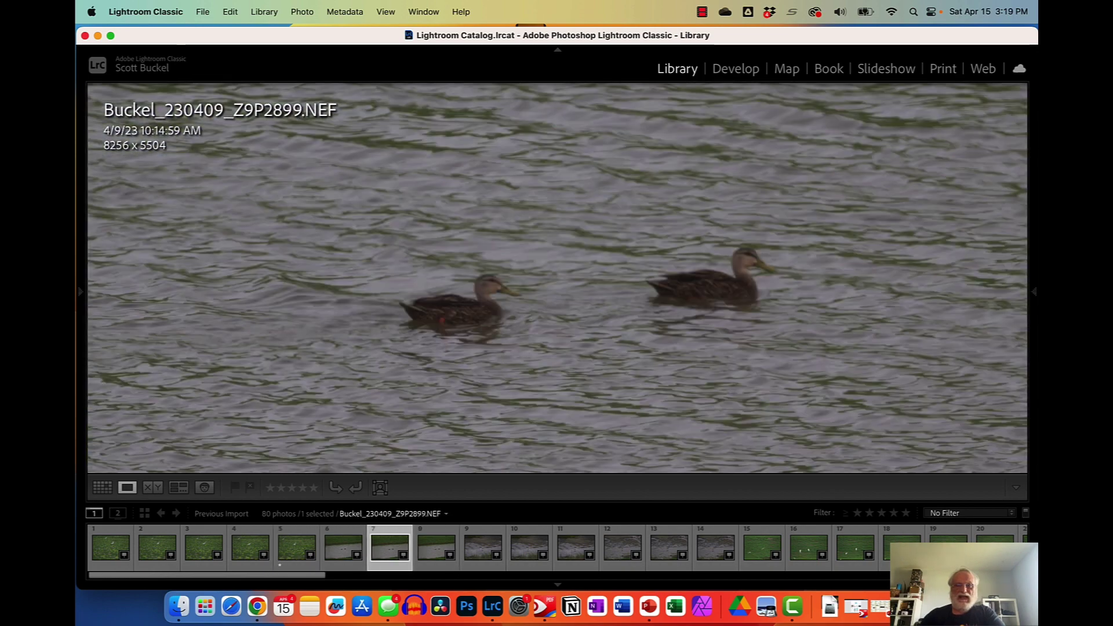
pyautogui.press('1')
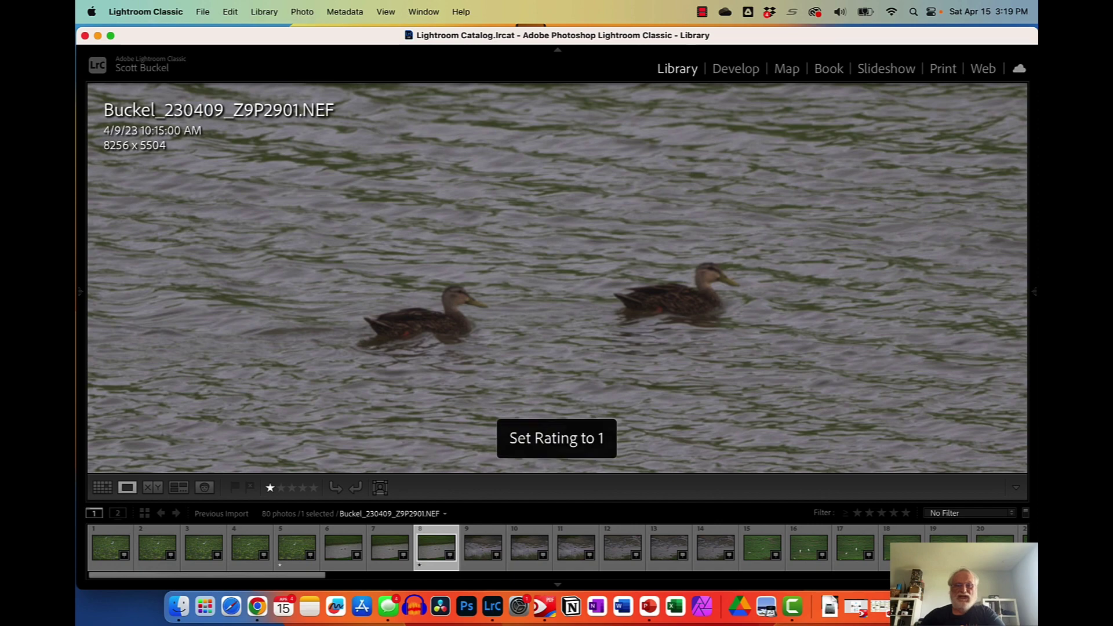
# Compare the wading bird photos Z9P2902 to Z9P2904 and rate Z9P2902 one star
pyautogui.press('Right')
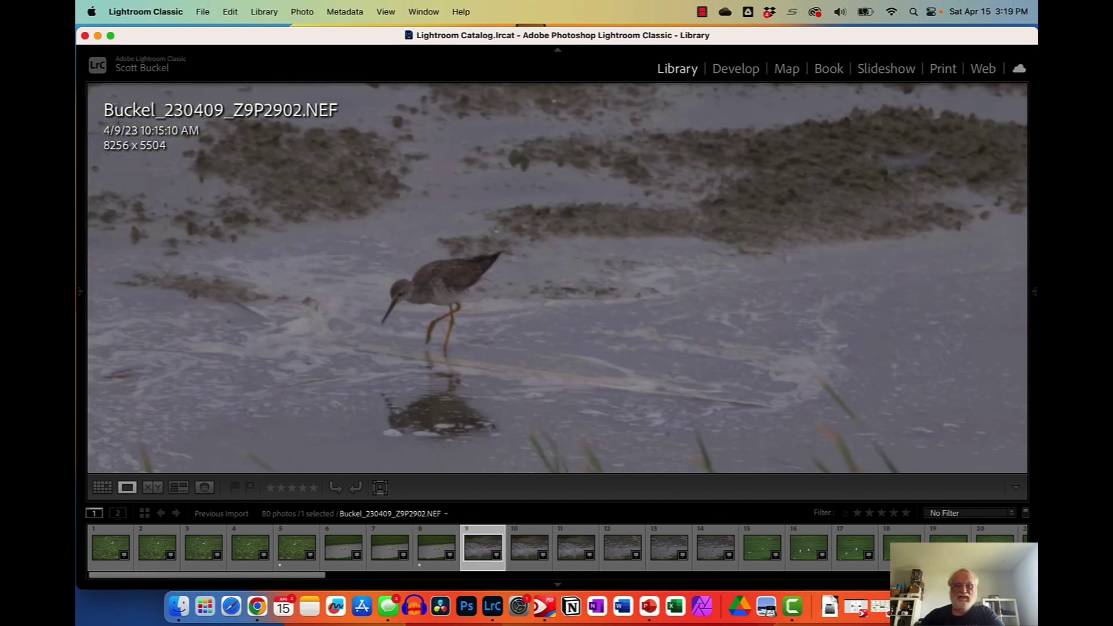
pyautogui.press('Right')
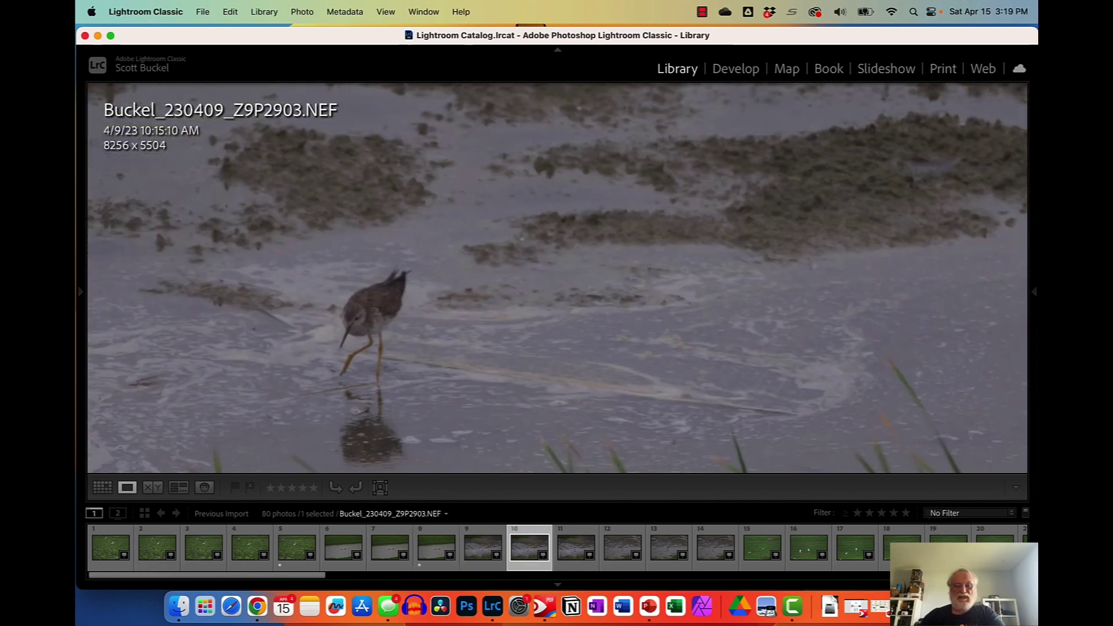
pyautogui.press('Right')
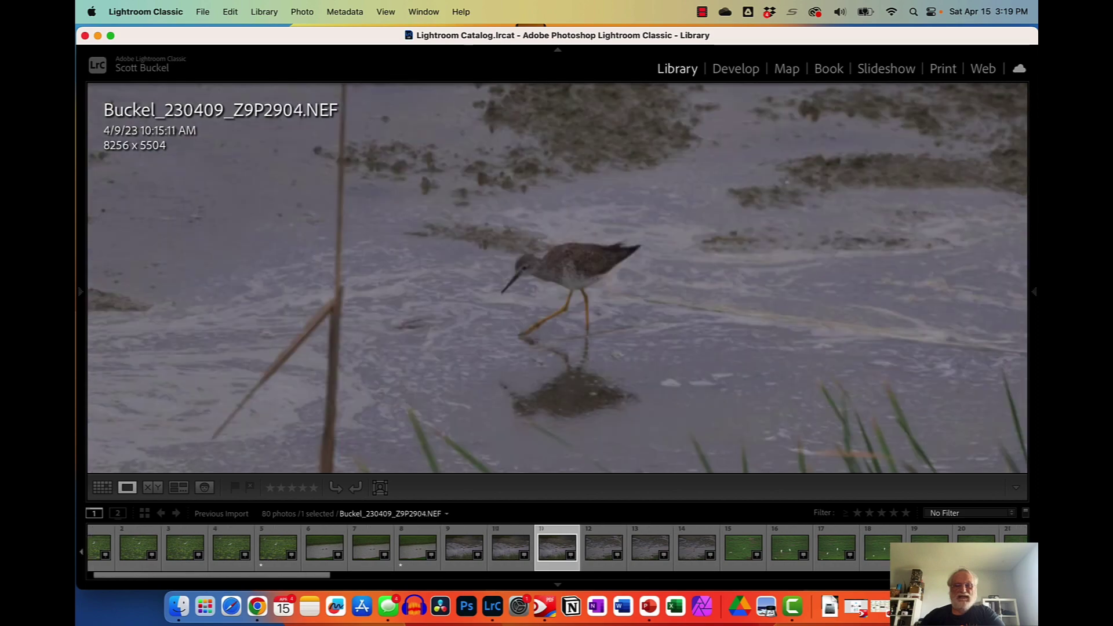
pyautogui.press('Left')
pyautogui.press('Left')
pyautogui.press('Left')
pyautogui.press('Right')
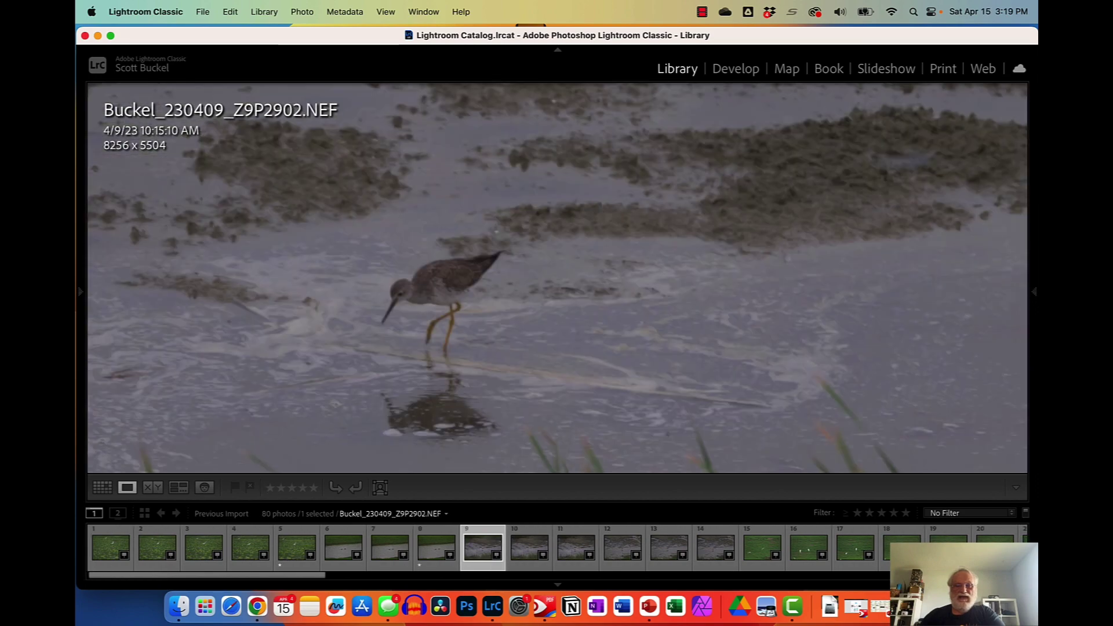
pyautogui.press('Right')
pyautogui.press('Left')
pyautogui.press('1')
# Review the following wading bird shots and rate Z9P2906 one star
pyautogui.press('Right')
pyautogui.press('Right')
pyautogui.press('Right')
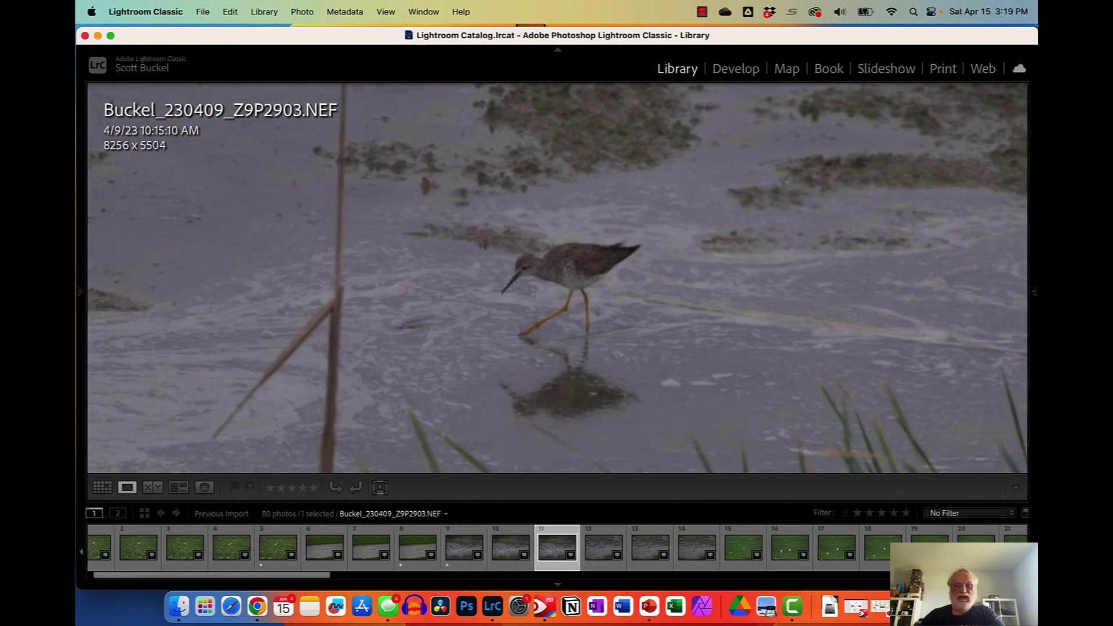
pyautogui.press('Right')
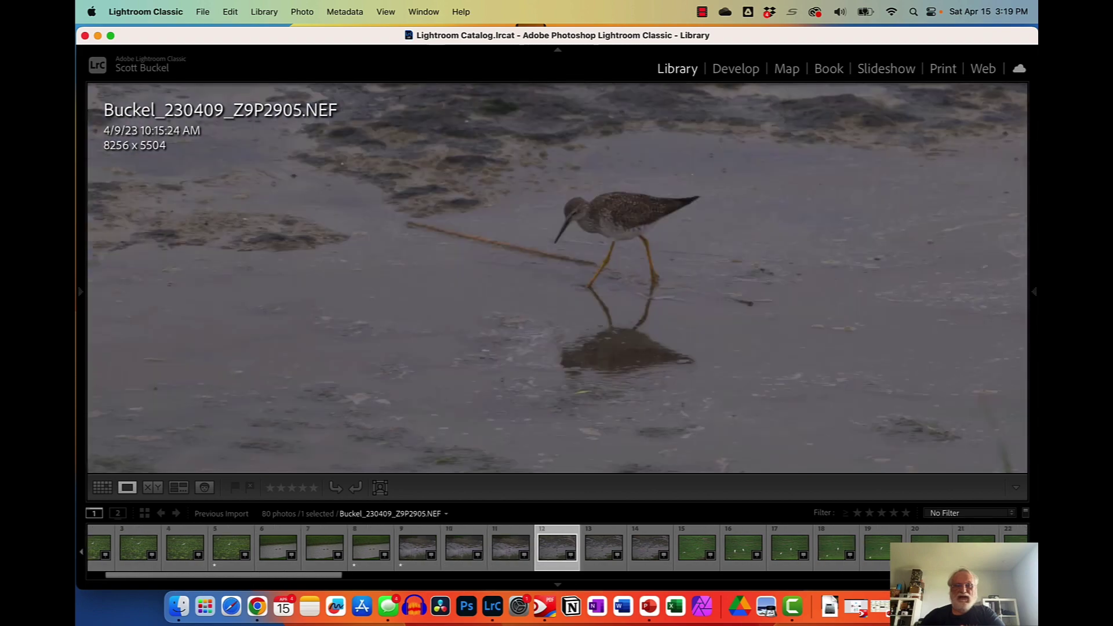
pyautogui.press('Right')
pyautogui.press('1')
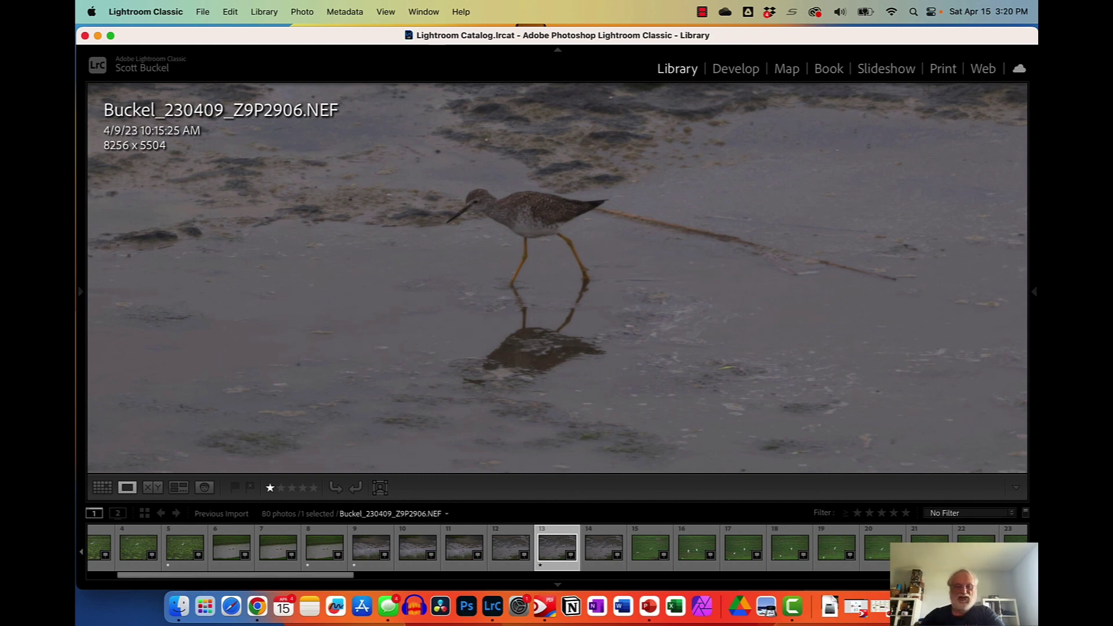
# Go through the flying egret sequence and rate Z9P2914, with both wings spread over the grass, one star
pyautogui.press('Right')
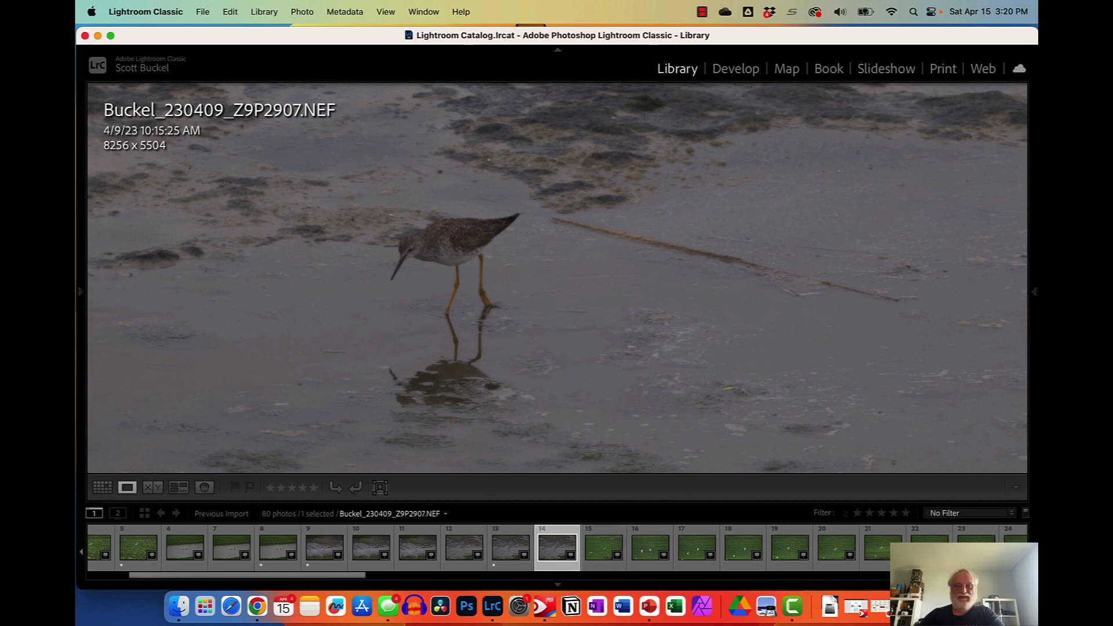
pyautogui.press('Right')
pyautogui.press('Right')
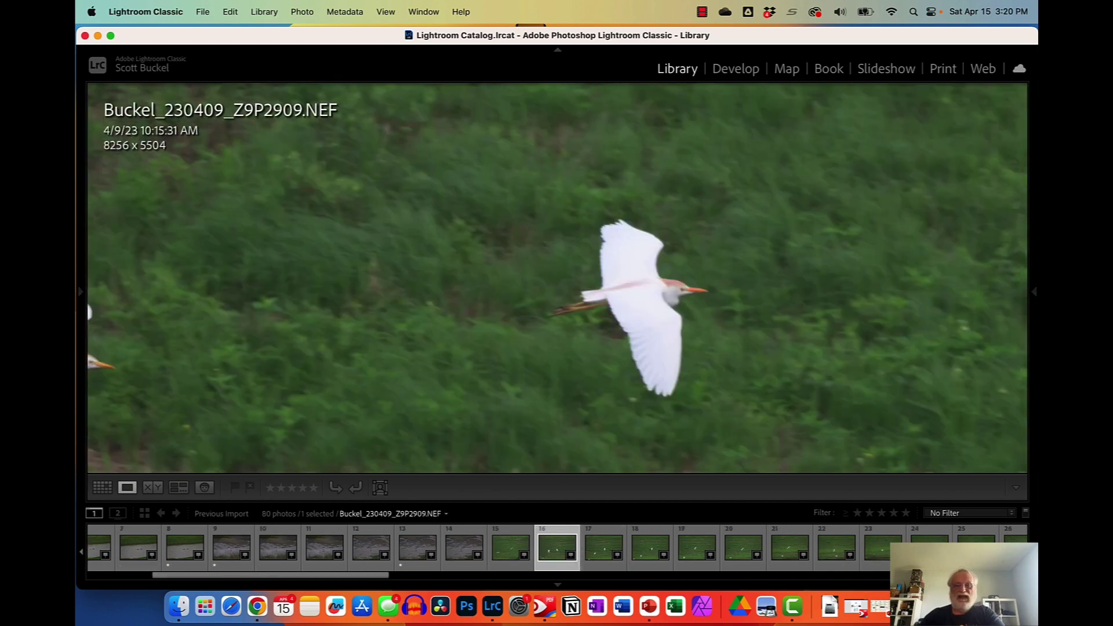
pyautogui.press('Right')
pyautogui.press('Right')
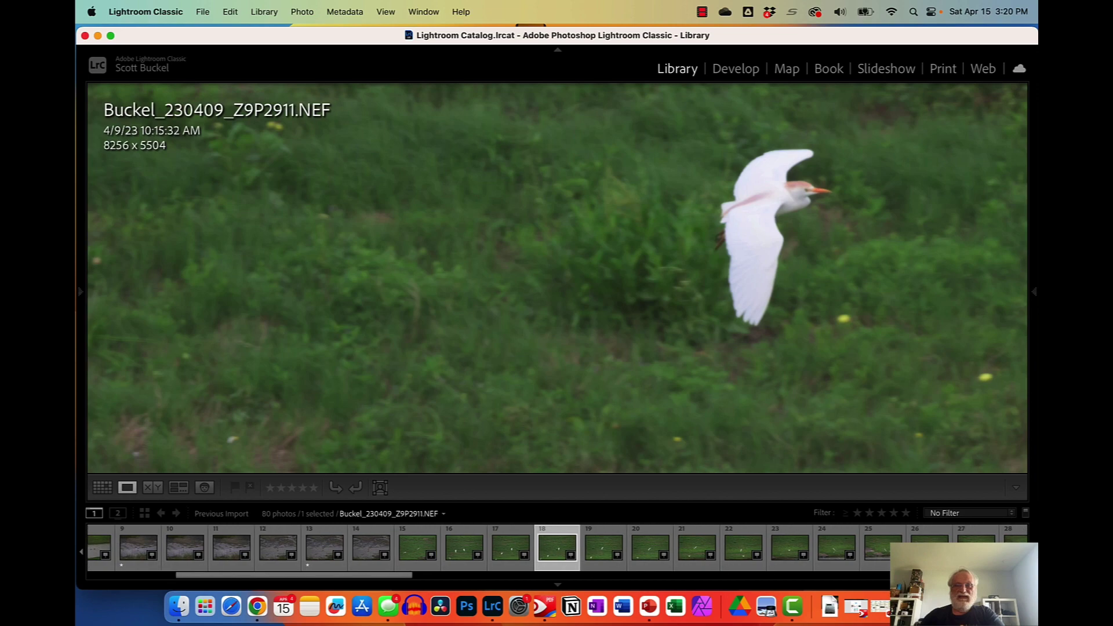
pyautogui.press('Right')
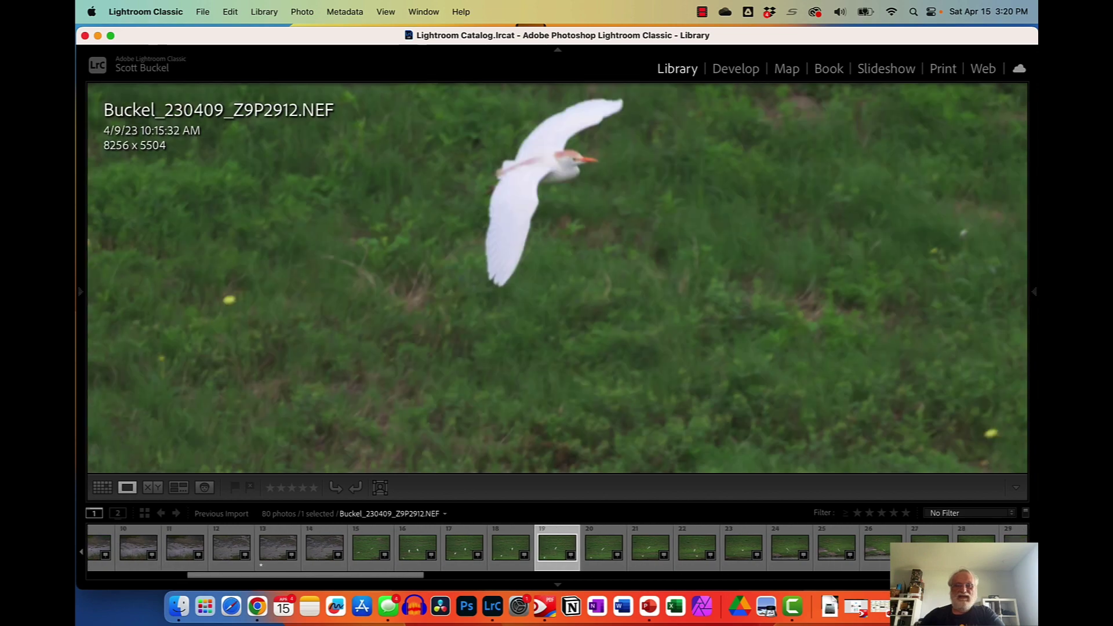
pyautogui.press('Right')
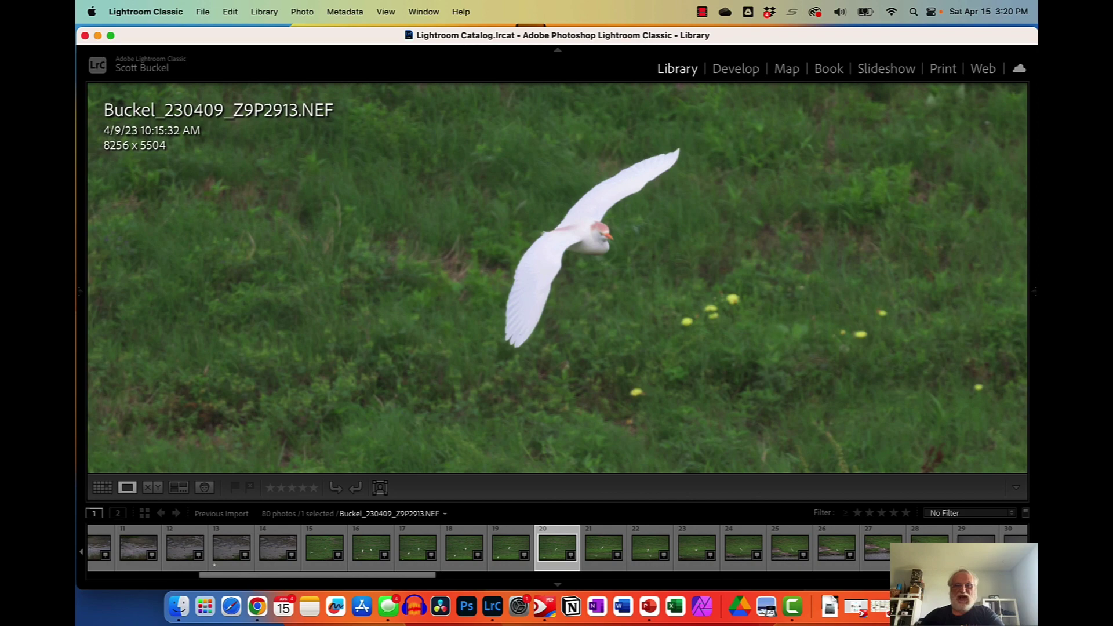
pyautogui.press('Right')
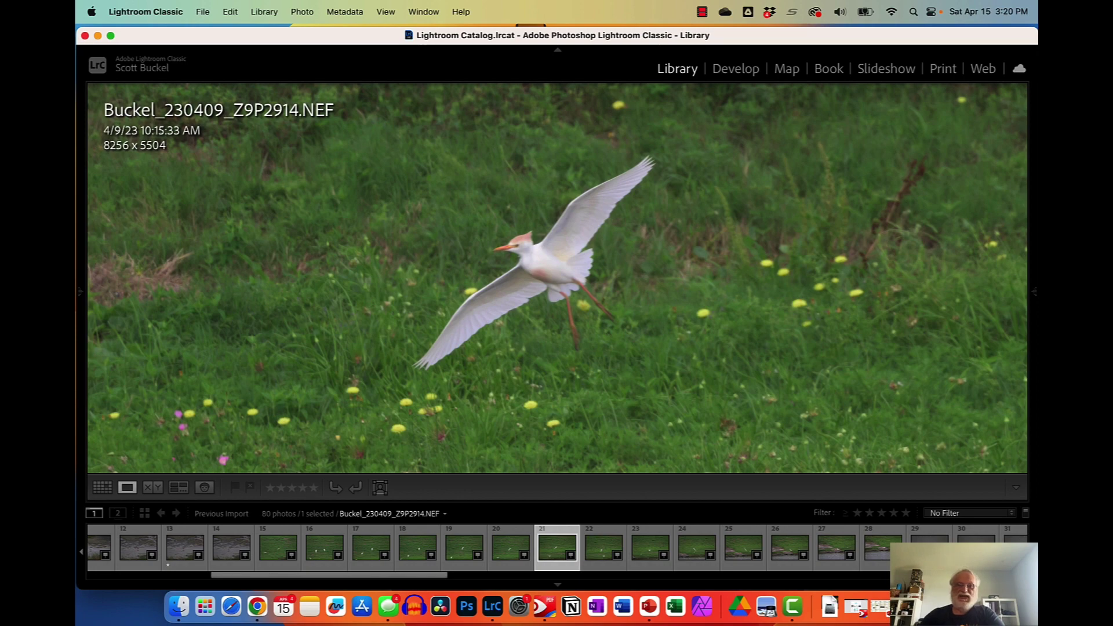
pyautogui.press('1')
# Review the rest of the egret's landing sequence, rate Z9P2920 one star and advance to the next photo
pyautogui.press('Right')
pyautogui.press('Right')
pyautogui.press('Right')
pyautogui.press('Right')
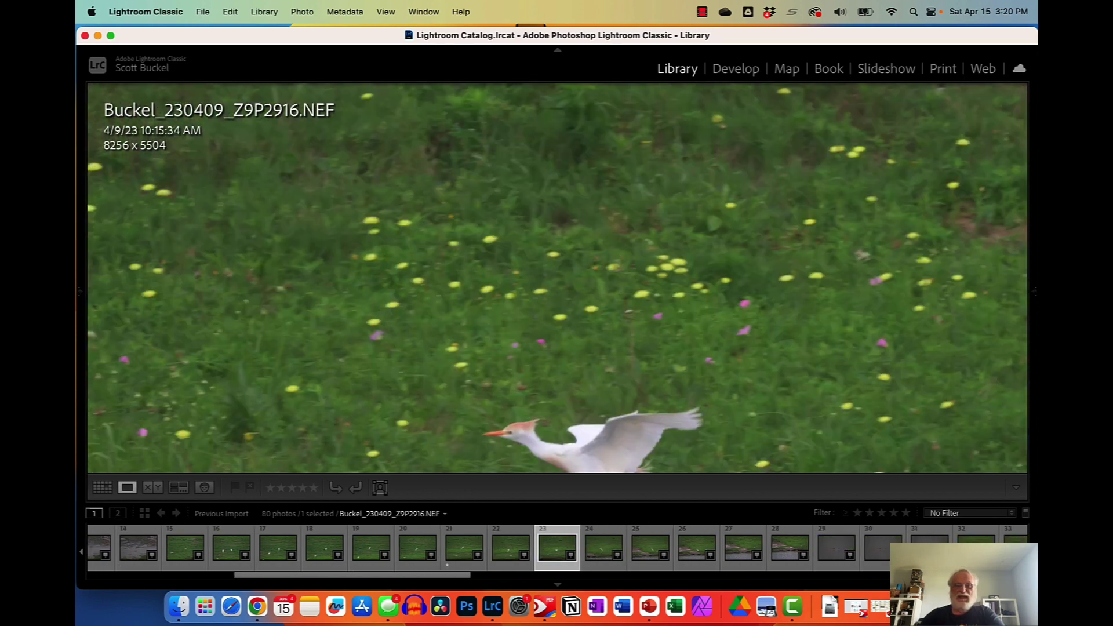
pyautogui.press('Right')
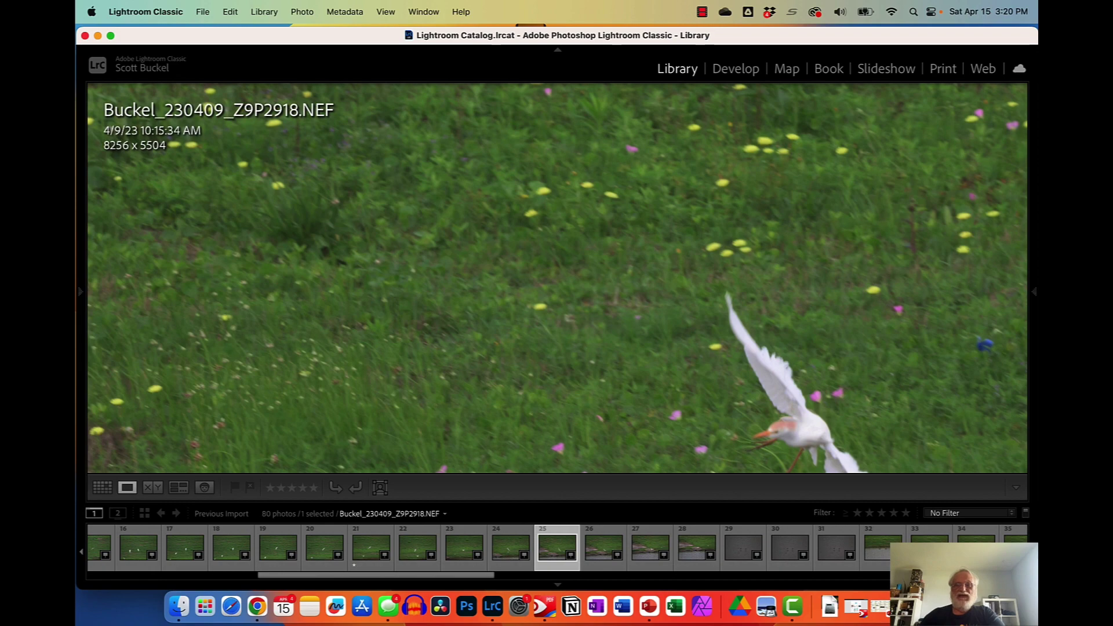
pyautogui.moveTo(853, 397); pyautogui.dragTo(602, 168)
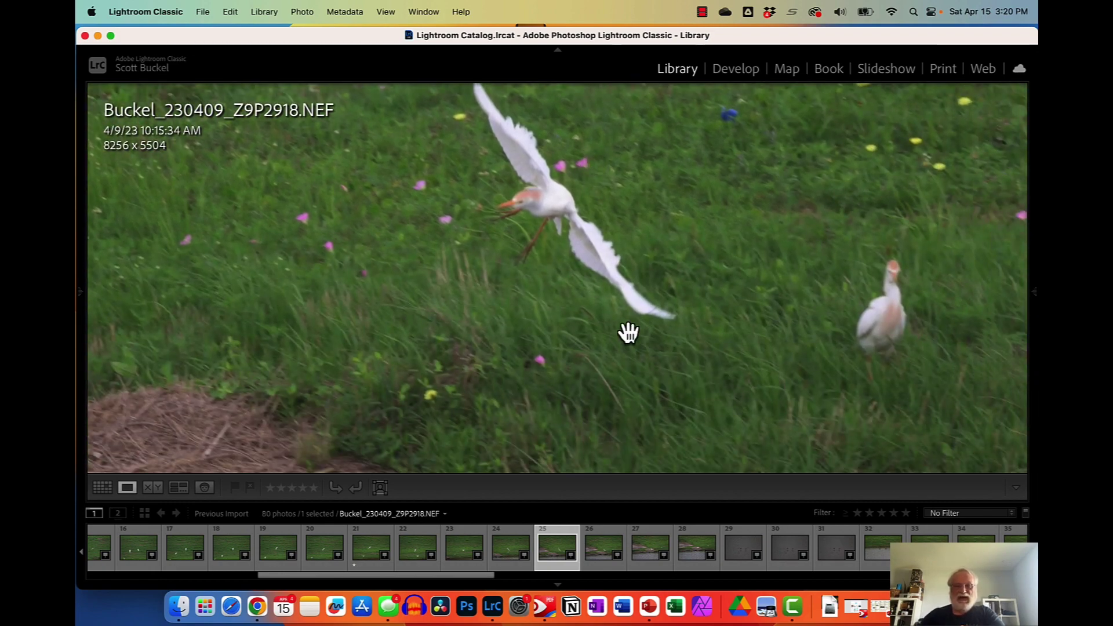
pyautogui.press('Right')
pyautogui.press('Right')
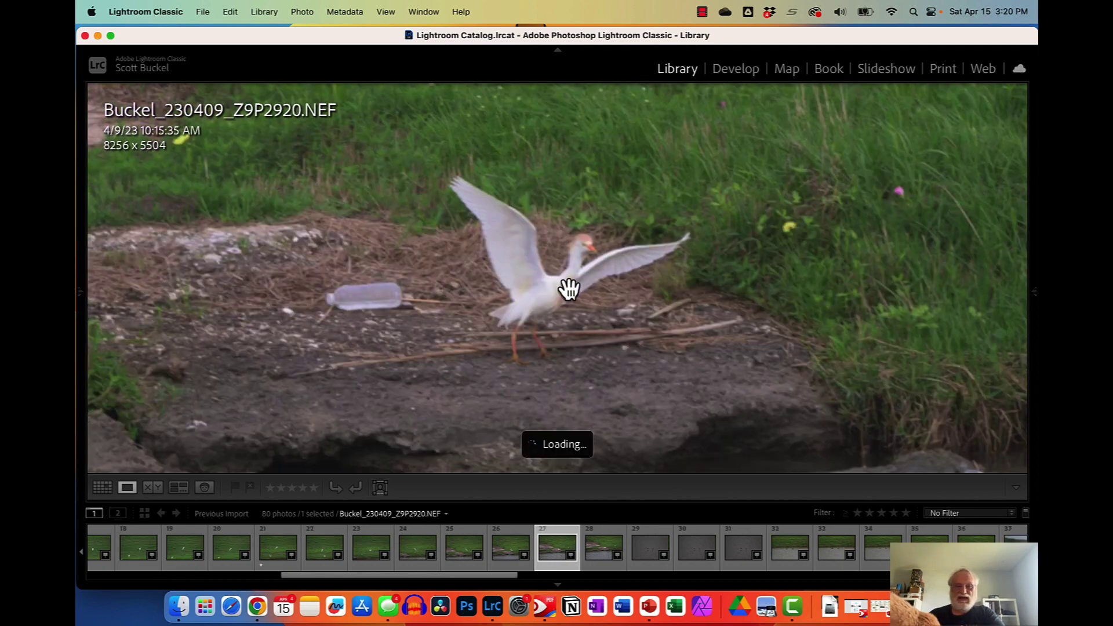
pyautogui.press('1')
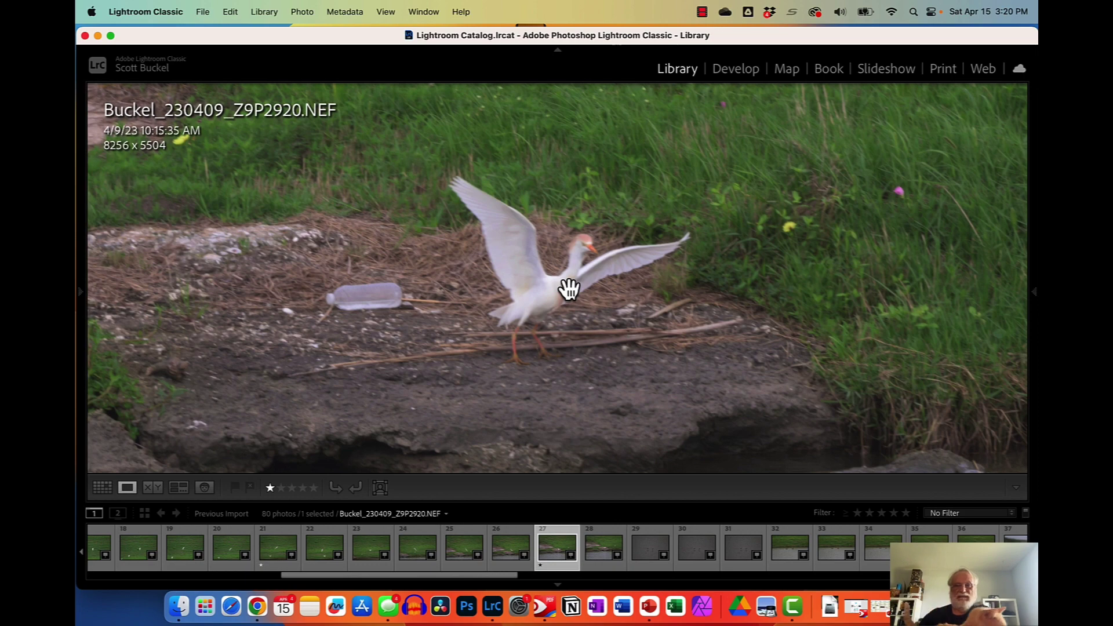
pyautogui.press('Right')
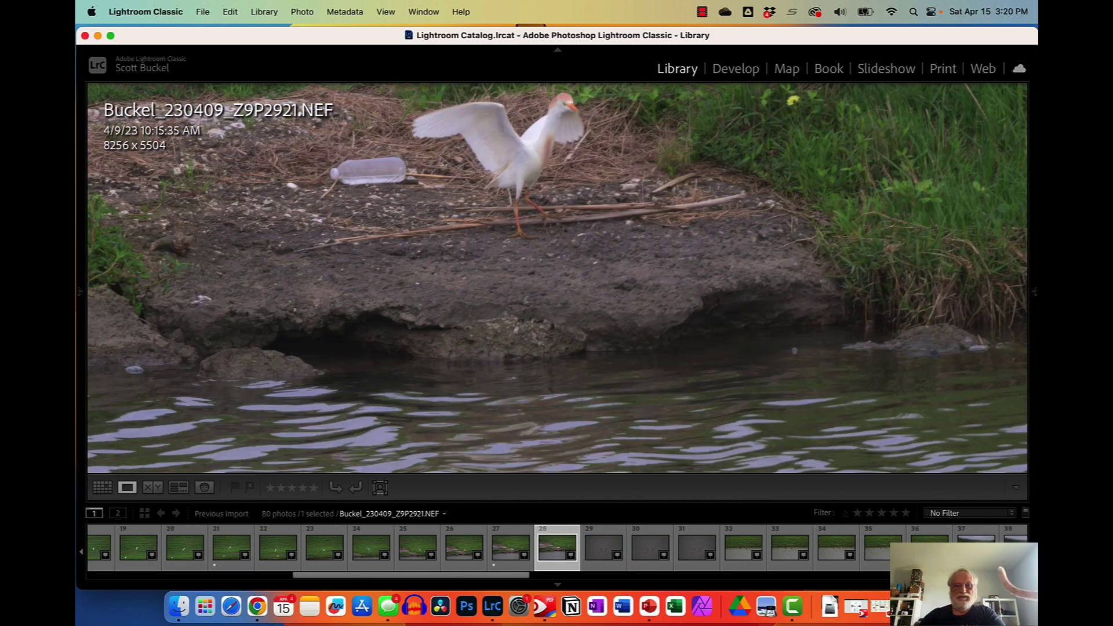
# Compare the black-and-white wading bird pair photos Z9P2922 to Z9P2924 and rate Z9P2923 one star
pyautogui.press('Right')
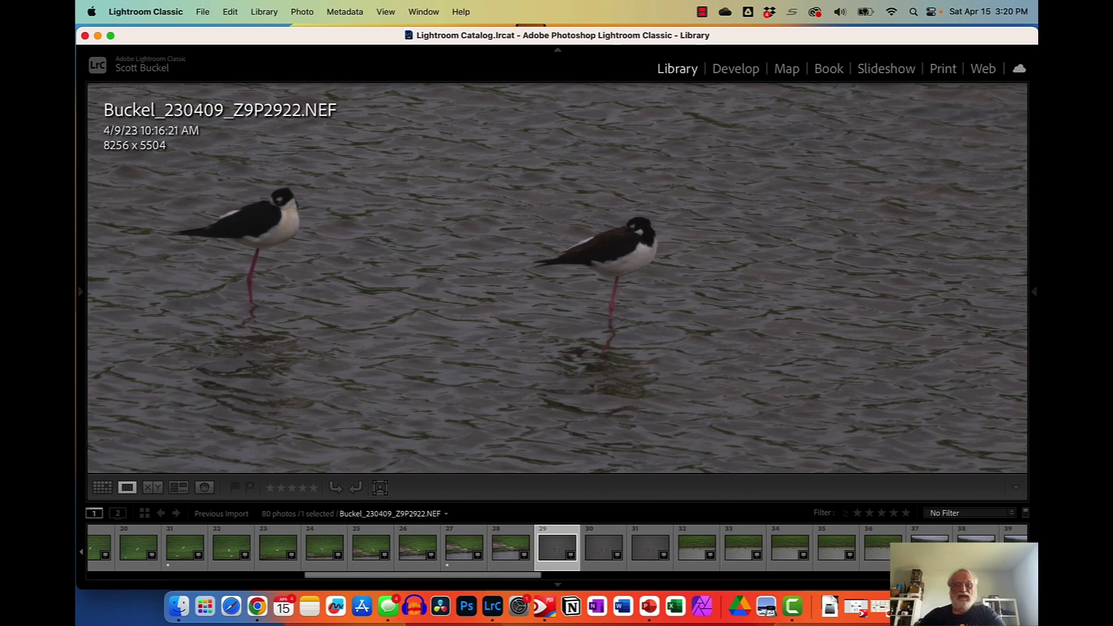
pyautogui.press('Right')
pyautogui.press('Right')
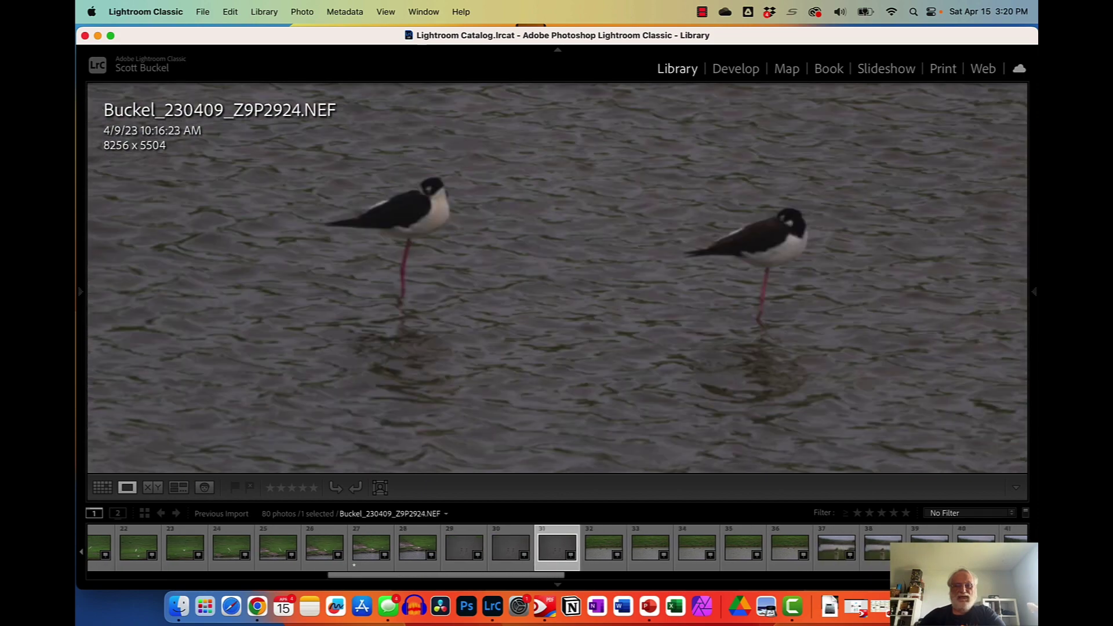
pyautogui.press('Left')
pyautogui.press('Left')
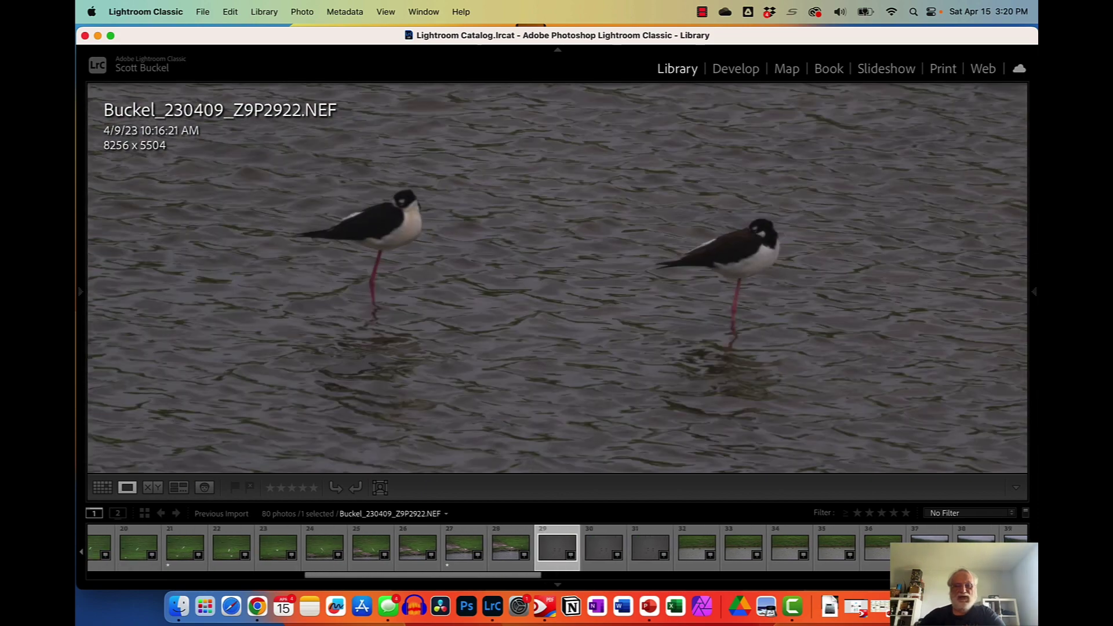
pyautogui.press('Right')
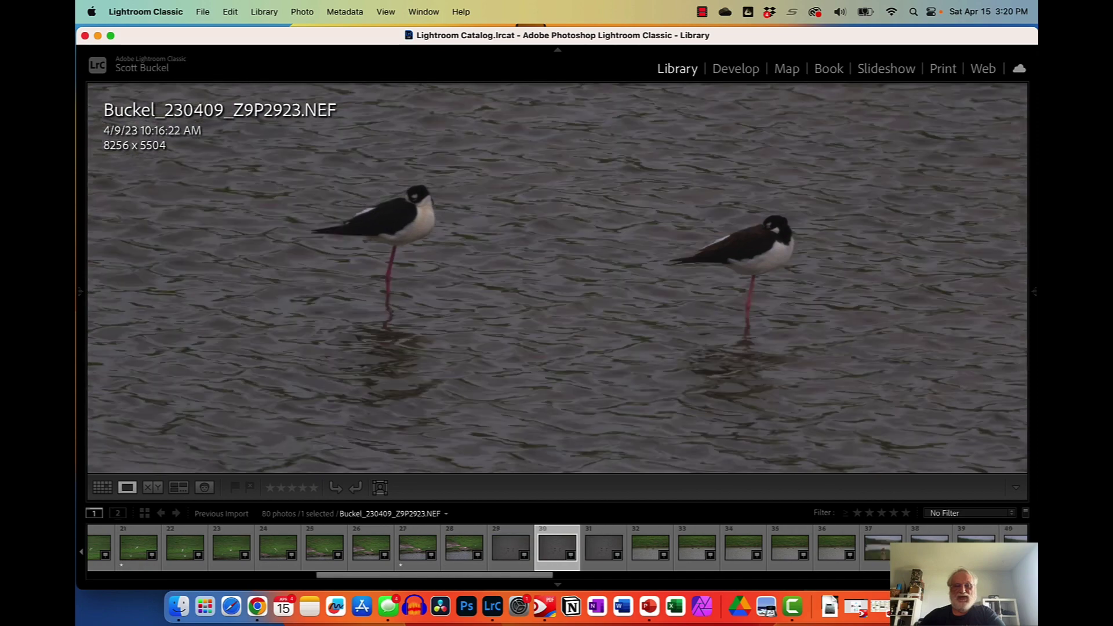
pyautogui.press('1')
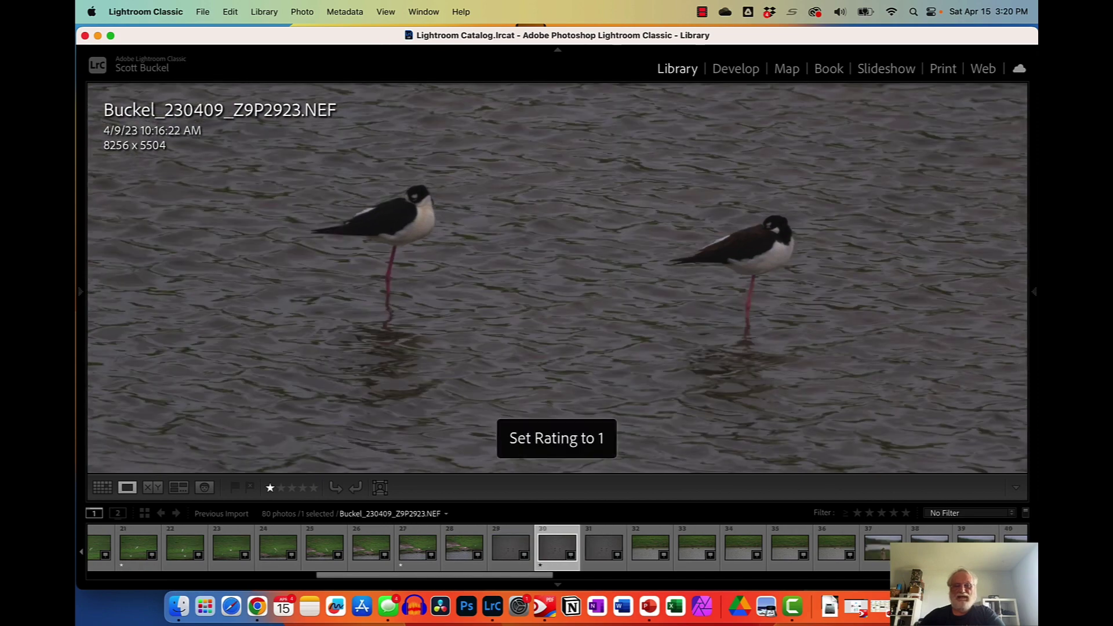
# Go through the swimming duck photos without rating them and rate the open-beaked meadowlark shot Z9P2930 one star
pyautogui.press('Right')
pyautogui.press('Right')
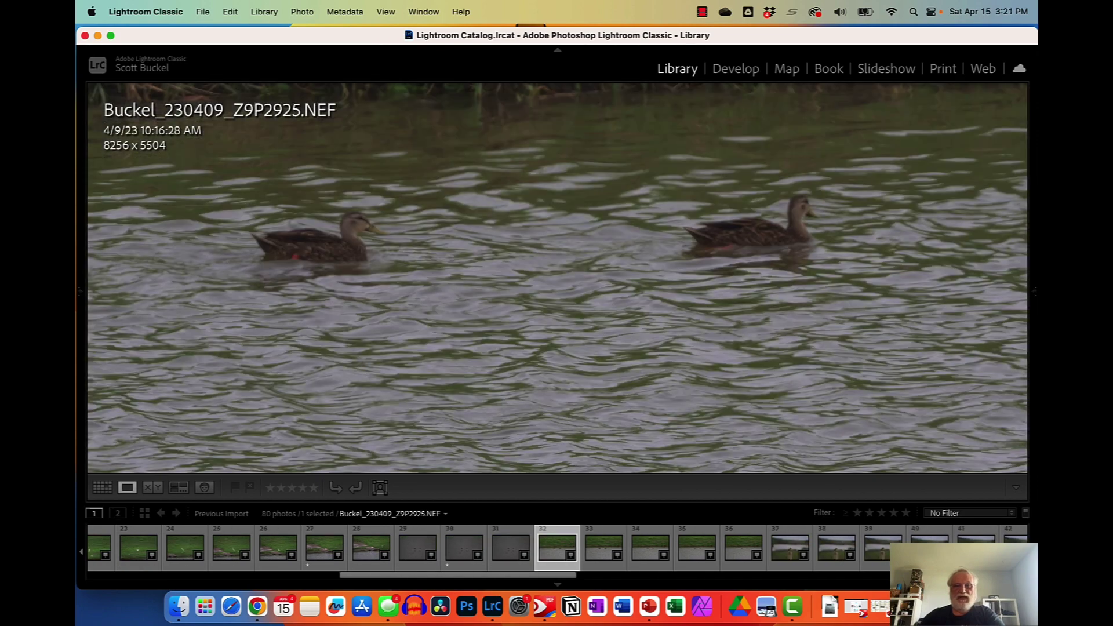
pyautogui.press('Right')
pyautogui.press('Right')
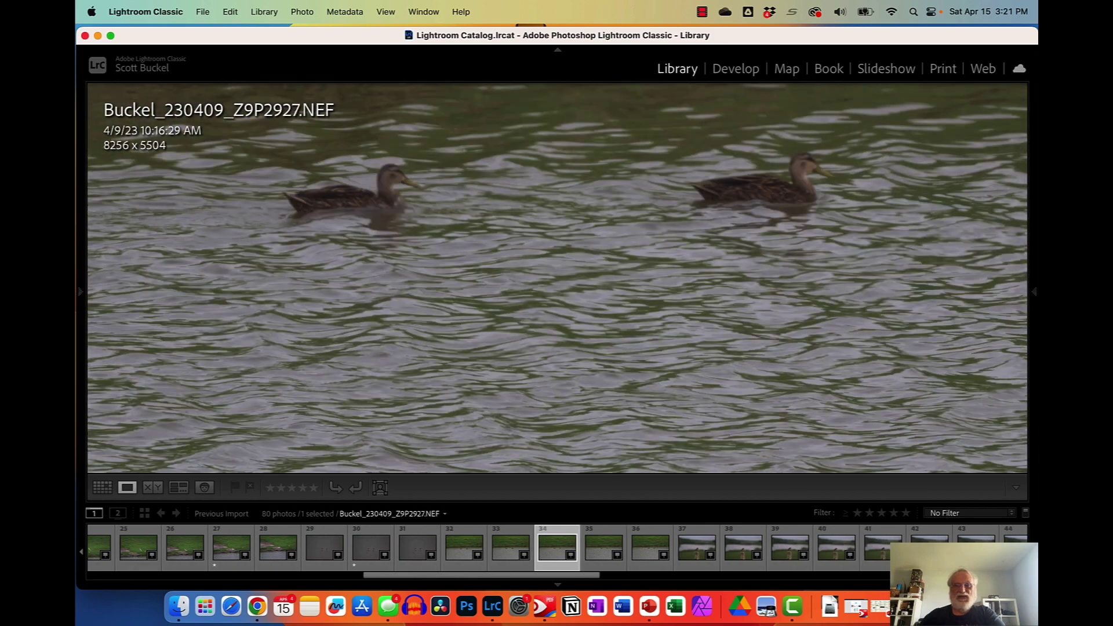
pyautogui.press('Right')
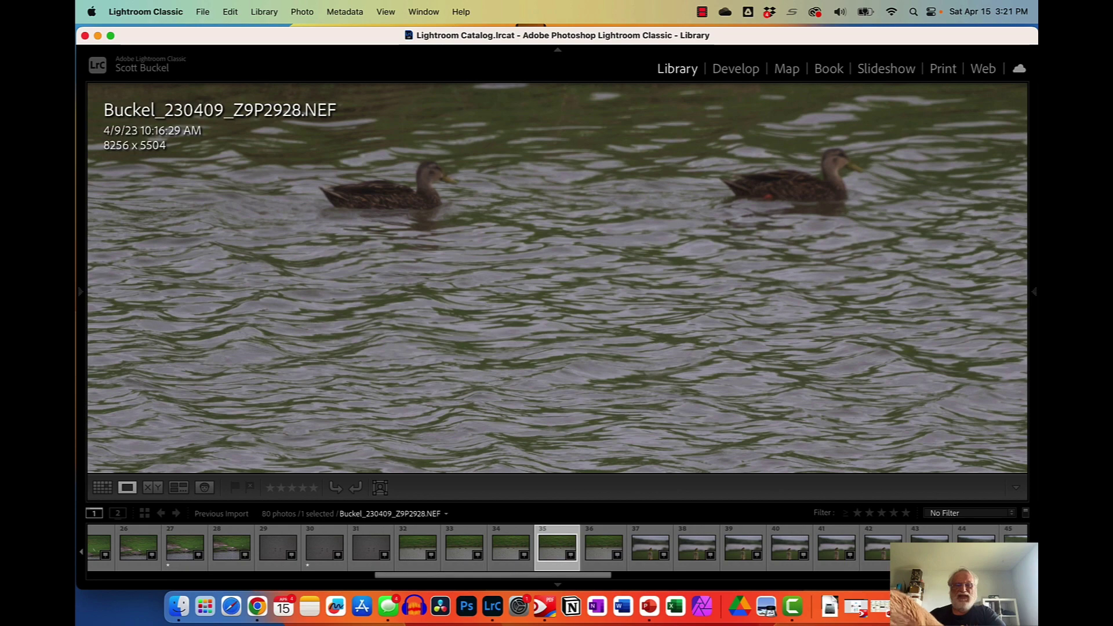
pyautogui.press('Right')
pyautogui.press('Right')
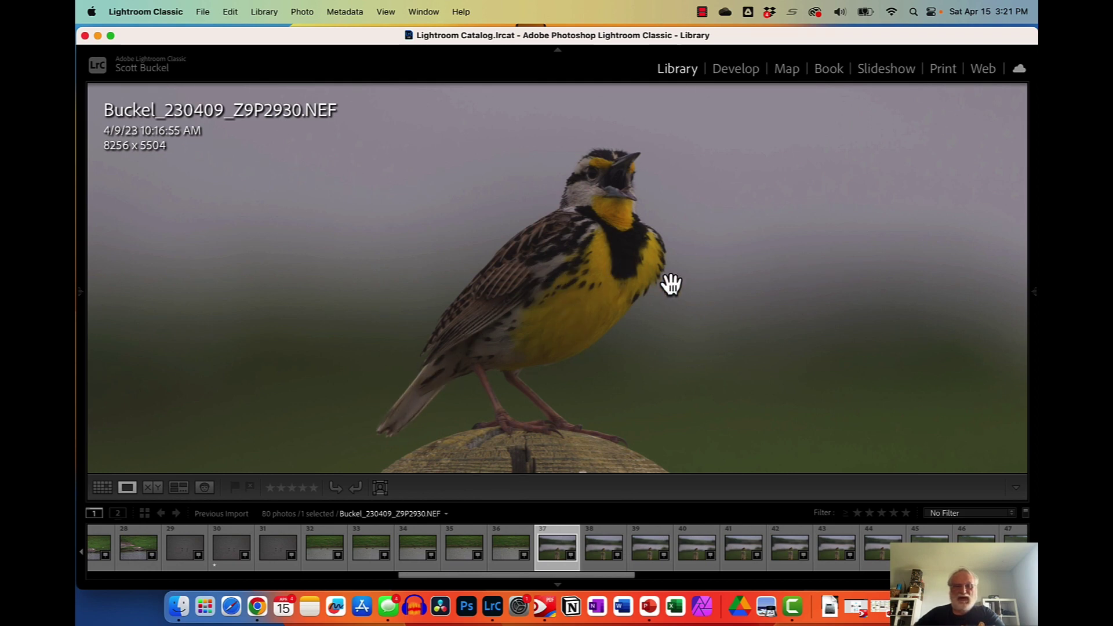
pyautogui.press('1')
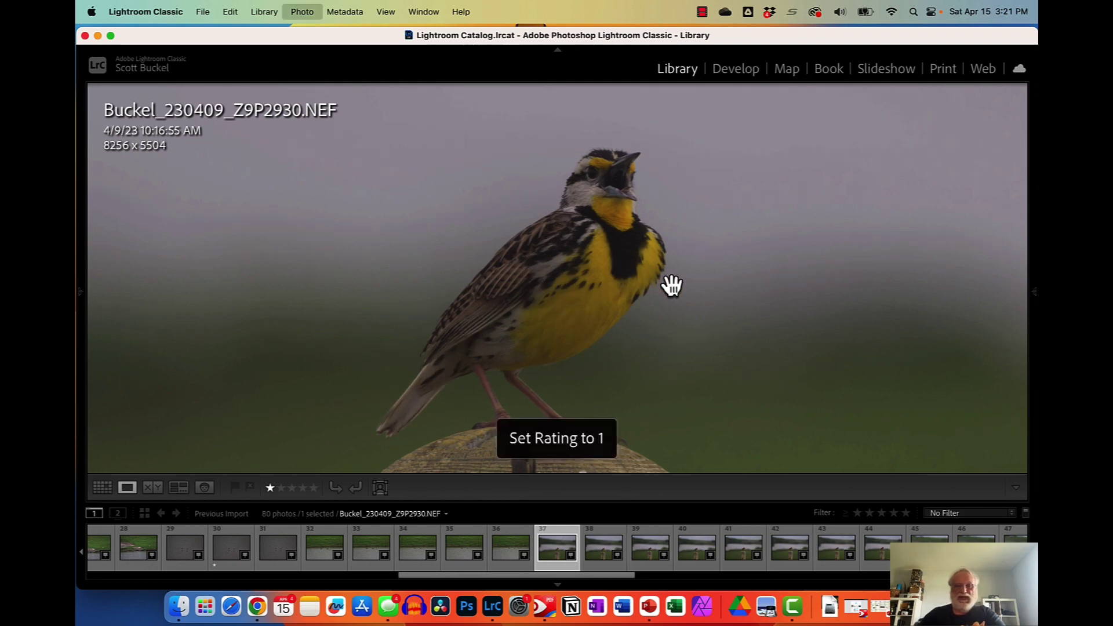
# Review the meadowlark close-ups following the starred one, on through Z9P2938, checking head pose and sharpness
pyautogui.press('Right')
pyautogui.press('Right')
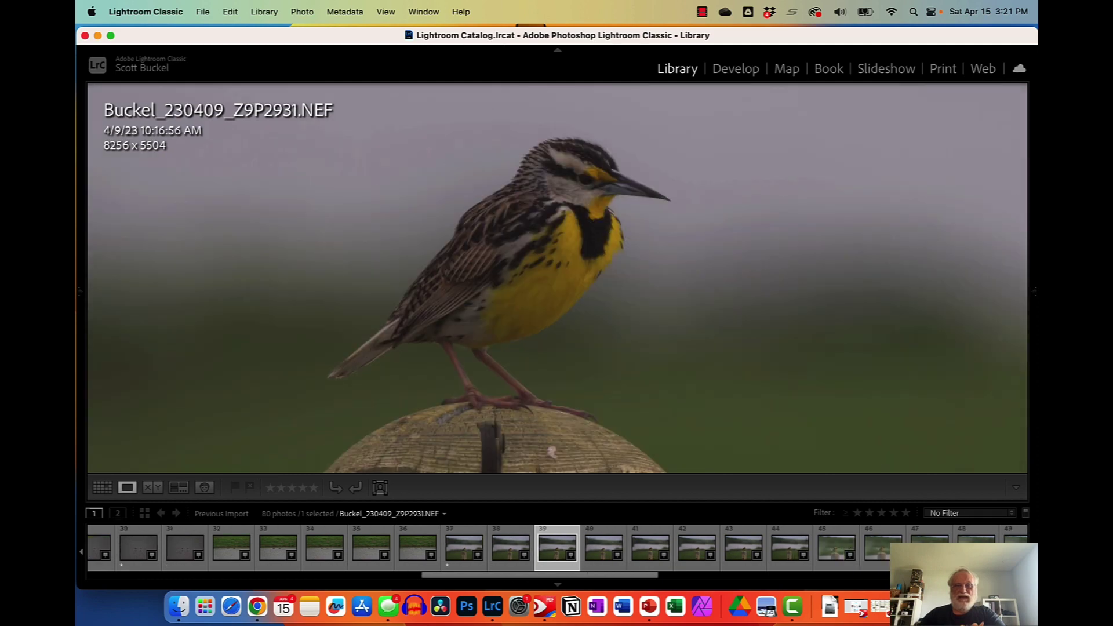
pyautogui.press('Right')
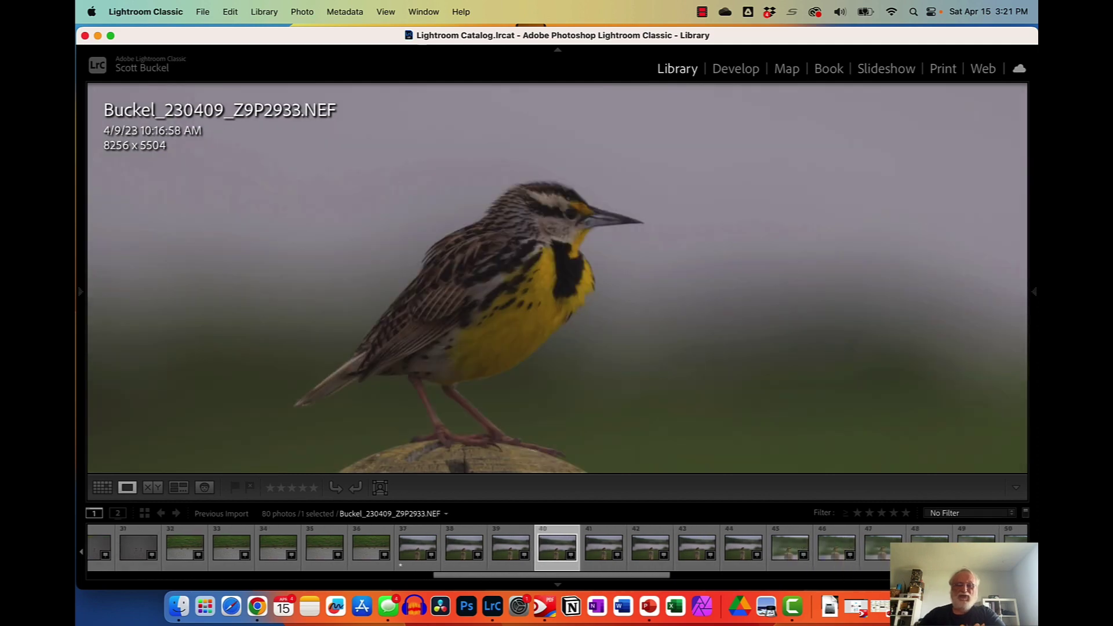
pyautogui.press('Right')
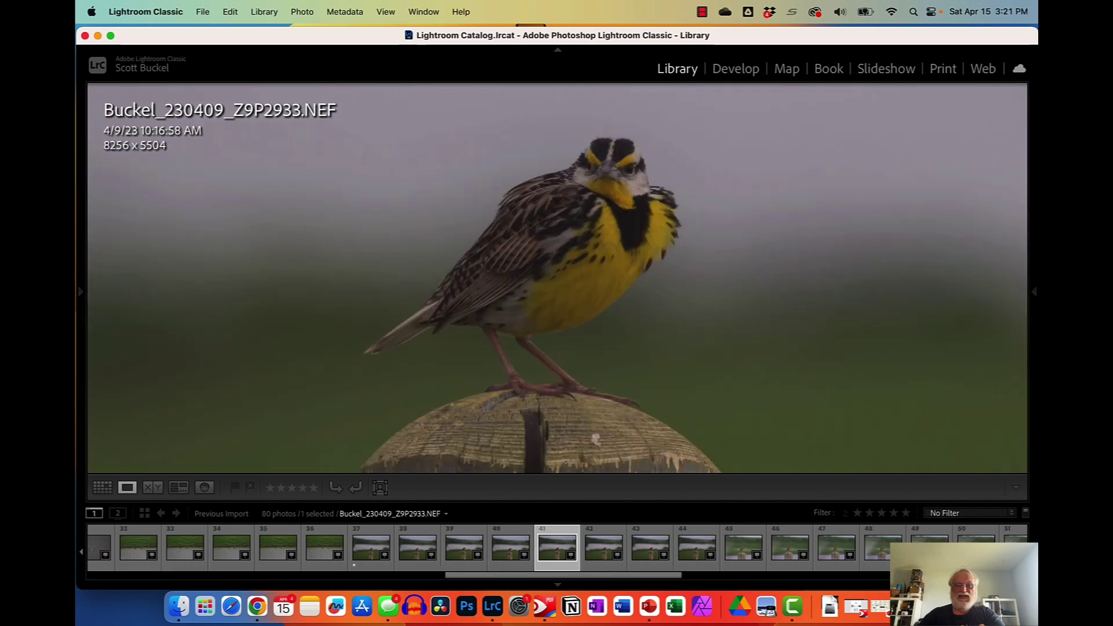
pyautogui.press('Right')
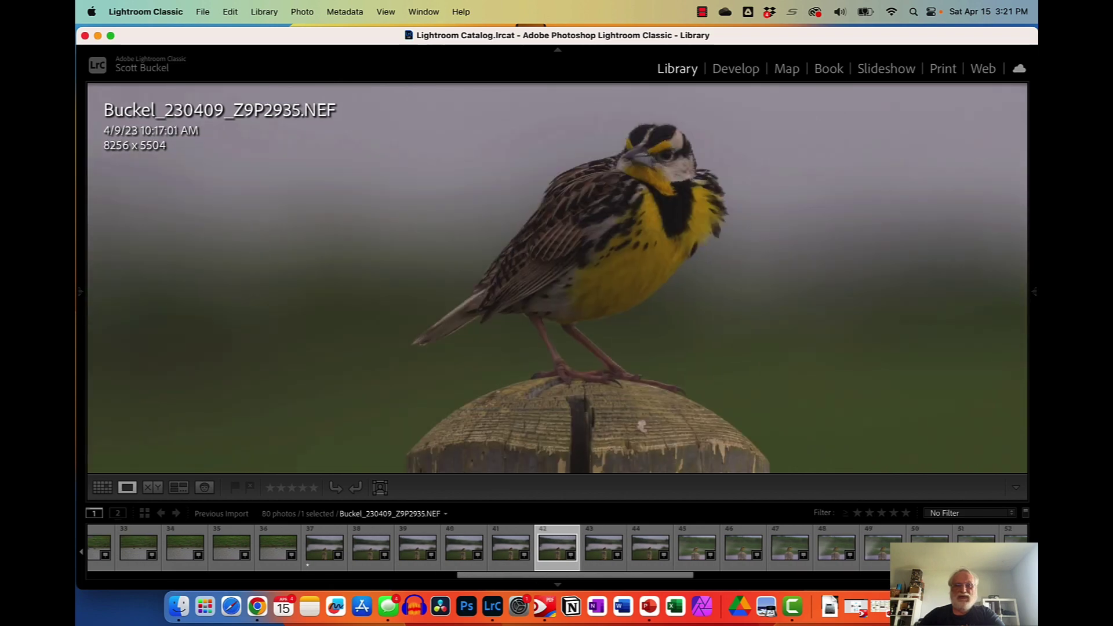
pyautogui.press('Right')
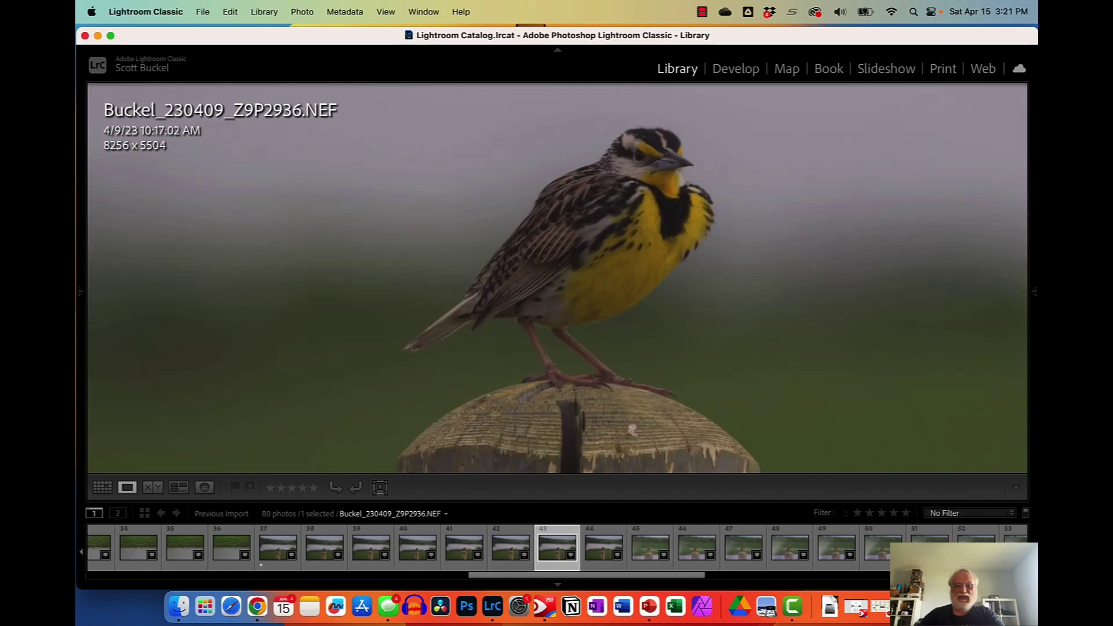
pyautogui.press('Right')
pyautogui.press('Right')
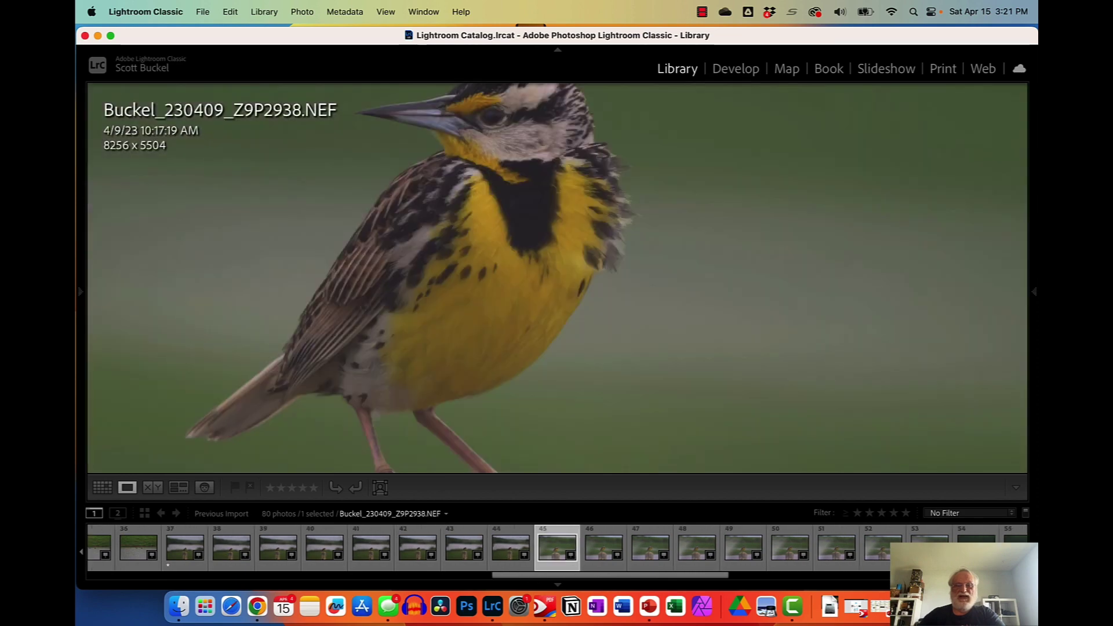
# View Z9P2938 as a full frame and examine the composition of the following meadowlark photos up to Z9P2947
pyautogui.click(690, 279)
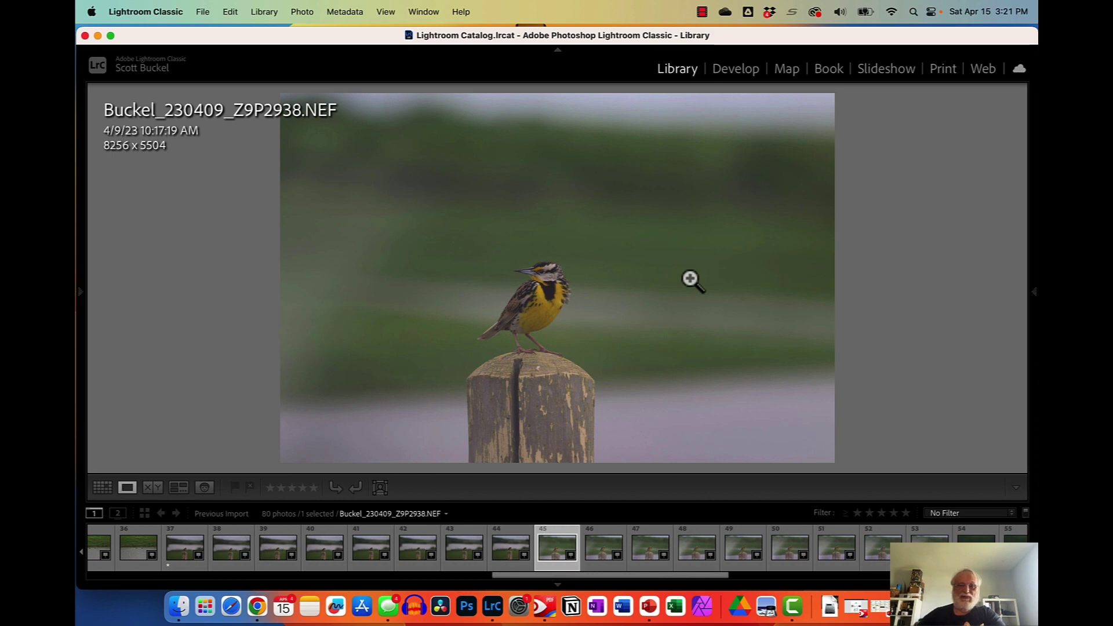
pyautogui.press('Right')
pyautogui.press('Right')
pyautogui.press('Right')
pyautogui.press('Right')
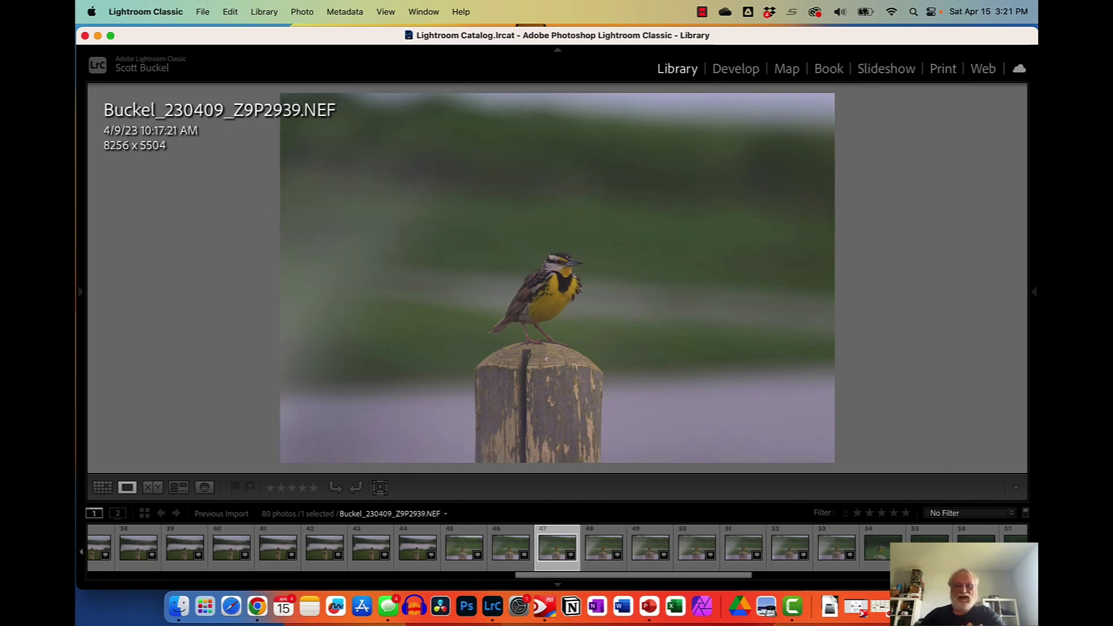
pyautogui.press('Right')
pyautogui.press('Right')
pyautogui.press('Right')
pyautogui.press('Right')
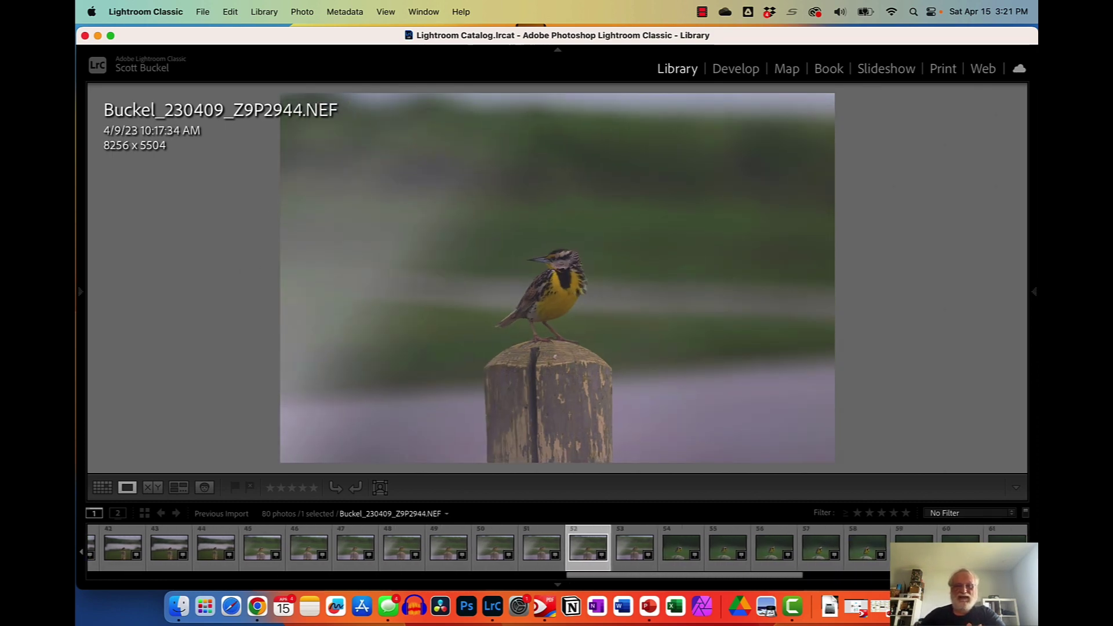
pyautogui.press('Right')
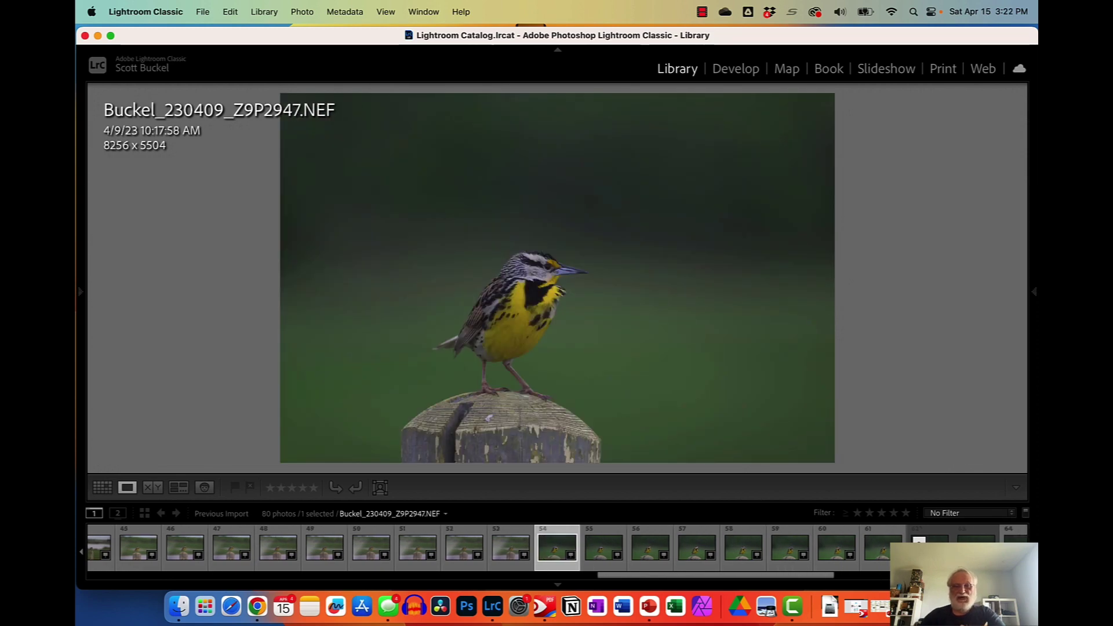
# Review the meadowlark photos against the dark green background from Z9P2947 through the edited version Z9P2955-Edit.tif
pyautogui.press('Right')
pyautogui.press('Right')
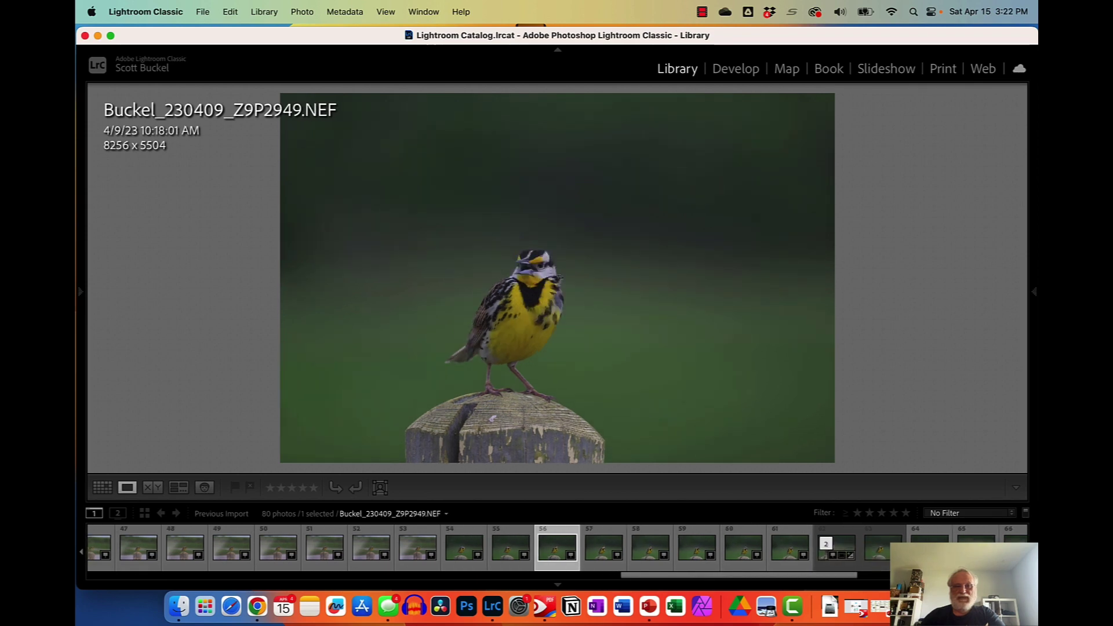
pyautogui.press('Right')
pyautogui.press('Right')
pyautogui.press('Right')
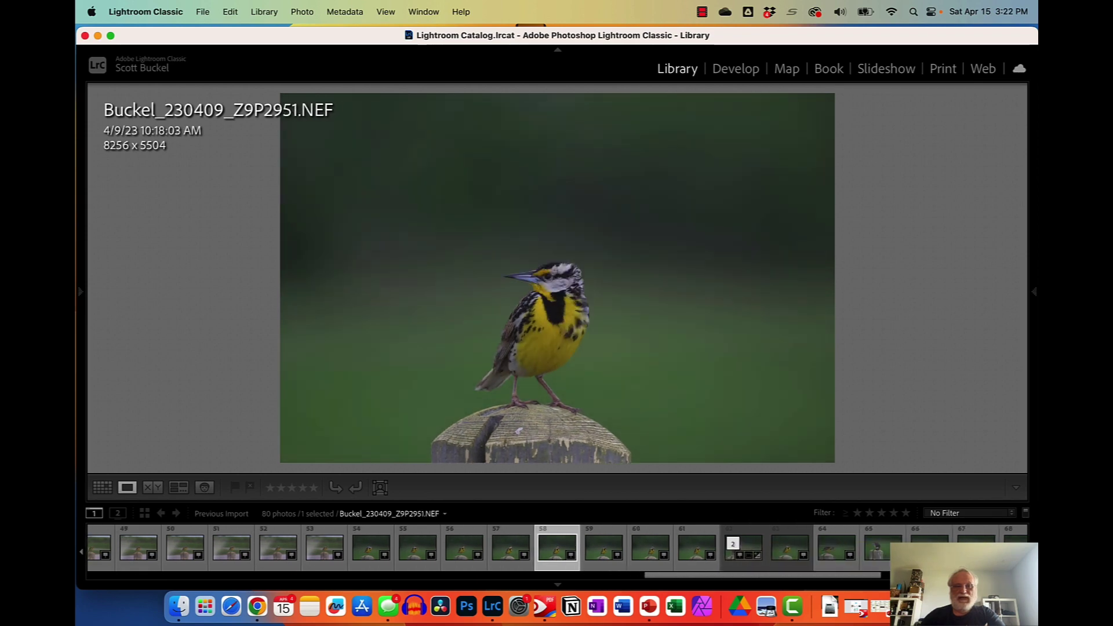
pyautogui.press('Right')
pyautogui.press('Right')
pyautogui.press('Right')
pyautogui.press('Right')
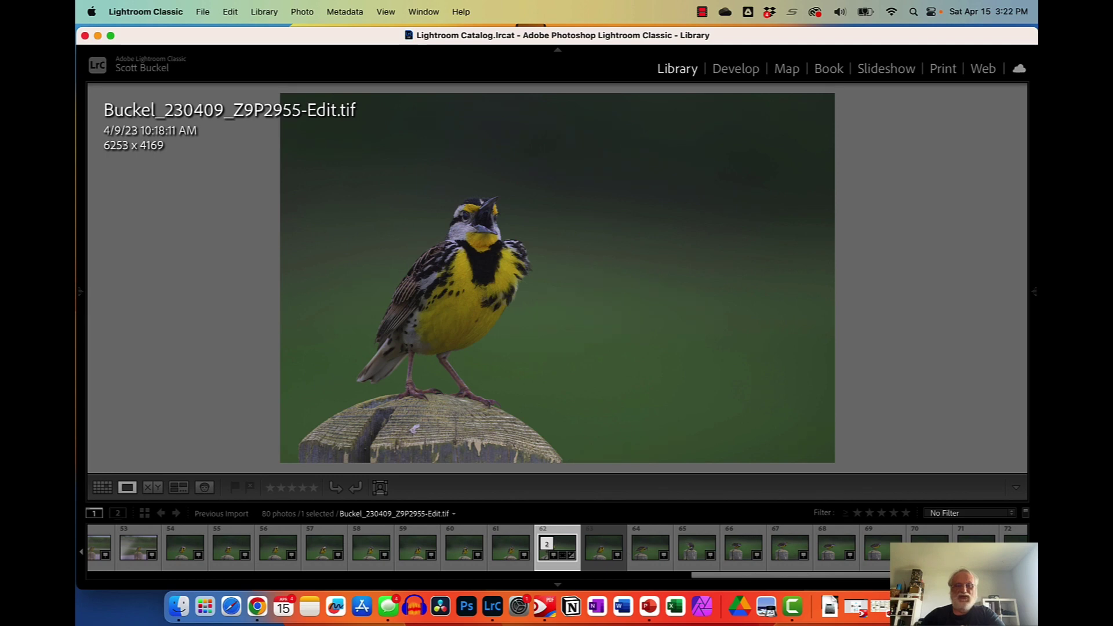
# Move past the stacked Z9P2955 photos and rate Z9P2957, with the meadowlark's head tucked down on the post, one star
pyautogui.click(604, 547)
pyautogui.press('Right')
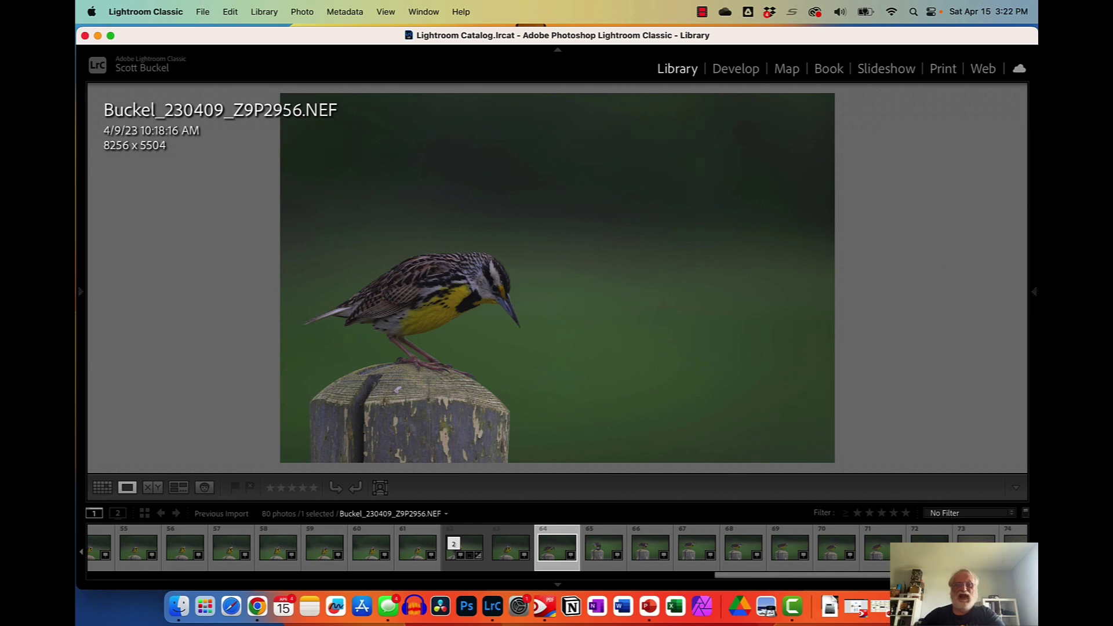
pyautogui.press('Right')
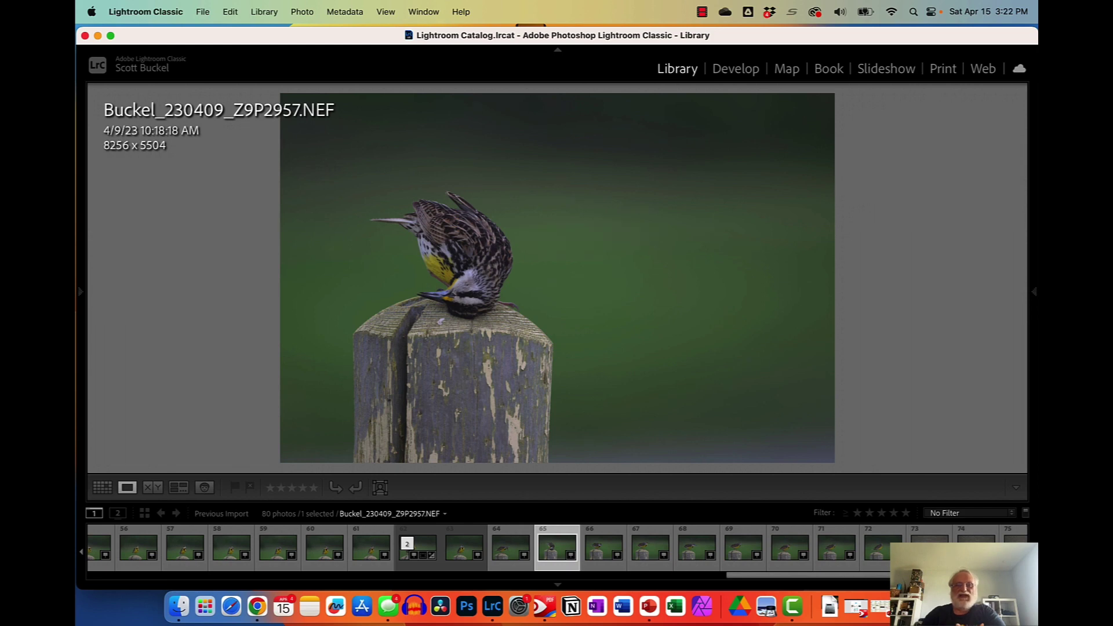
pyautogui.press('1')
# Review the remaining photos of the meadowlark on the post, from the frame after Z9P2957 onward
pyautogui.press('Right')
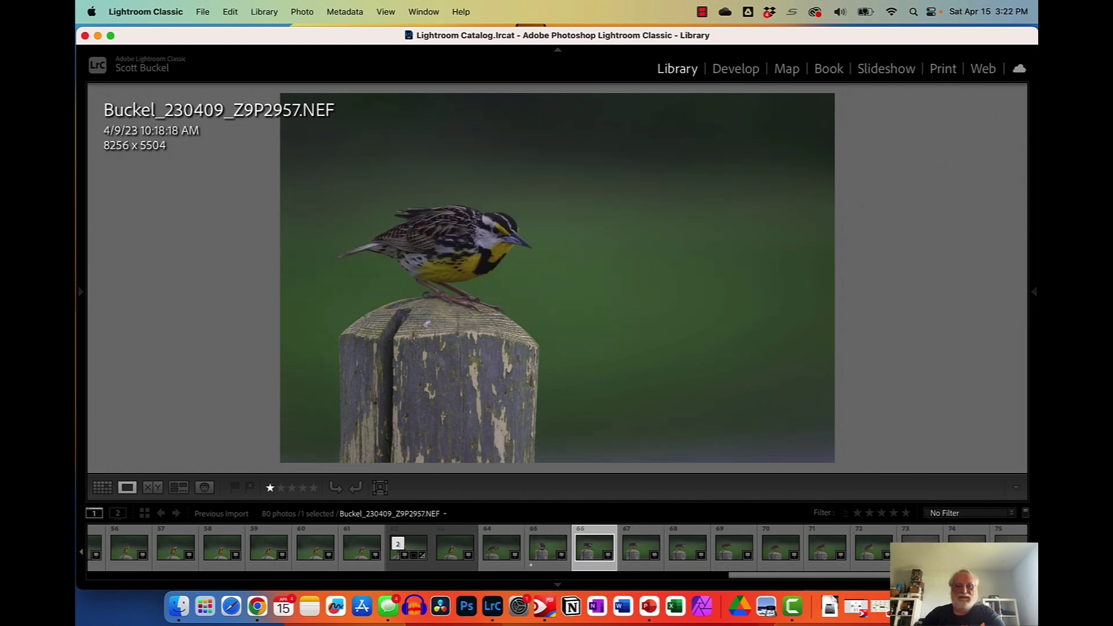
pyautogui.press('Right')
pyautogui.press('Right')
pyautogui.press('Right')
pyautogui.press('Right')
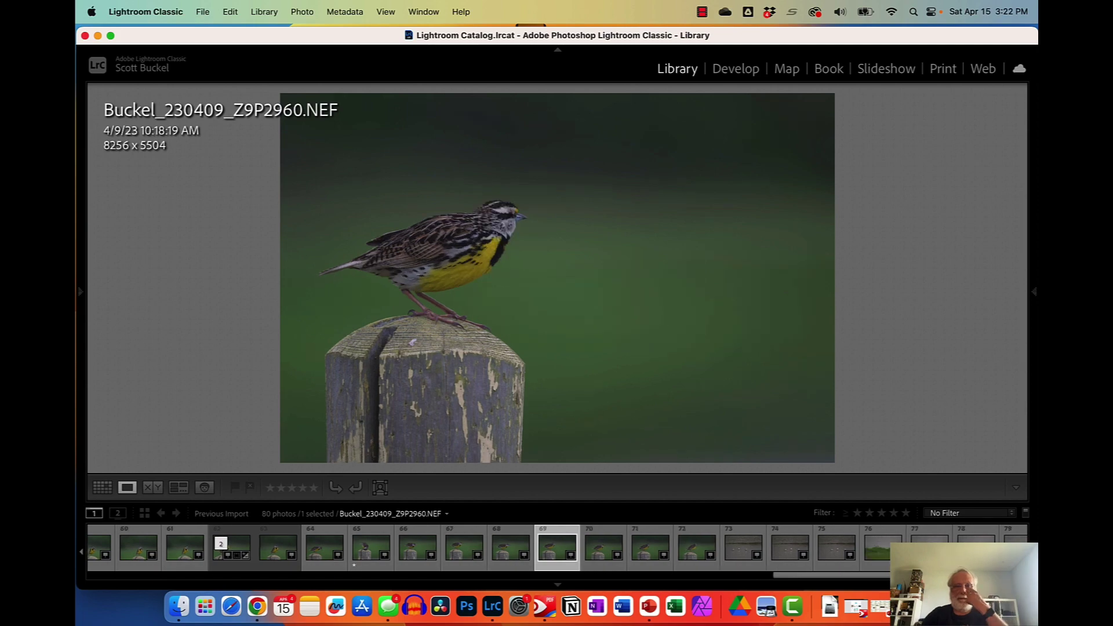
pyautogui.press('Right')
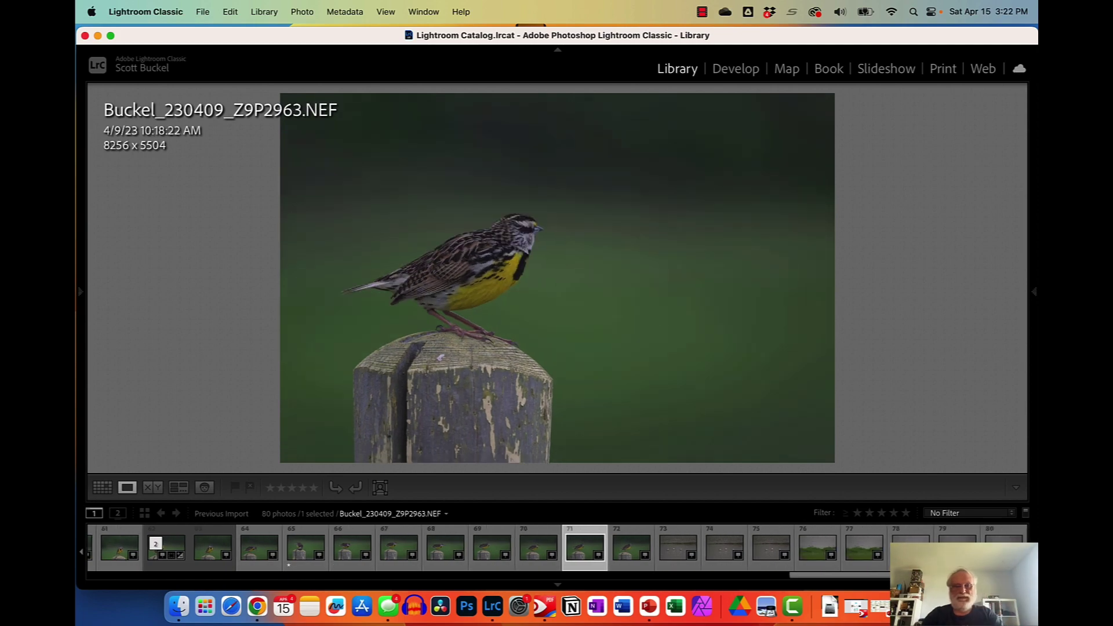
pyautogui.press('Right')
# Compare the three gull photos Z9P2965 to Z9P2967 and rate Z9P2966 one star
pyautogui.press('Right')
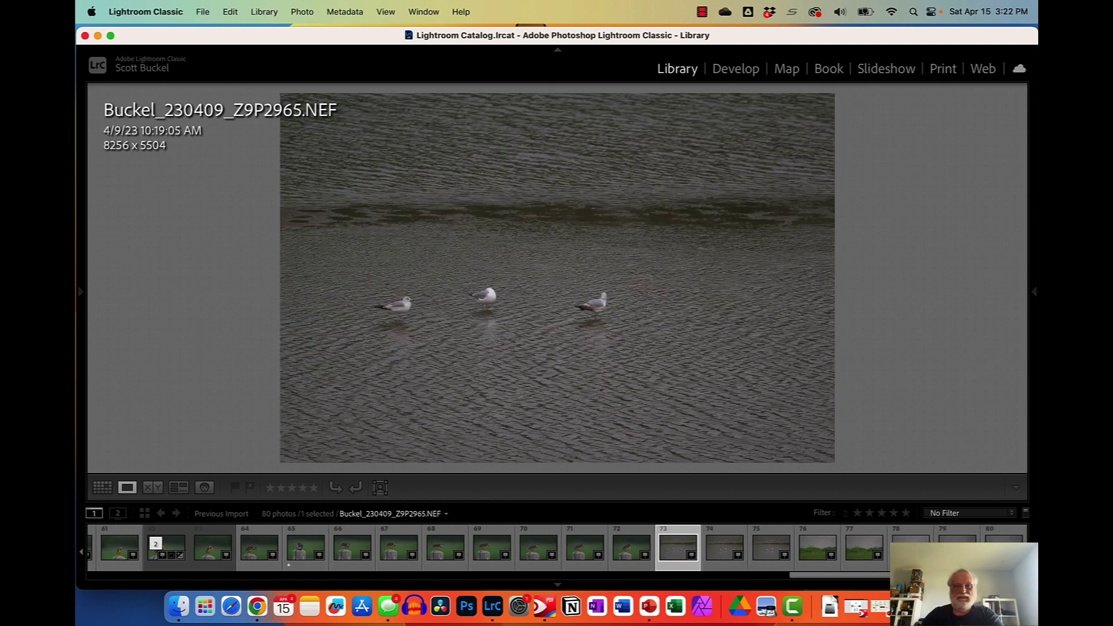
pyautogui.press('Right')
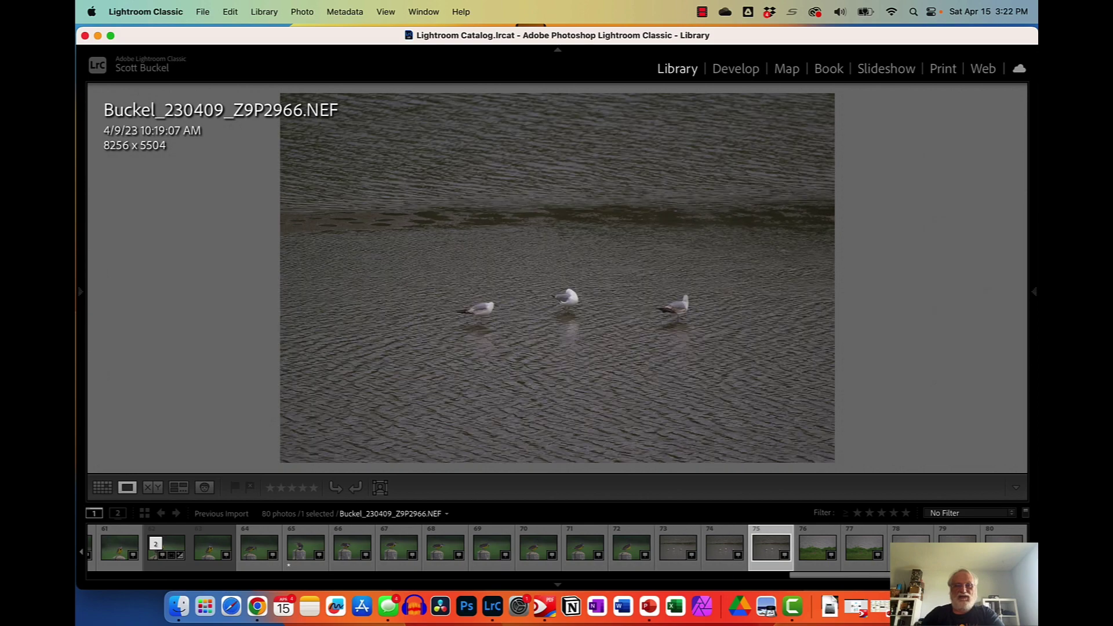
pyautogui.press('Right')
pyautogui.press('Left')
pyautogui.press('Right')
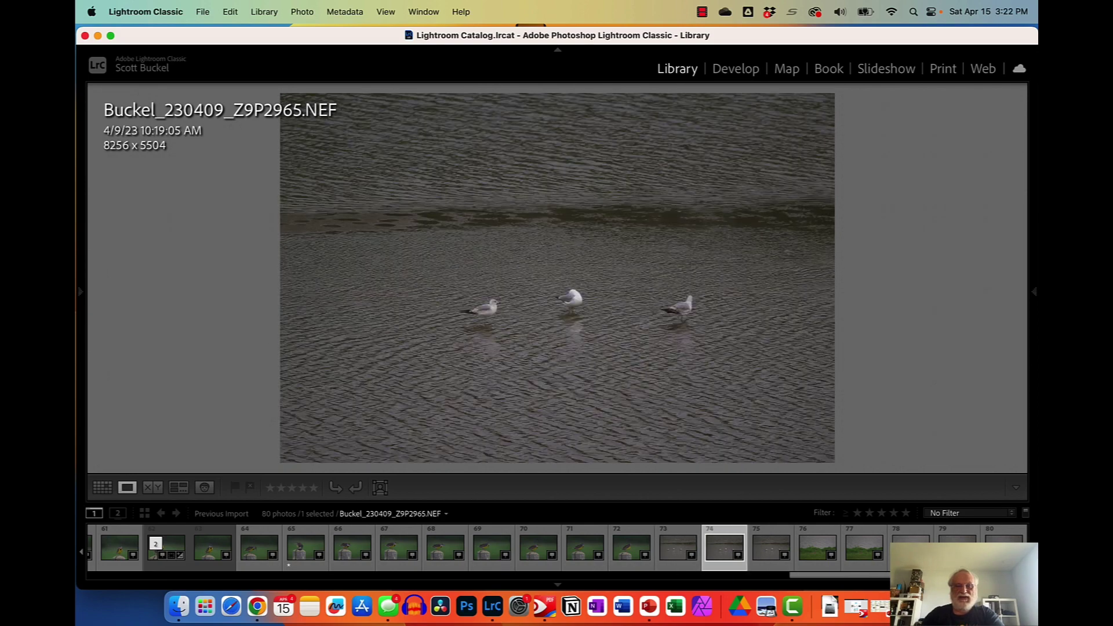
pyautogui.press('1')
# Compare the close-up flycatcher photos Z9P2968 and Z9P2969 and rate Z9P2968 one star
pyautogui.press('Right')
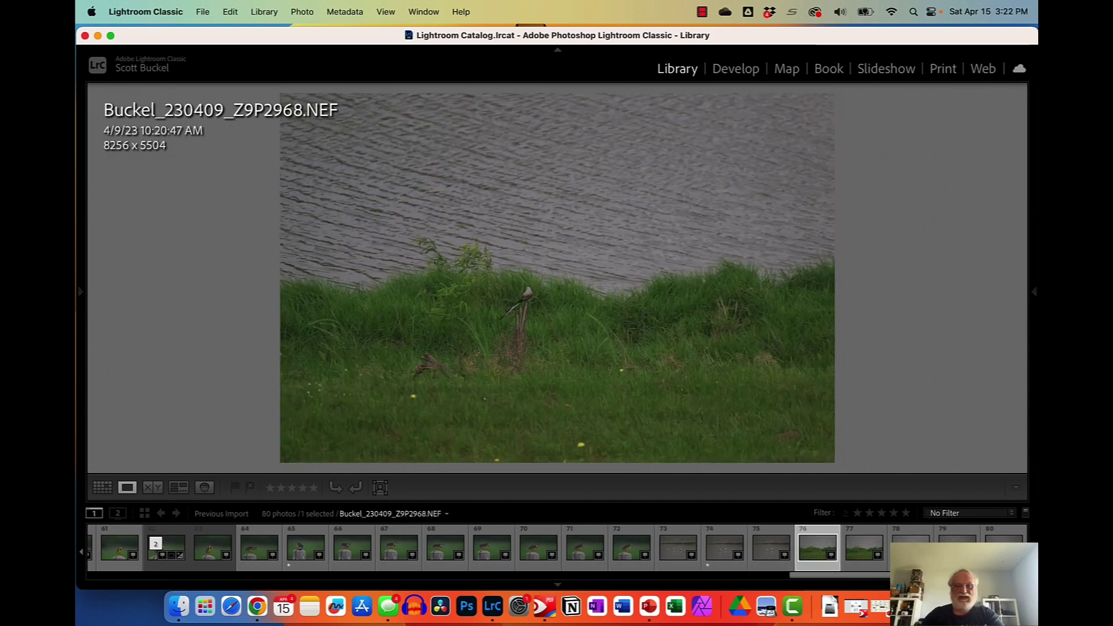
pyautogui.press('Right')
pyautogui.press('Right')
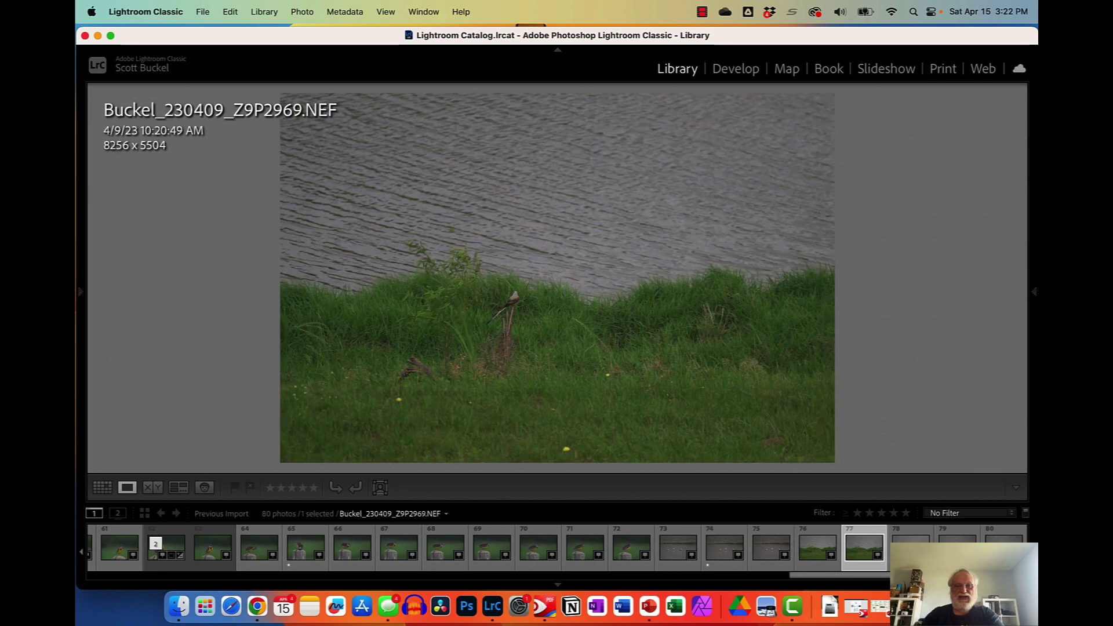
pyautogui.press('Left')
pyautogui.press('Left')
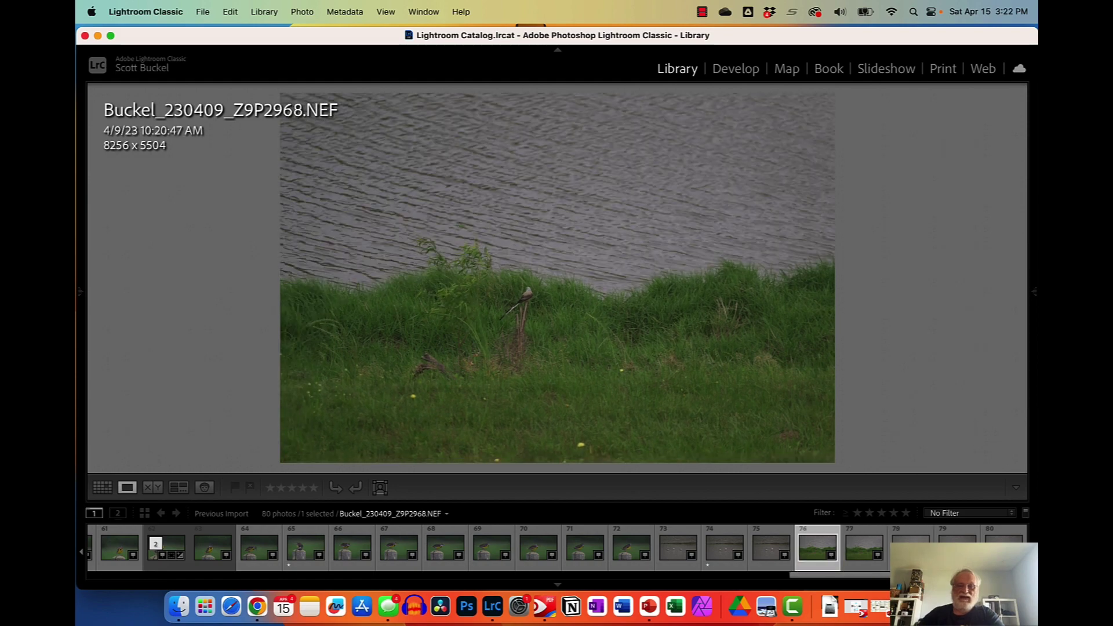
pyautogui.click(529, 296)
pyautogui.press('Left')
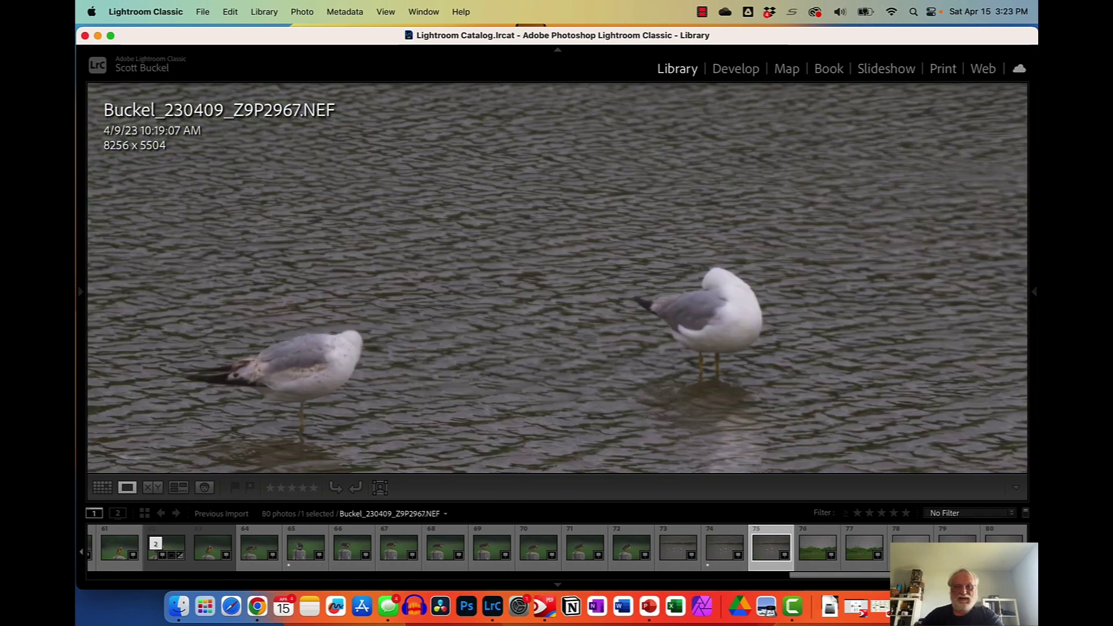
pyautogui.press('Right')
pyautogui.press('Right')
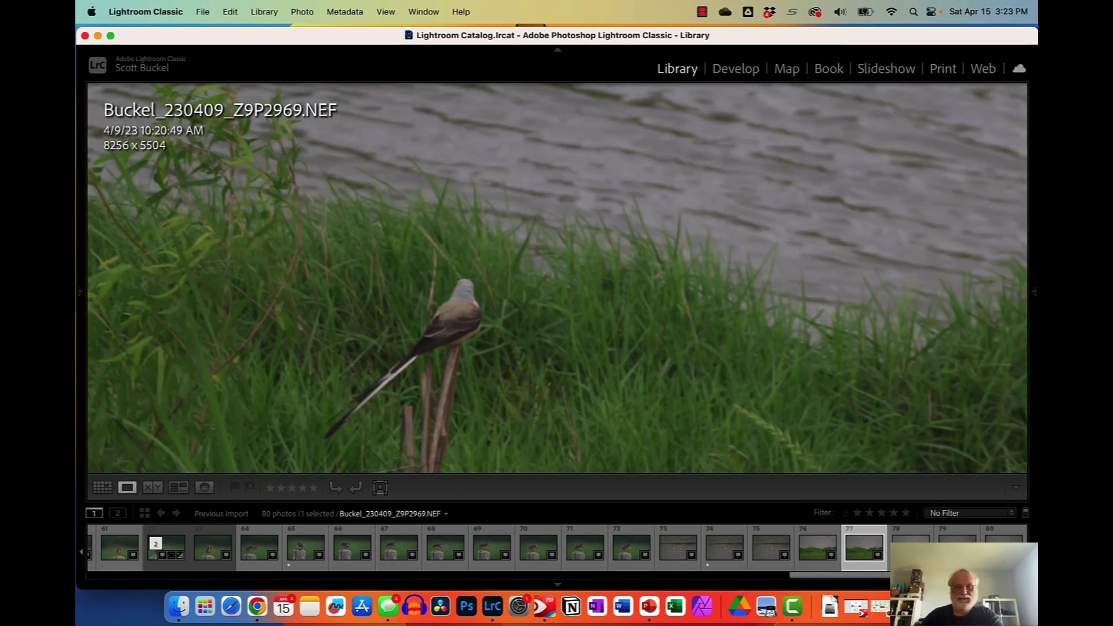
pyautogui.press('Right')
pyautogui.press('Left')
pyautogui.press('Left')
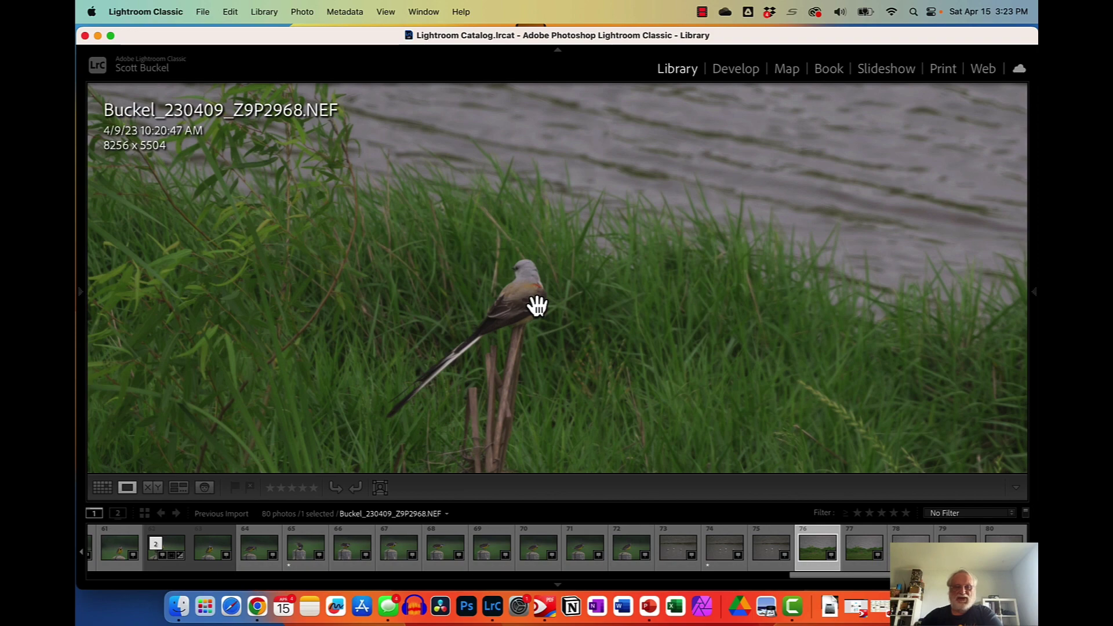
pyautogui.press('1')
# Move through the remaining photos to Z9P2972, with the red-winged blackbird in the reeds, and rate it one star
pyautogui.press('Right')
pyautogui.press('Right')
pyautogui.press('Right')
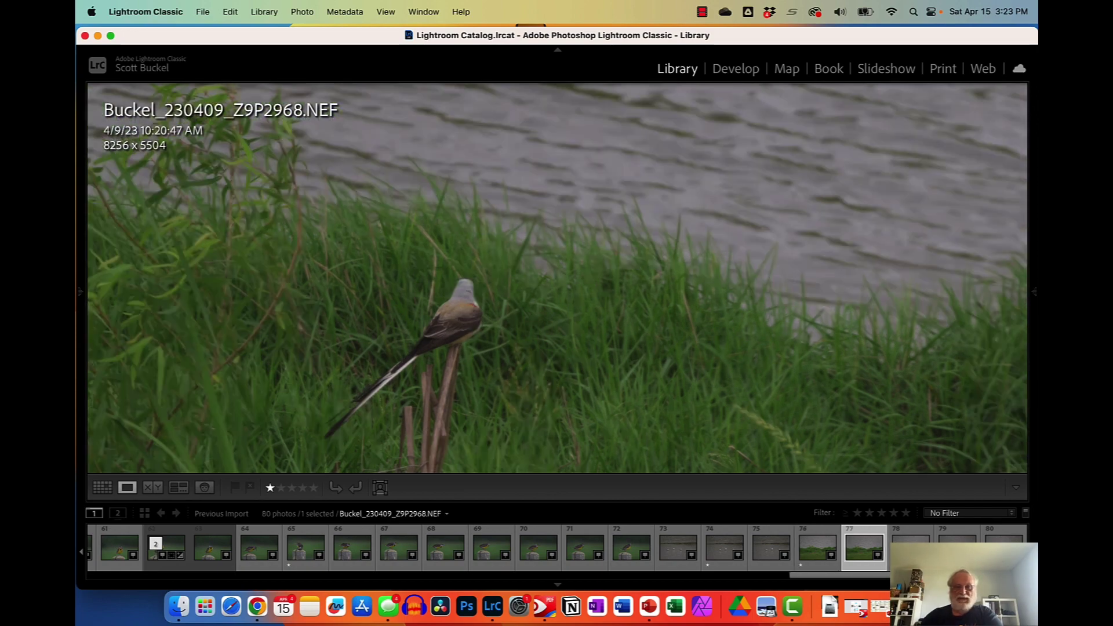
pyautogui.press('Right')
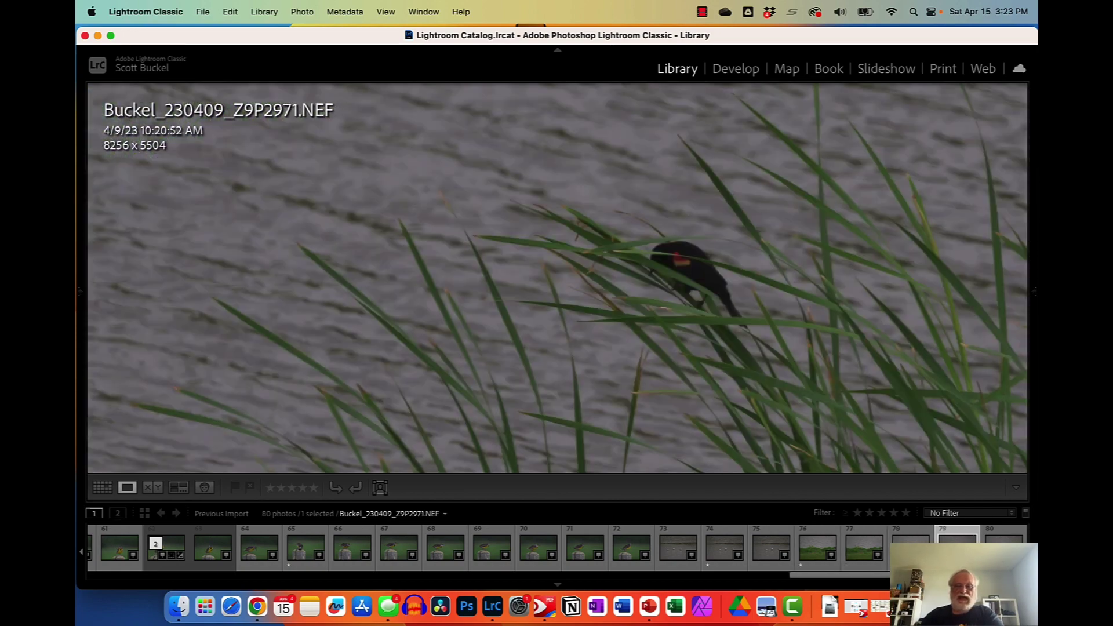
pyautogui.press('Right')
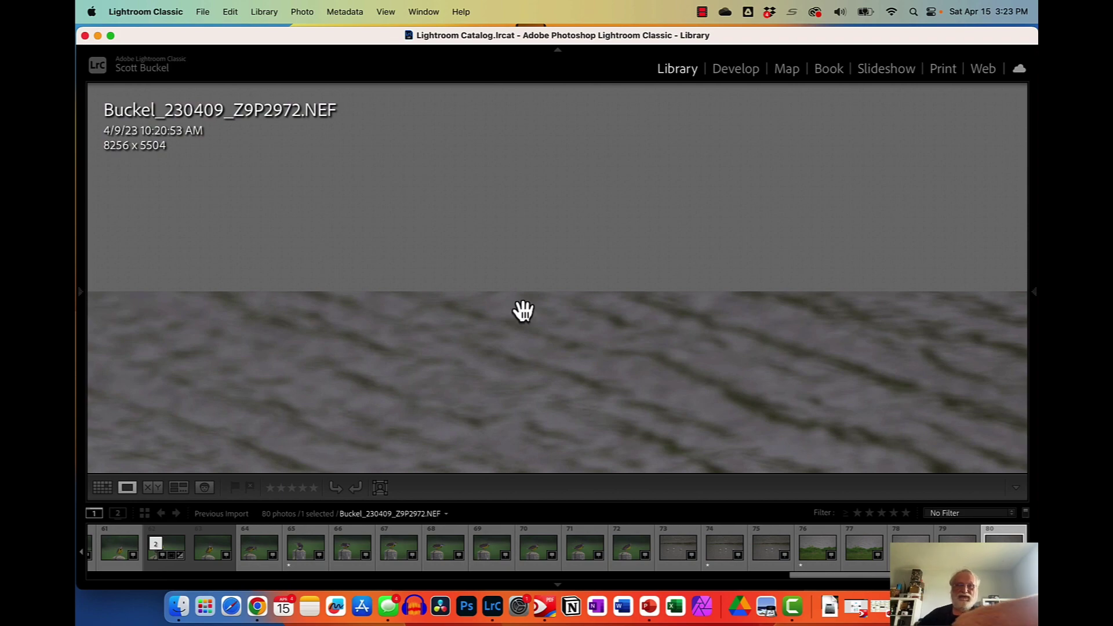
pyautogui.moveTo(523, 312); pyautogui.dragTo(650, 327)
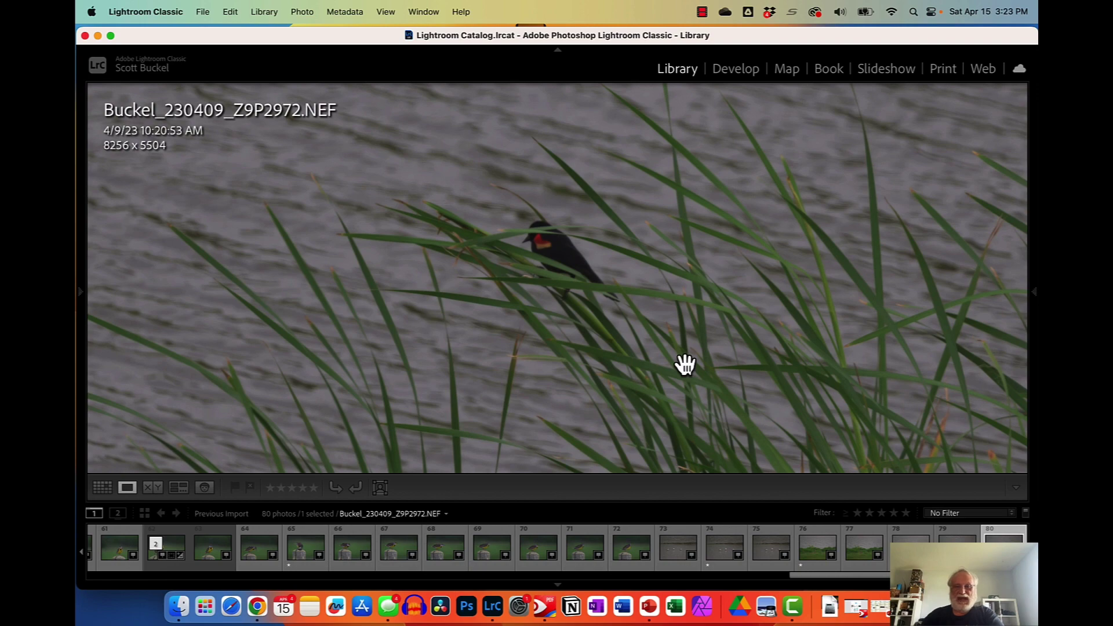
pyautogui.press('1')
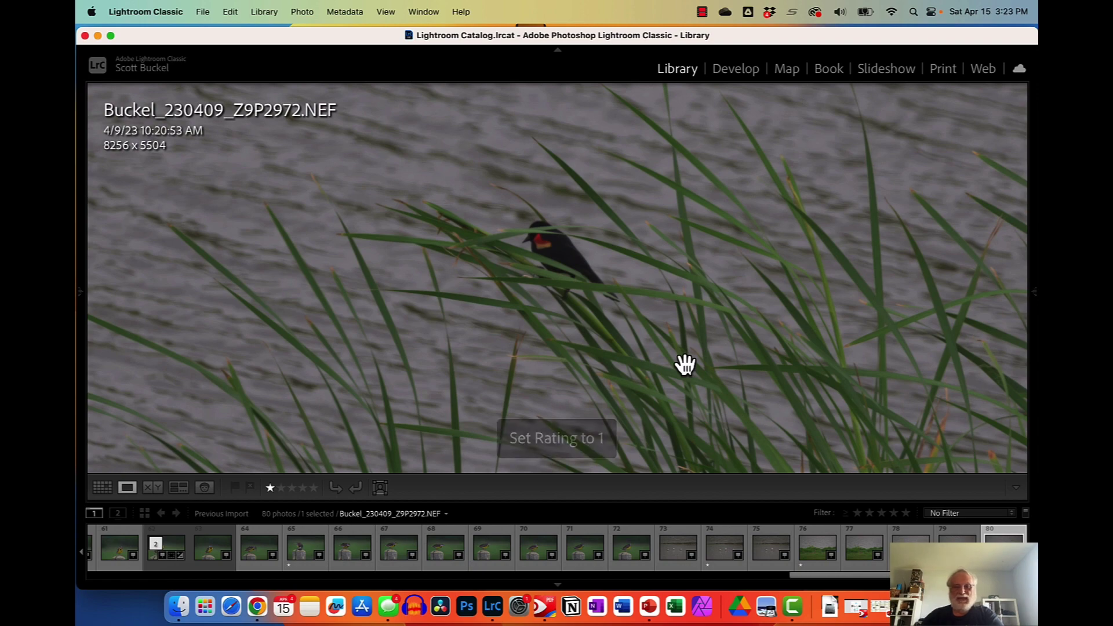
# Return to the thumbnail grid and filter the import to photos rated one star or higher
pyautogui.press('g')
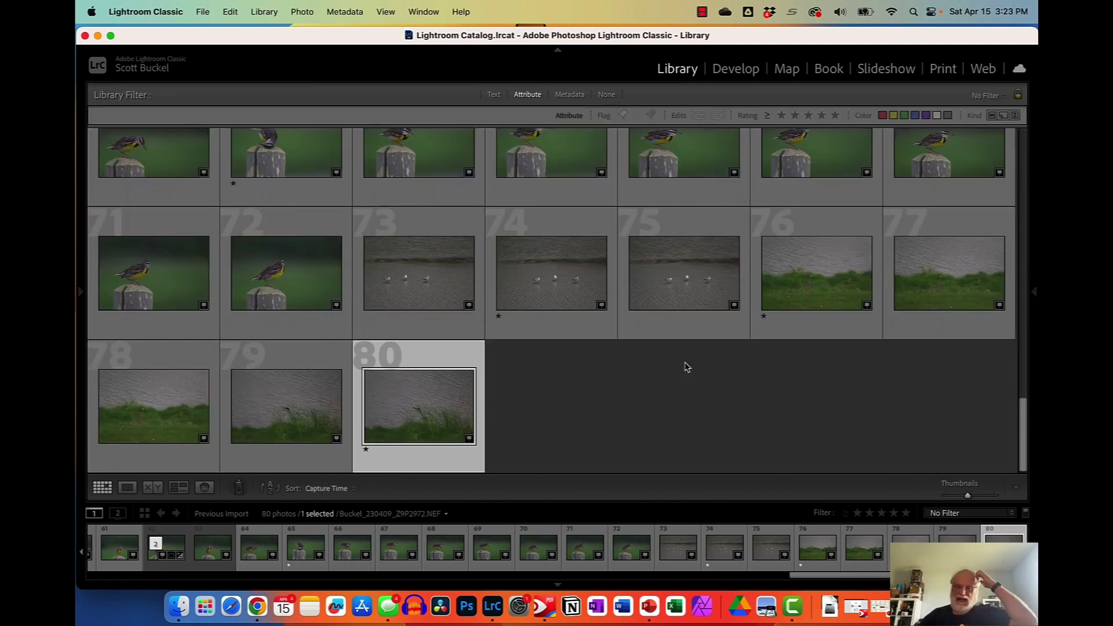
pyautogui.scroll(5, 632, 359)
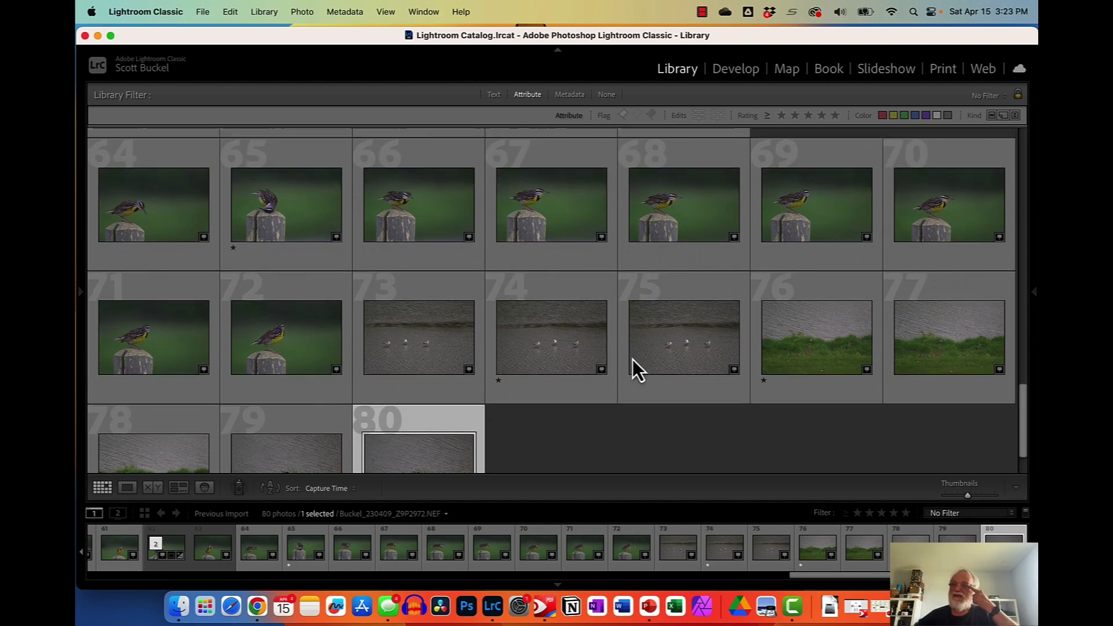
pyautogui.scroll(10, 631, 354)
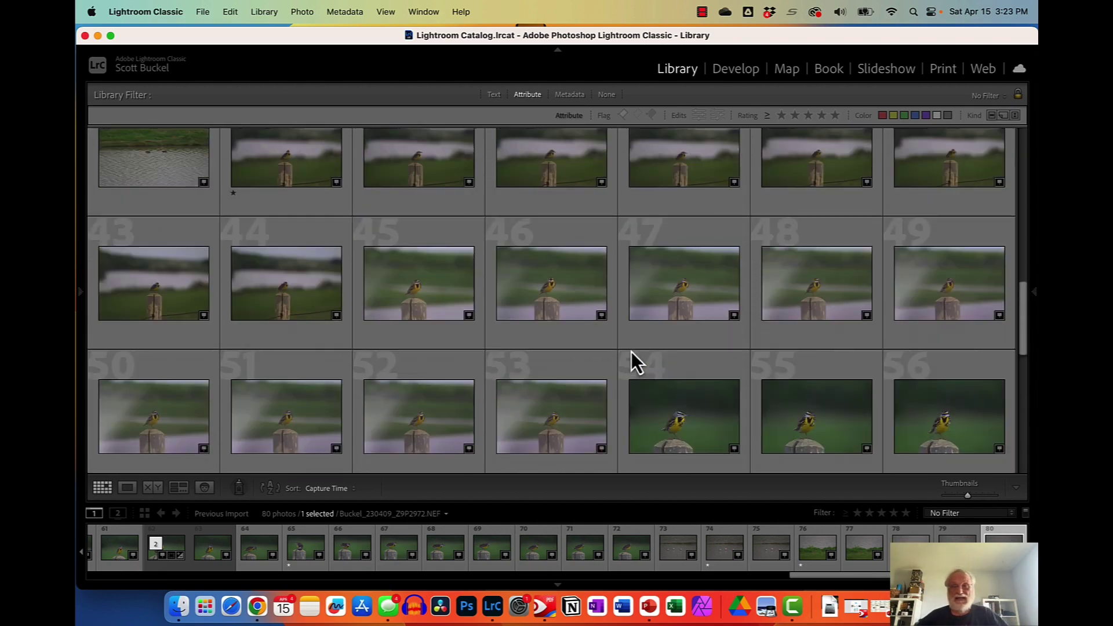
pyautogui.scroll(10, 631, 353)
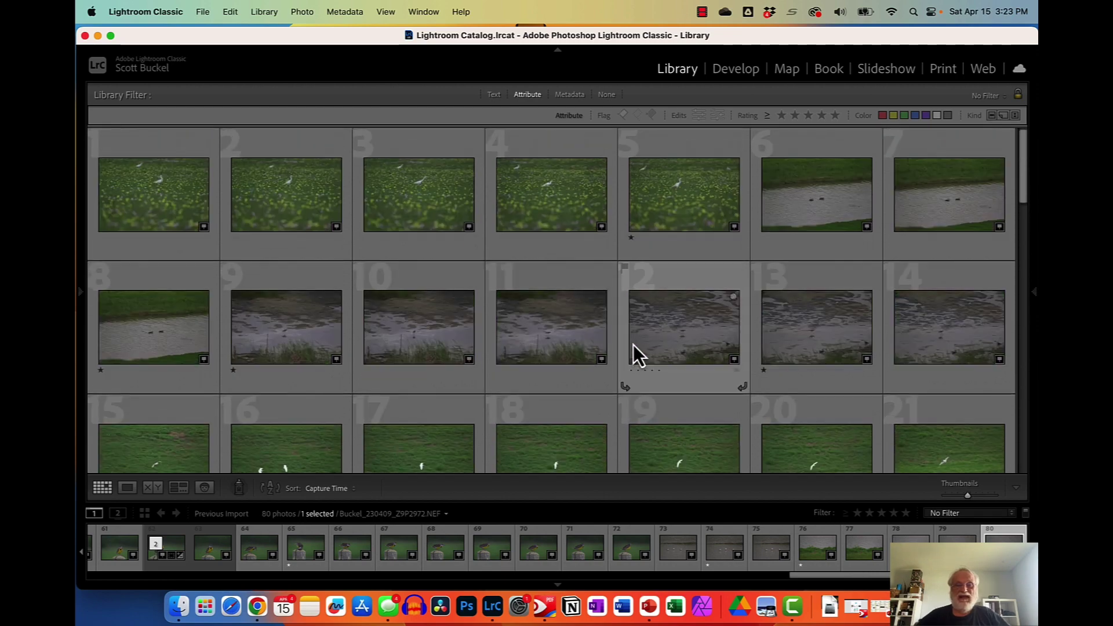
pyautogui.click(782, 115)
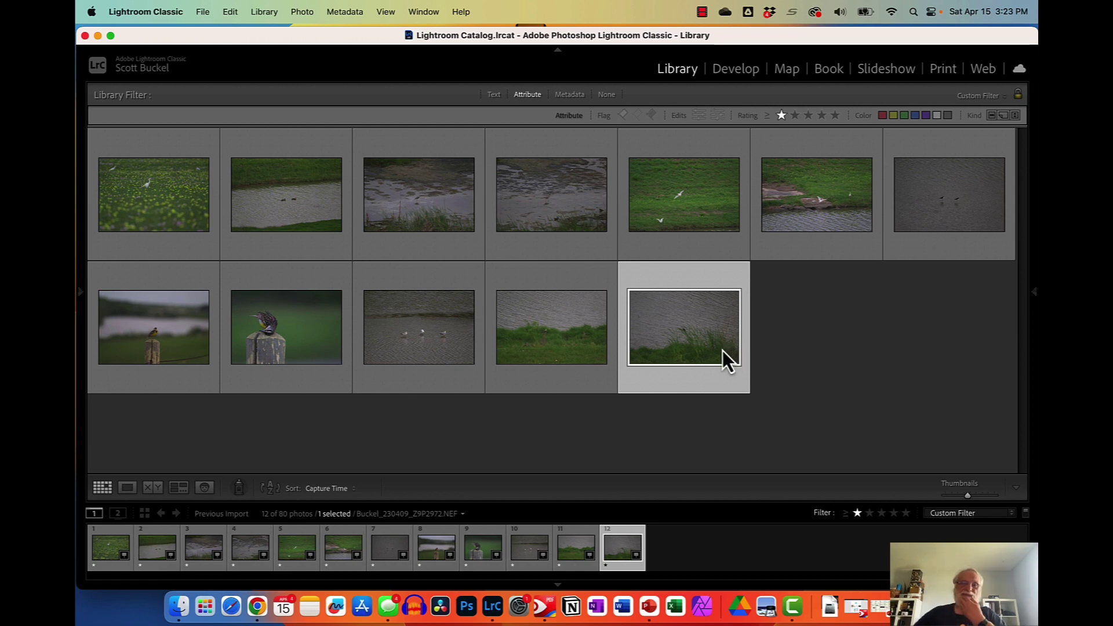
# Open the egret photo Z9P2898 in Develop and crop it closely around the egret at the original aspect ratio
pyautogui.click(150, 249)
pyautogui.doubleClick(154, 248)
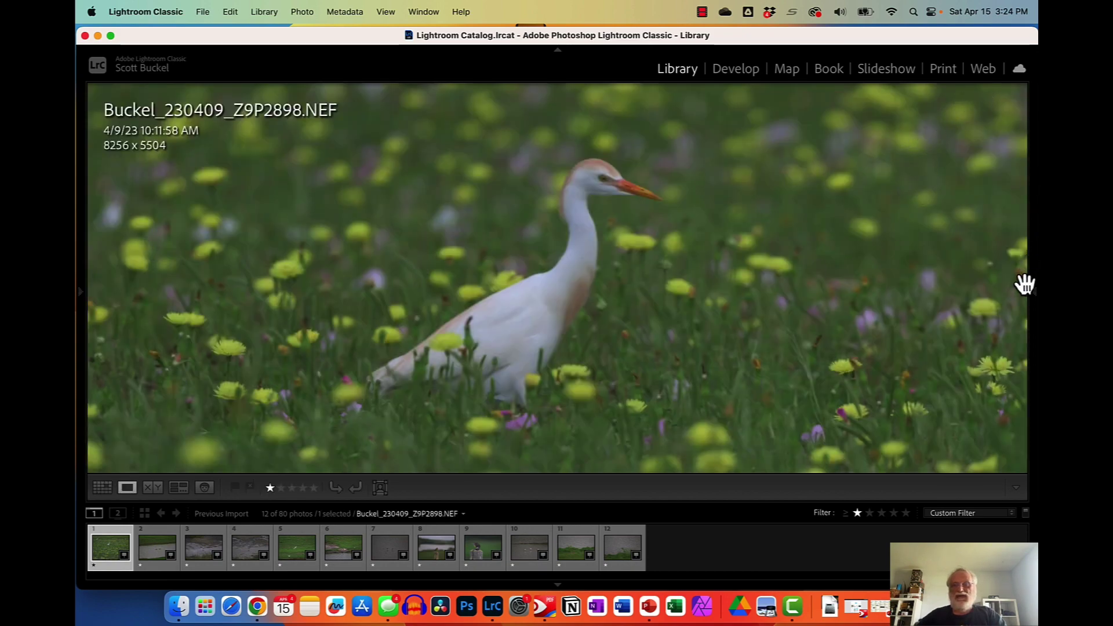
pyautogui.click(739, 75)
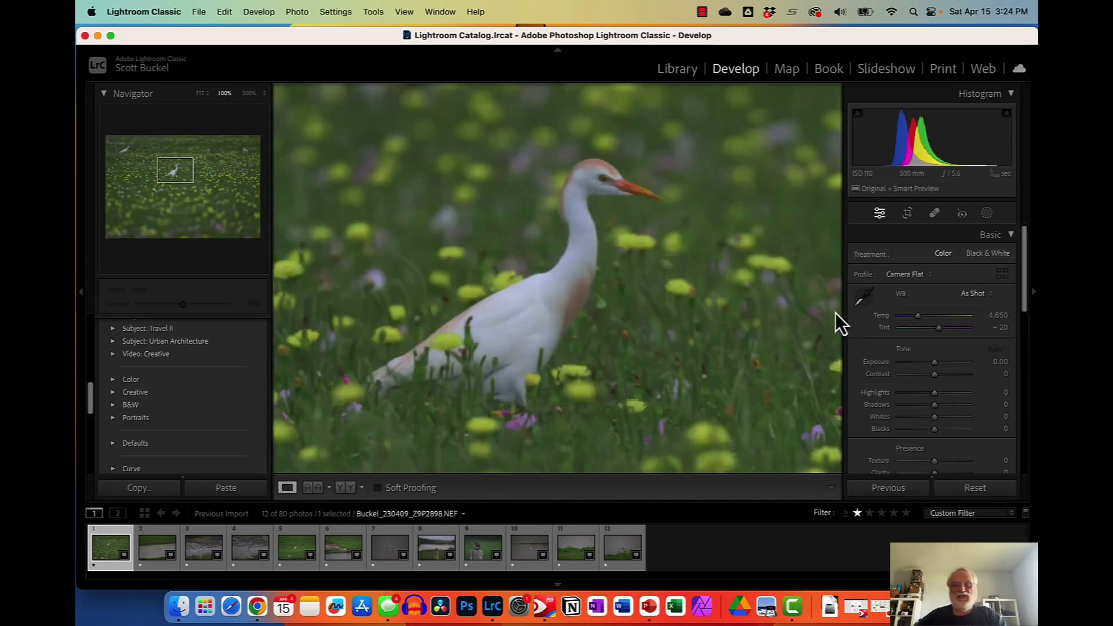
pyautogui.click(907, 215)
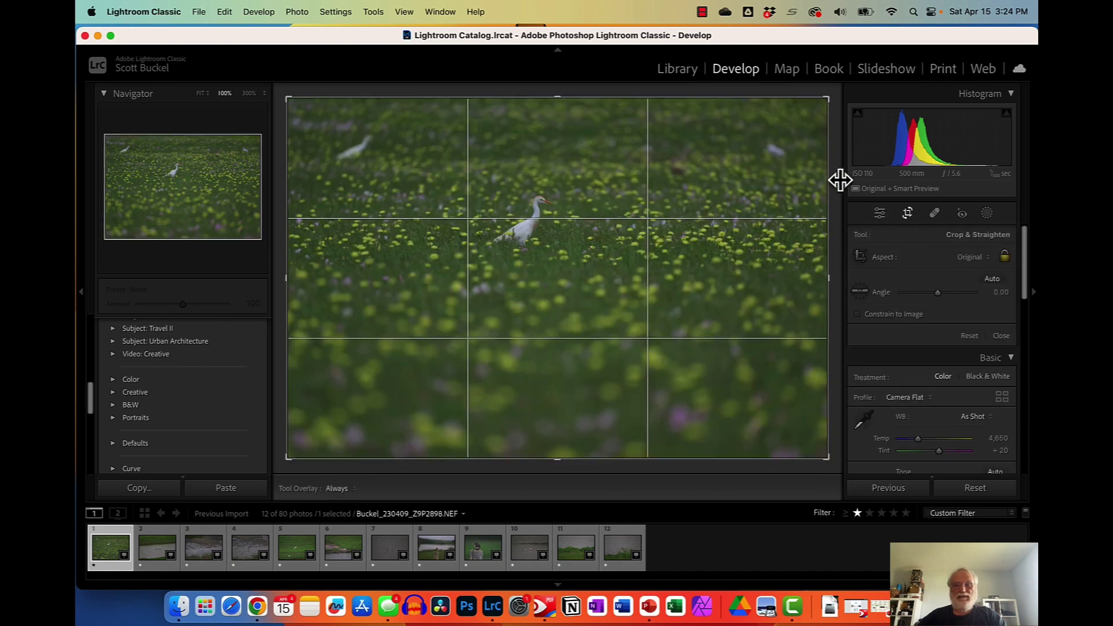
pyautogui.moveTo(826, 94); pyautogui.dragTo(750, 89)
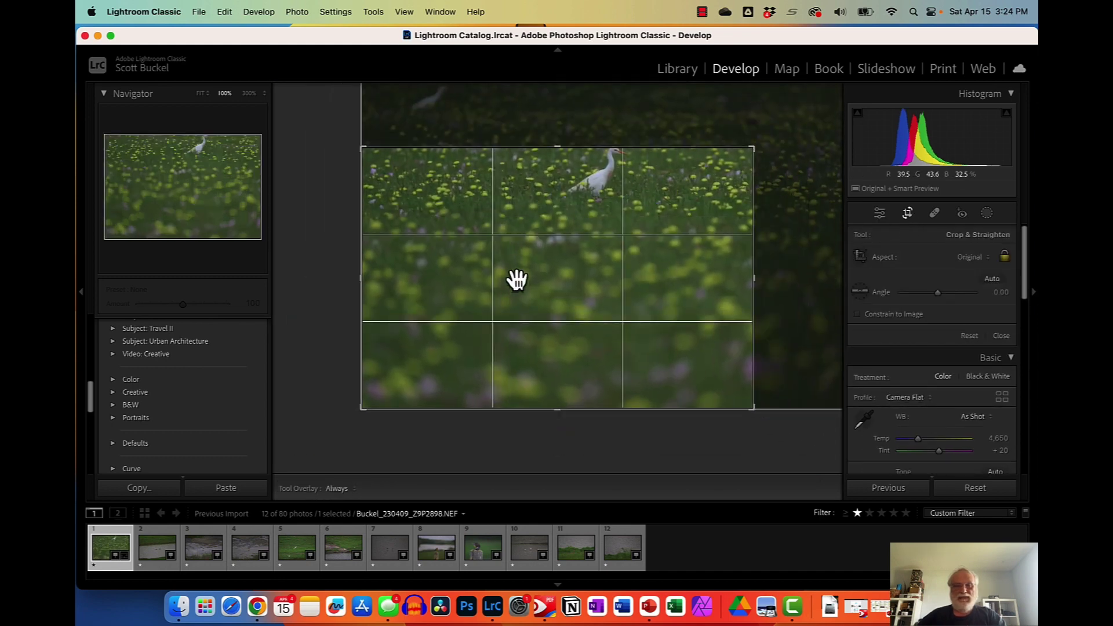
pyautogui.moveTo(363, 419); pyautogui.dragTo(408, 346)
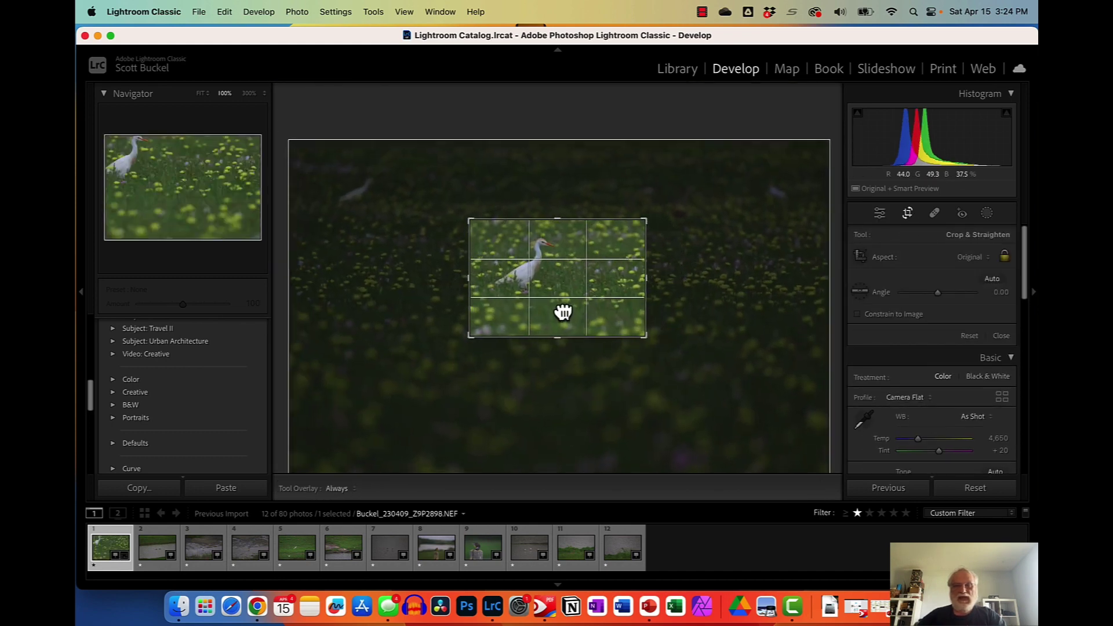
pyautogui.moveTo(644, 222); pyautogui.dragTo(636, 220)
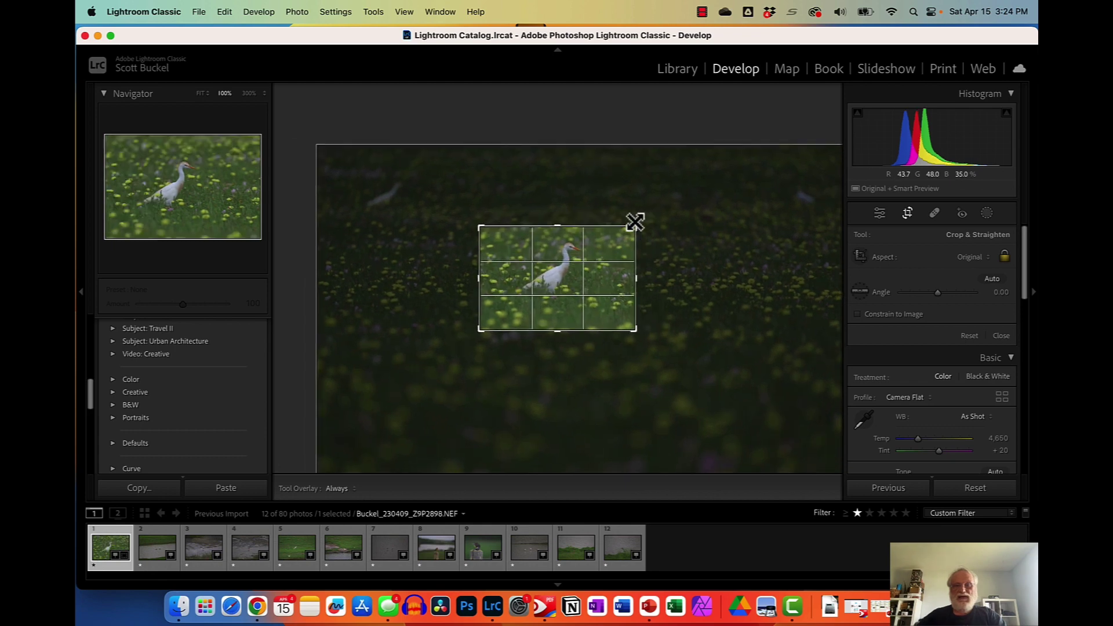
pyautogui.moveTo(479, 330); pyautogui.dragTo(480, 319)
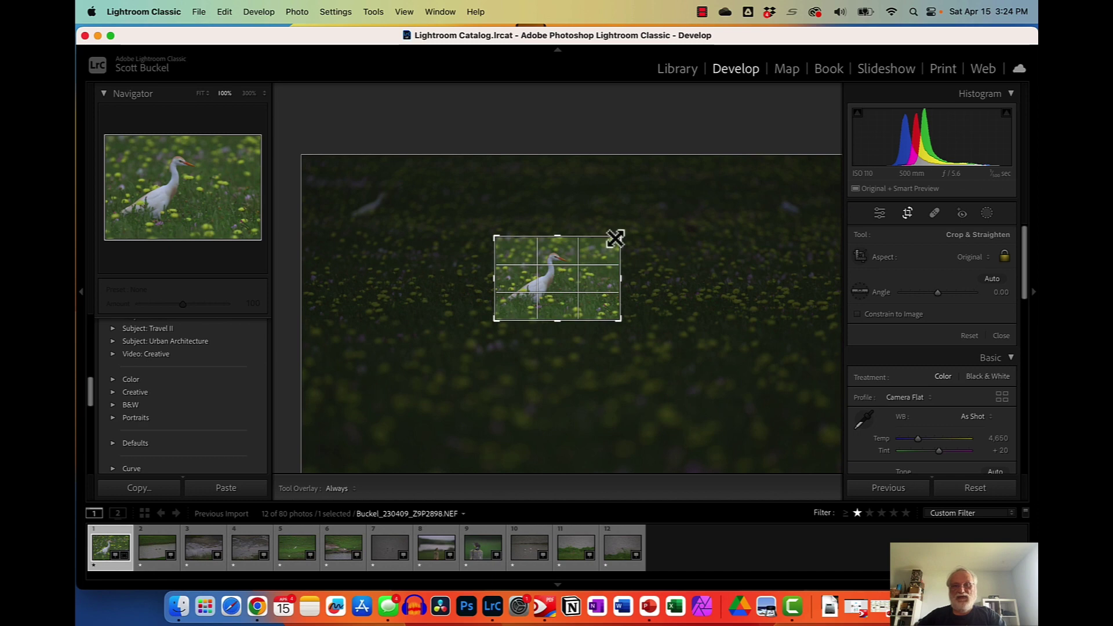
# Reposition and tighten the crop around the egret, rotate it to an angle of -0.65, and apply it
pyautogui.moveTo(568, 278)
pyautogui.mouseDown()
pyautogui.moveTo(583, 276)
pyautogui.moveTo(574, 276)
pyautogui.moveTo(587, 331)
pyautogui.moveTo(569, 313)
pyautogui.moveTo(574, 261)
pyautogui.moveTo(596, 233)
pyautogui.moveTo(586, 278)
pyautogui.mouseUp()
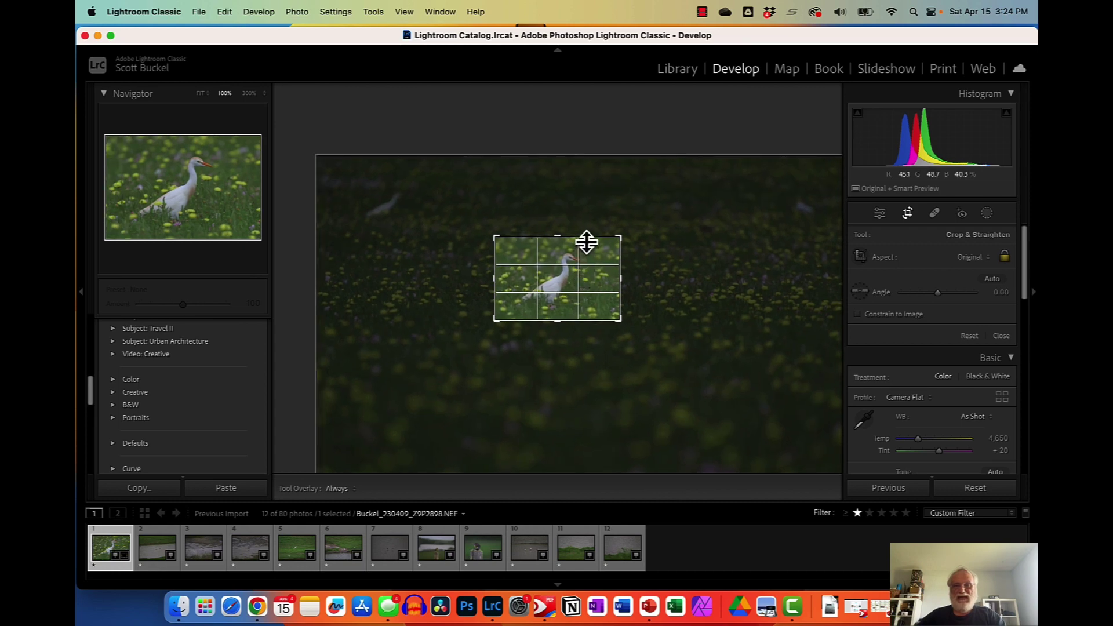
pyautogui.moveTo(566, 301); pyautogui.dragTo(563, 303)
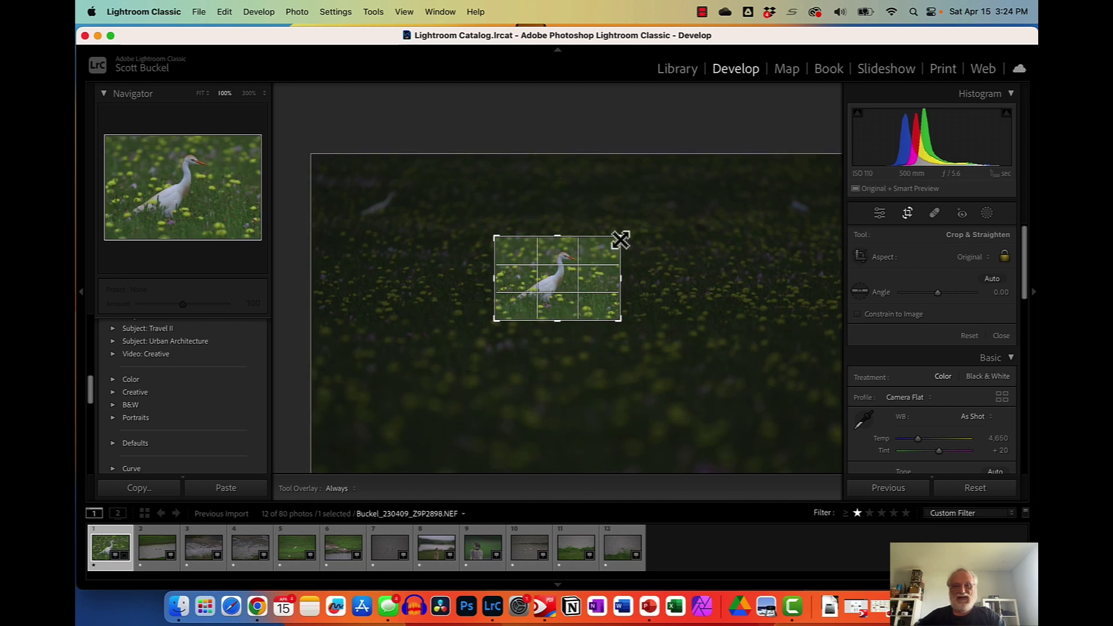
pyautogui.moveTo(620, 239); pyautogui.dragTo(614, 240)
pyautogui.moveTo(502, 319); pyautogui.dragTo(504, 318)
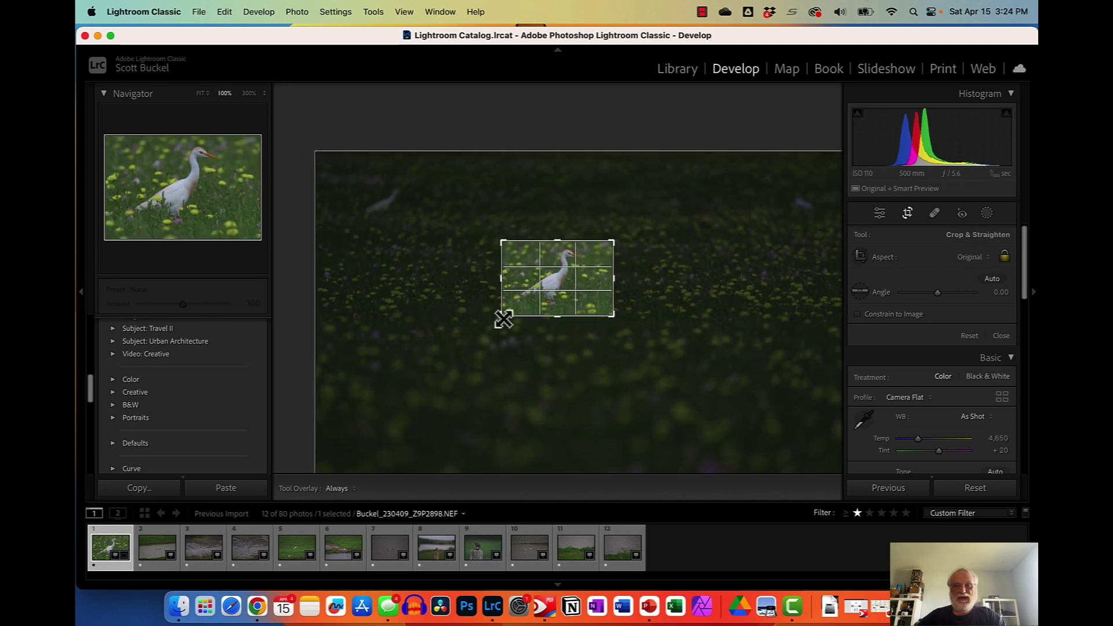
pyautogui.moveTo(625, 232)
pyautogui.mouseDown()
pyautogui.moveTo(616, 236)
pyautogui.moveTo(626, 249)
pyautogui.moveTo(594, 217)
pyautogui.moveTo(621, 232)
pyautogui.mouseUp()
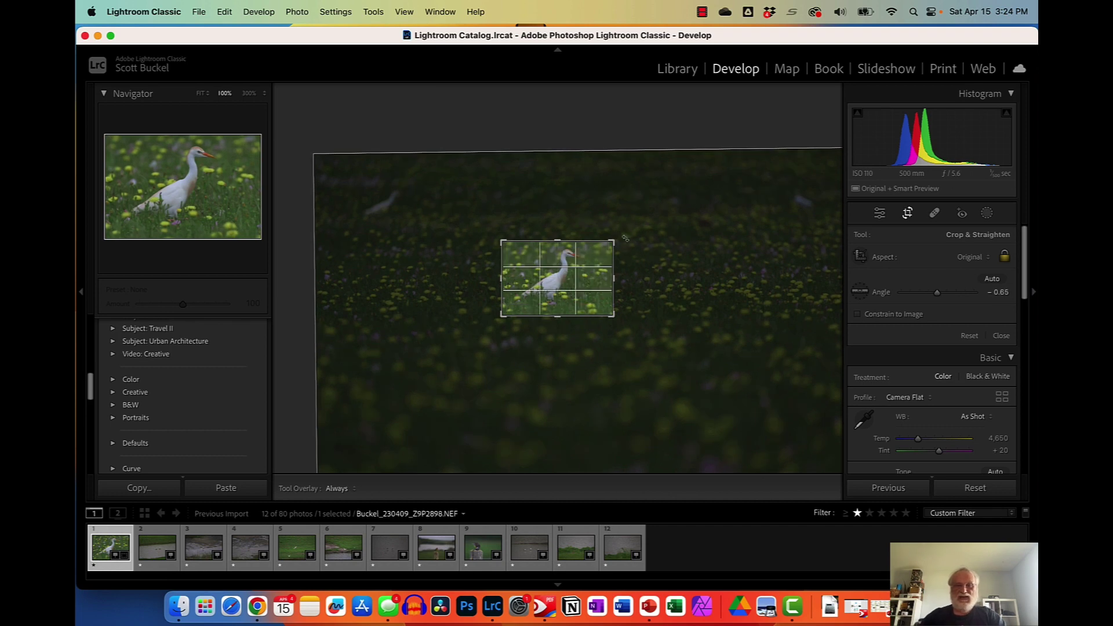
pyautogui.press('Return')
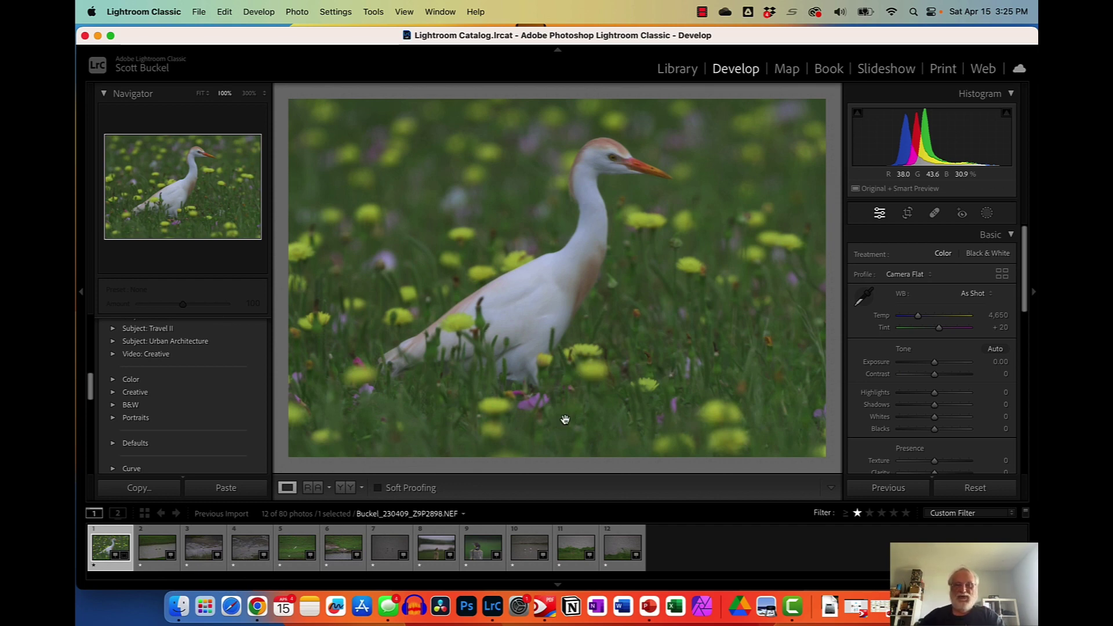
# Go to the duck photo Z9P2901, crop it closely around the two swimming ducks at the original aspect ratio, and apply the crop
pyautogui.press('Right')
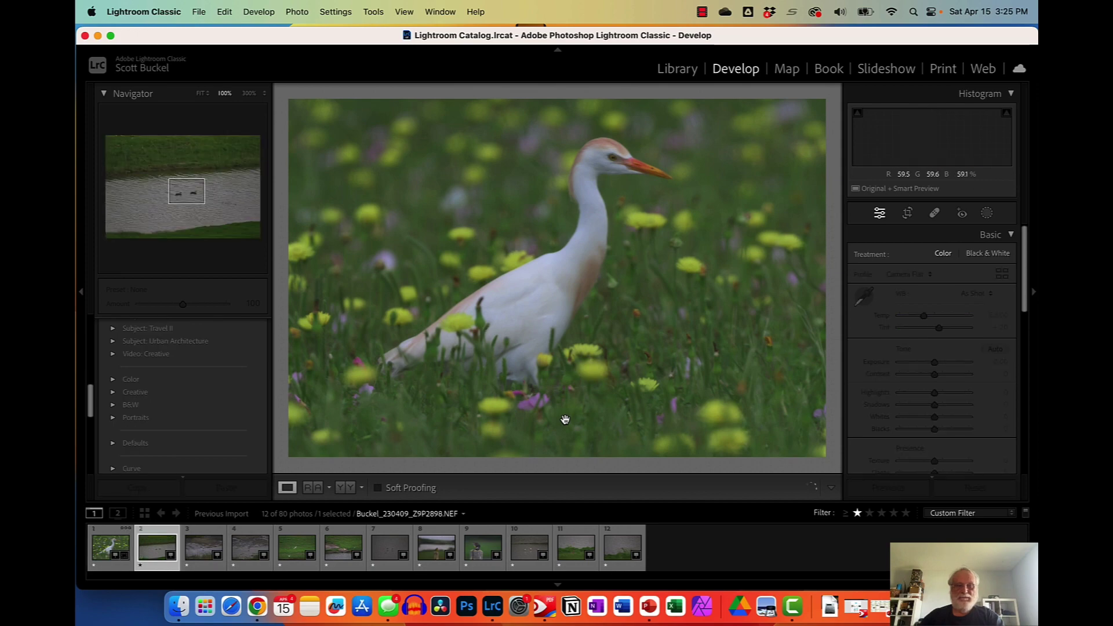
pyautogui.click(909, 214)
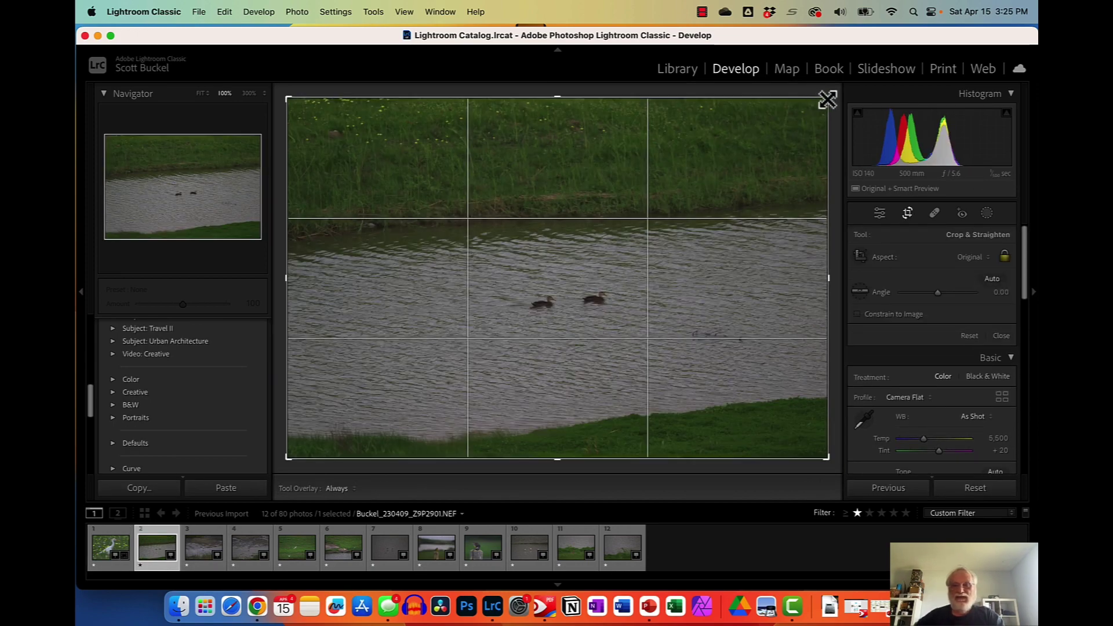
pyautogui.moveTo(827, 99); pyautogui.dragTo(714, 190)
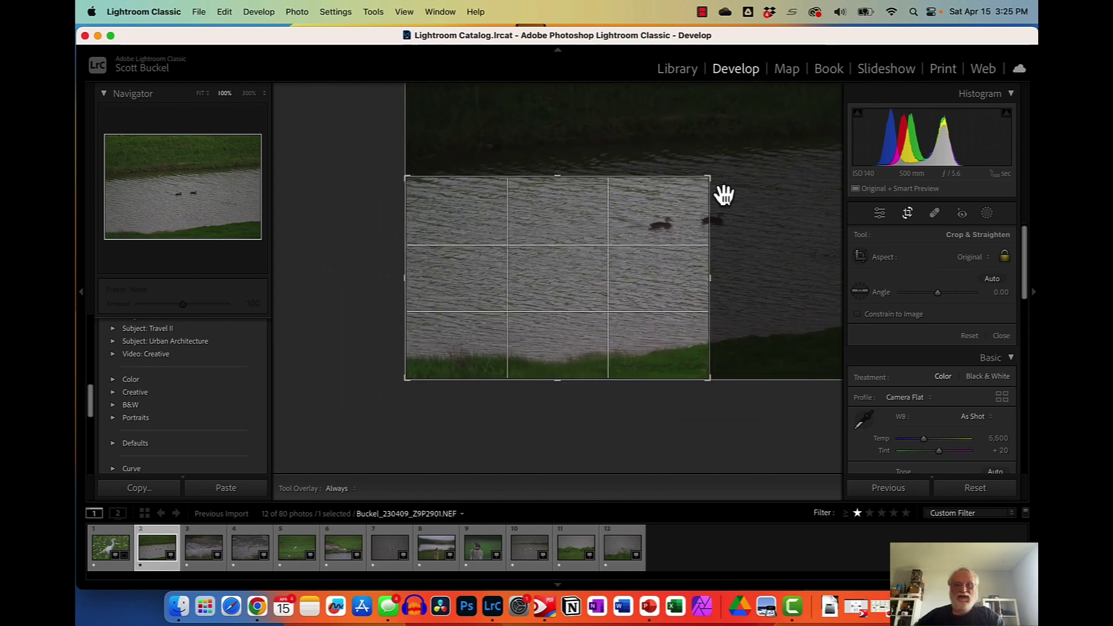
pyautogui.moveTo(410, 379); pyautogui.dragTo(499, 340)
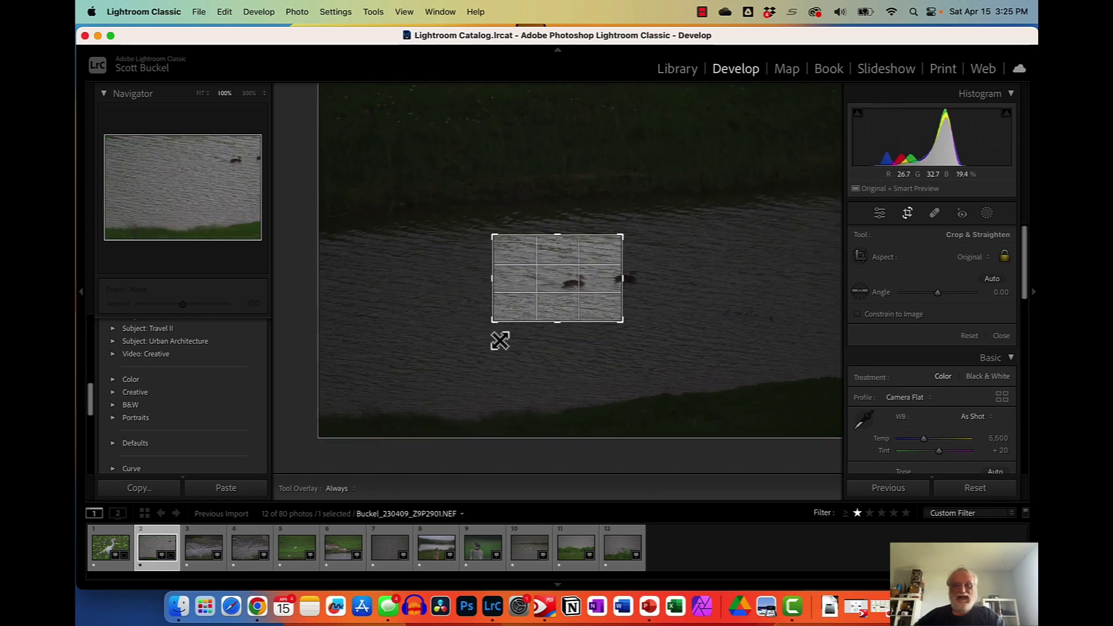
pyautogui.moveTo(557, 291)
pyautogui.mouseDown()
pyautogui.moveTo(536, 282)
pyautogui.moveTo(546, 286)
pyautogui.mouseUp()
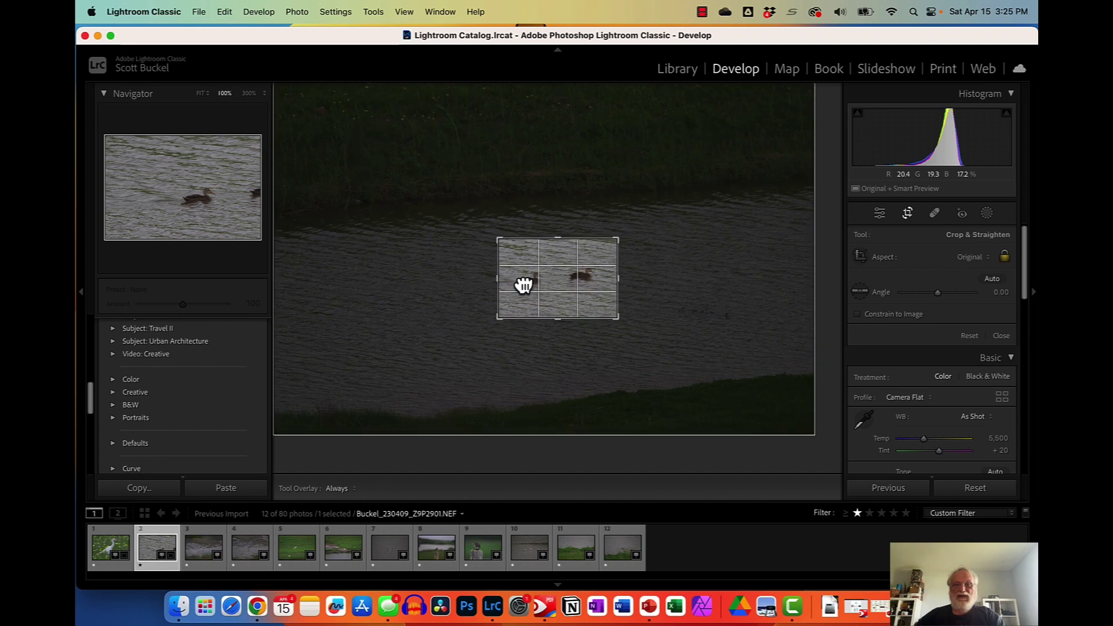
pyautogui.moveTo(619, 240); pyautogui.dragTo(609, 241)
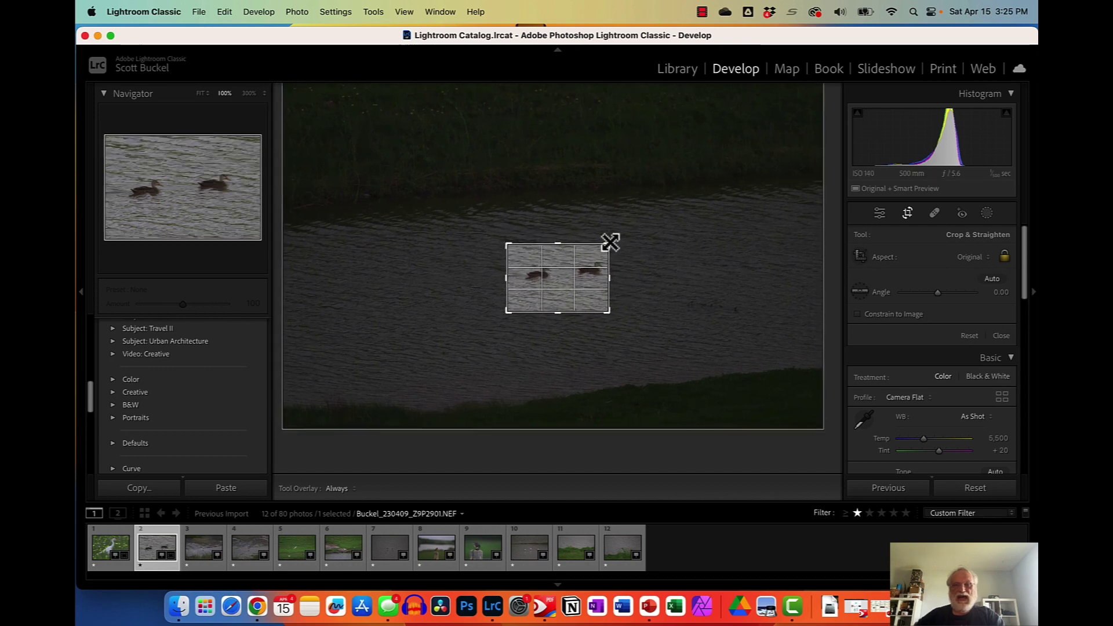
pyautogui.moveTo(504, 317); pyautogui.dragTo(513, 313)
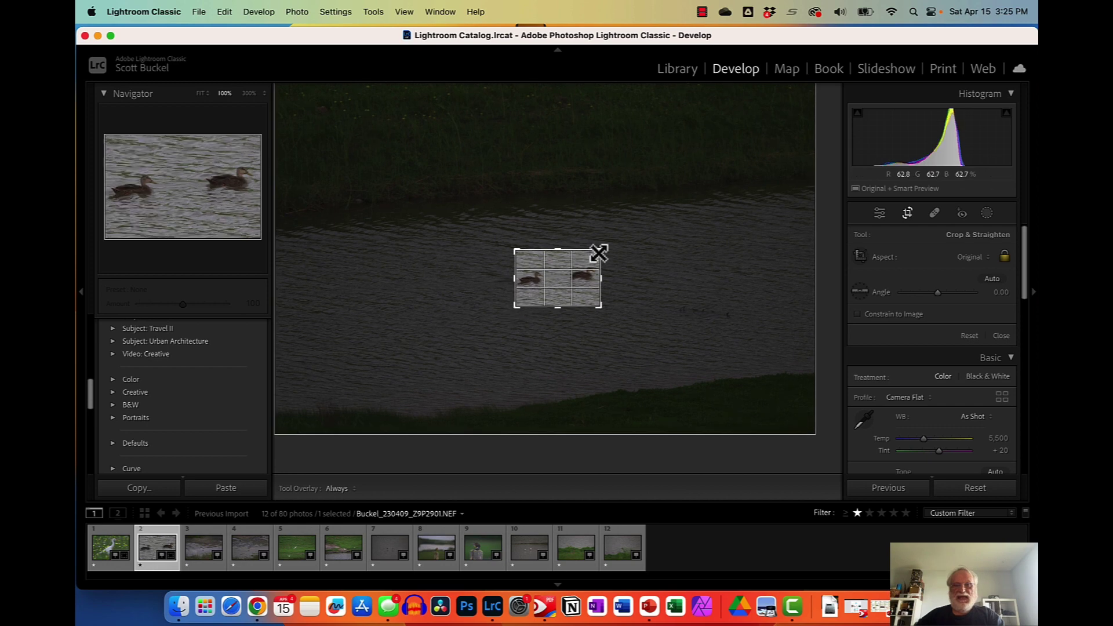
pyautogui.moveTo(599, 253); pyautogui.dragTo(598, 254)
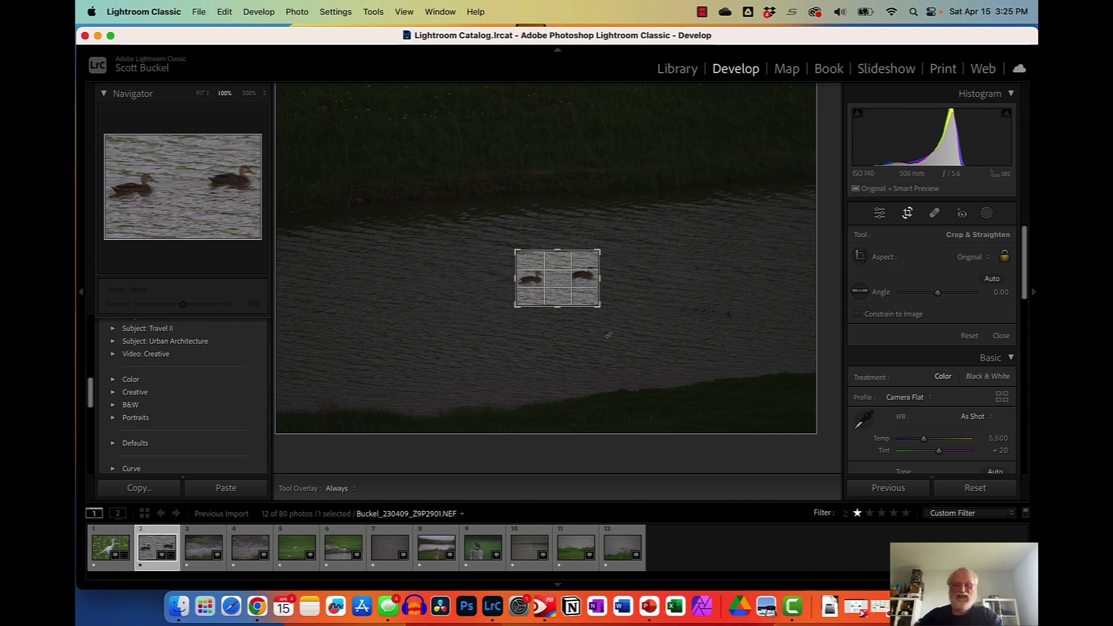
pyautogui.press('Return')
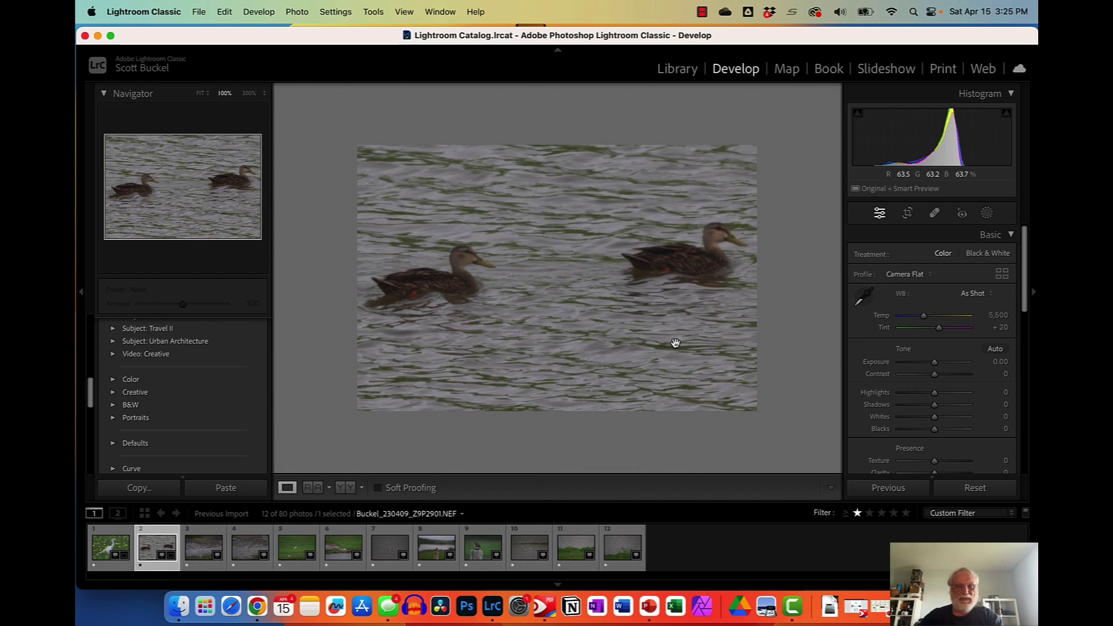
# Go to the wading bird photo Z9P2902, crop it tightly in portrait orientation around the bird and its reflection, and apply the crop
pyautogui.press('Right')
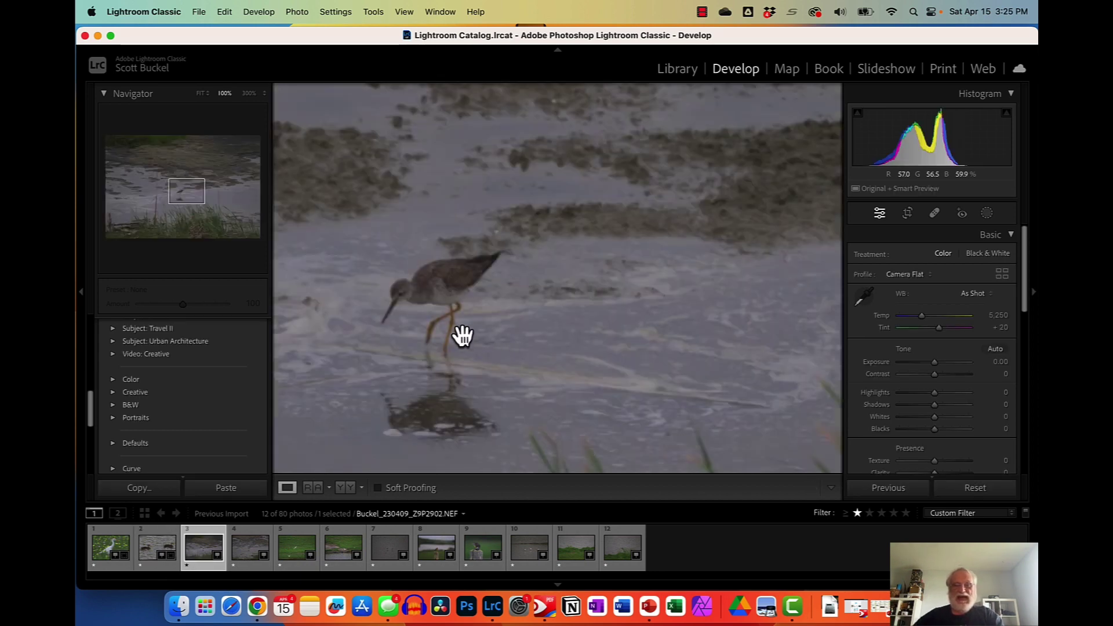
pyautogui.moveTo(431, 300); pyautogui.dragTo(577, 241)
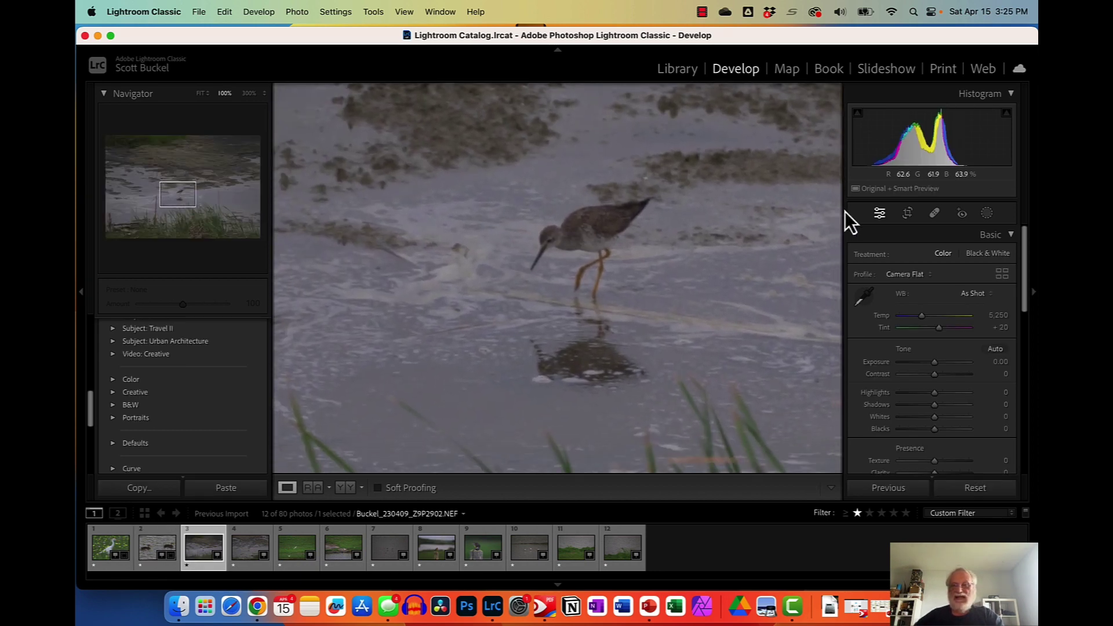
pyautogui.click(907, 215)
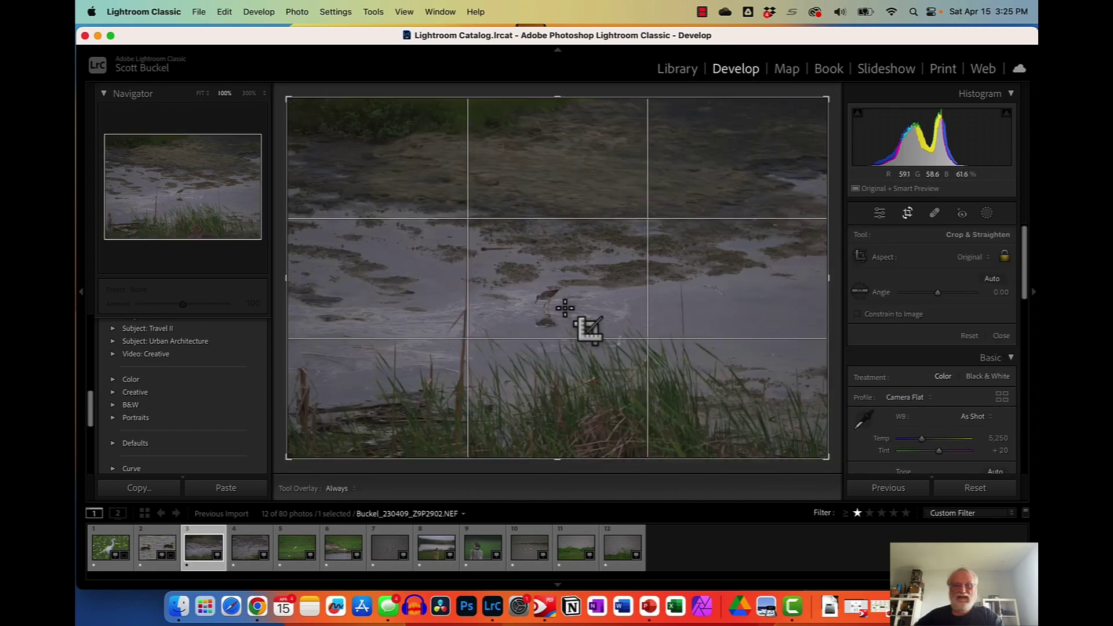
pyautogui.moveTo(823, 103); pyautogui.dragTo(705, 137)
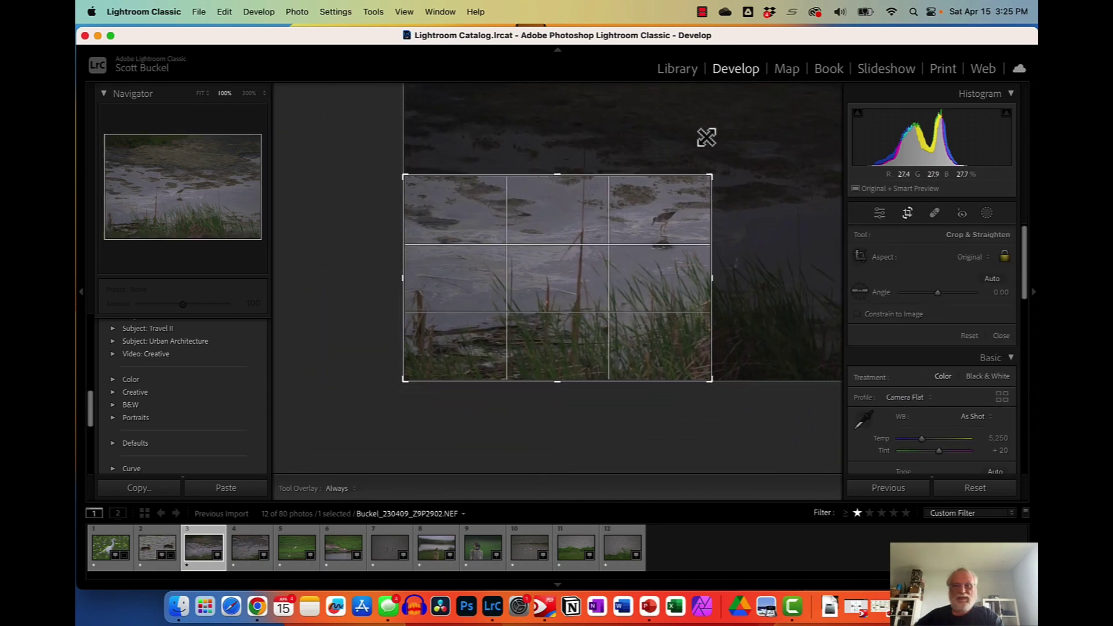
pyautogui.moveTo(406, 385); pyautogui.dragTo(519, 318)
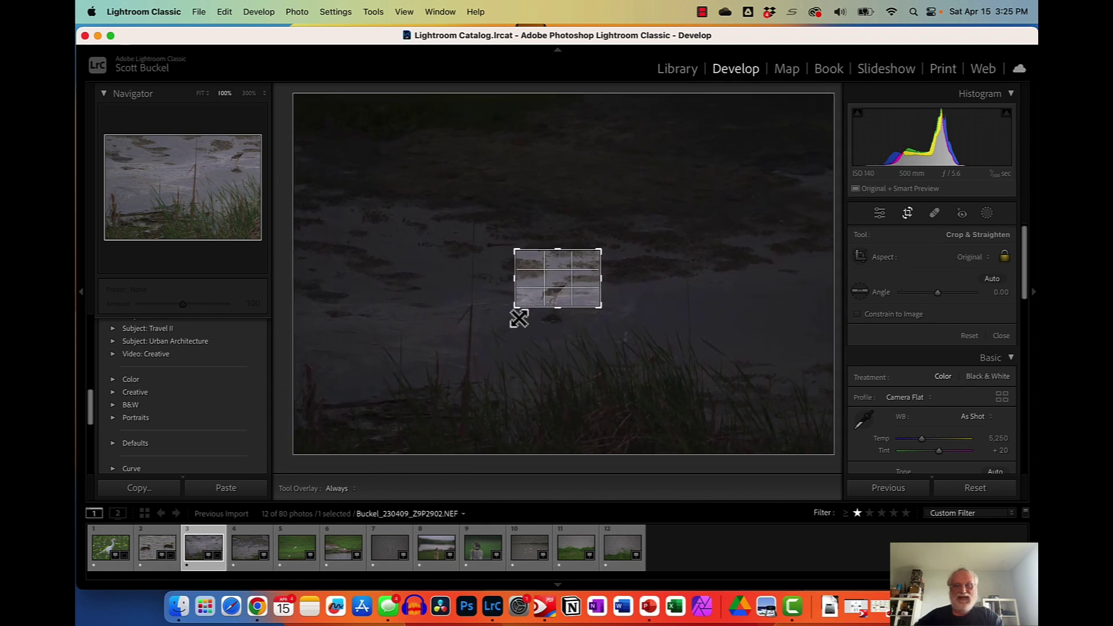
pyautogui.moveTo(601, 251); pyautogui.dragTo(575, 283)
pyautogui.press('x')
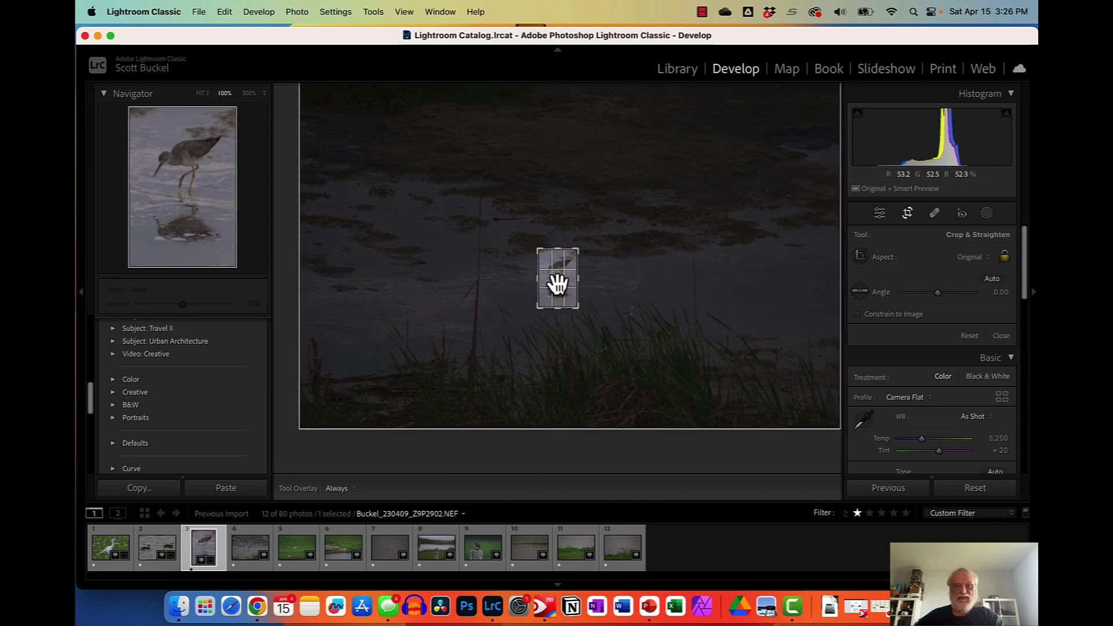
pyautogui.moveTo(559, 283); pyautogui.dragTo(559, 286)
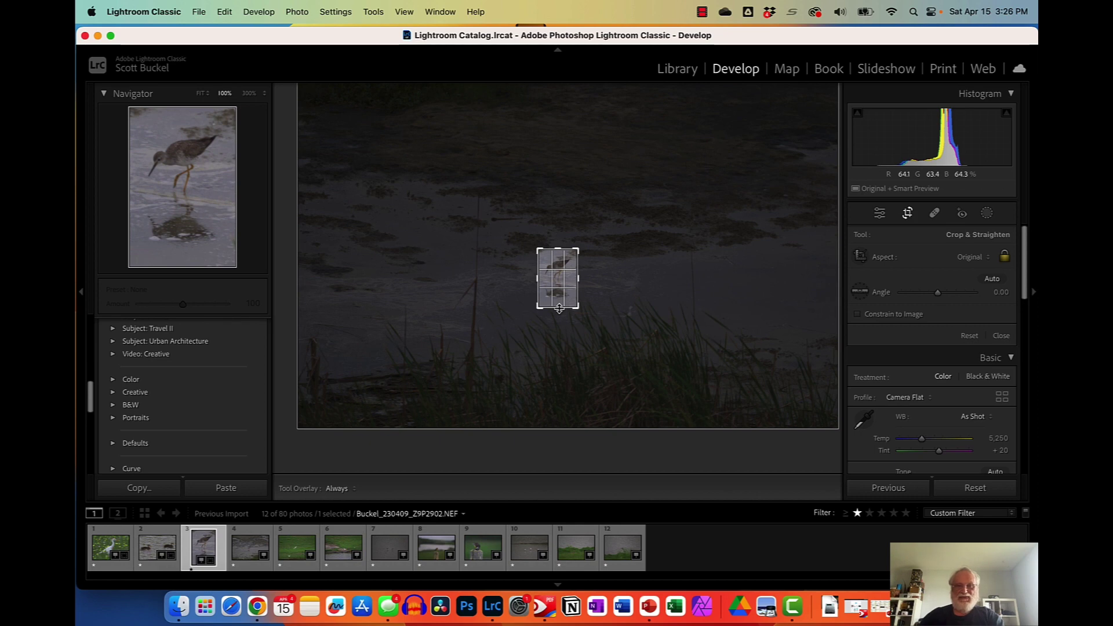
pyautogui.press('Return')
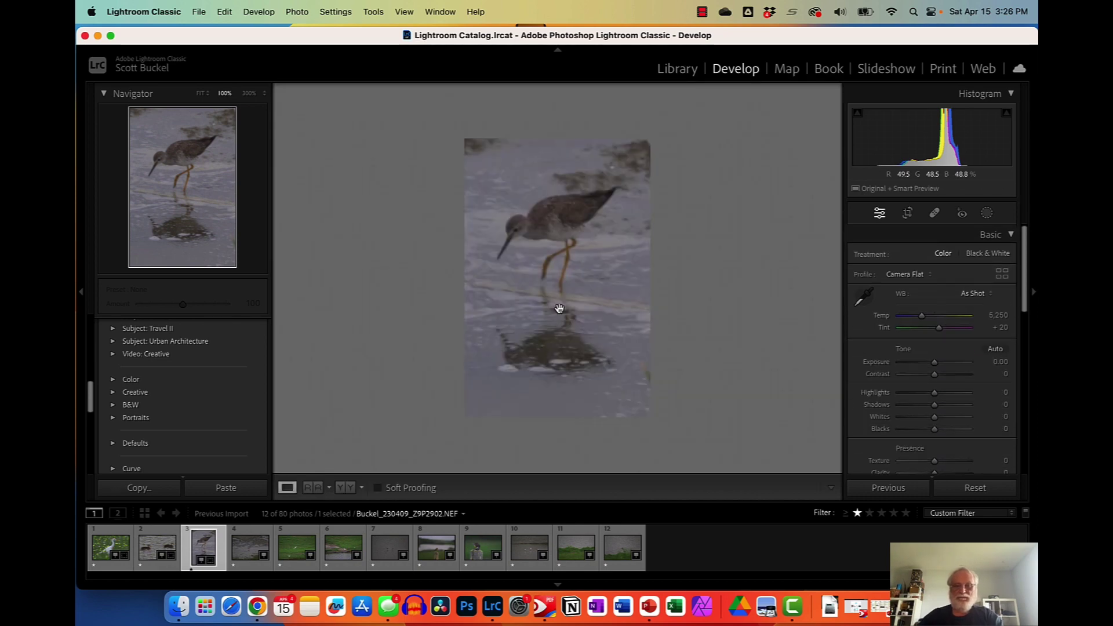
# Go to photo Z9P2906, crop it in portrait orientation closely around the striding wading bird and its reflection, and apply the crop
pyautogui.press('Right')
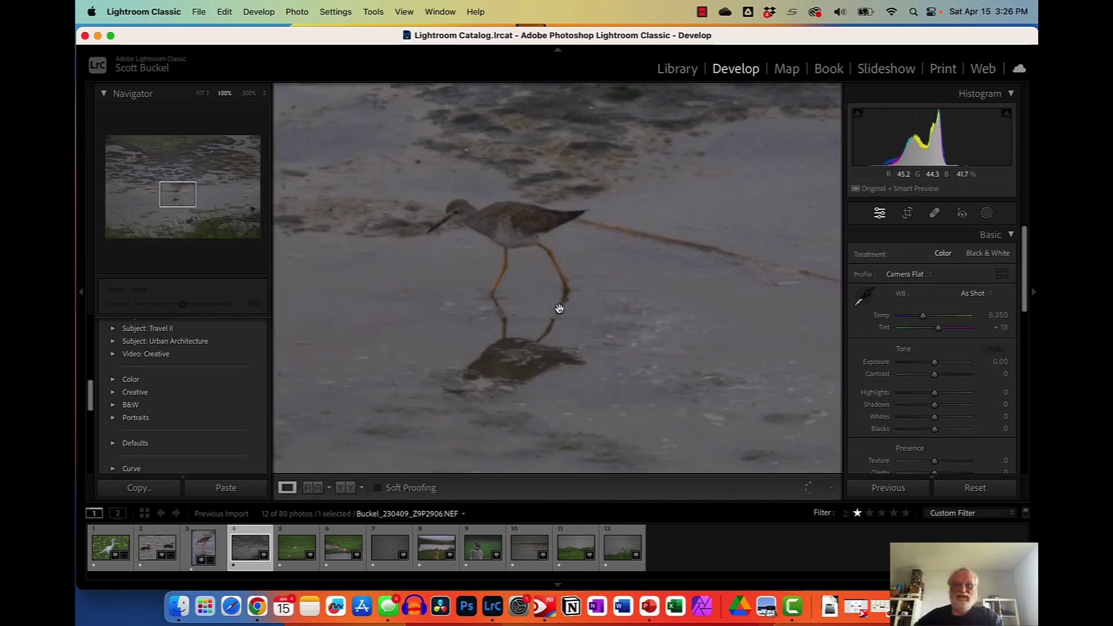
pyautogui.click(909, 213)
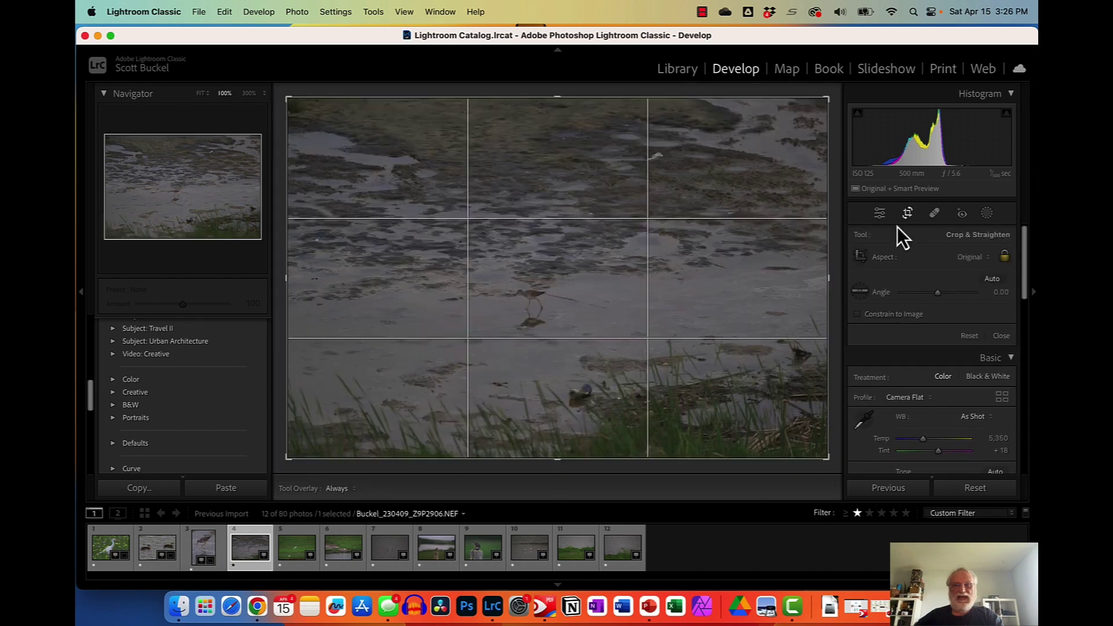
pyautogui.moveTo(827, 99); pyautogui.dragTo(705, 169)
pyautogui.moveTo(417, 378); pyautogui.dragTo(514, 325)
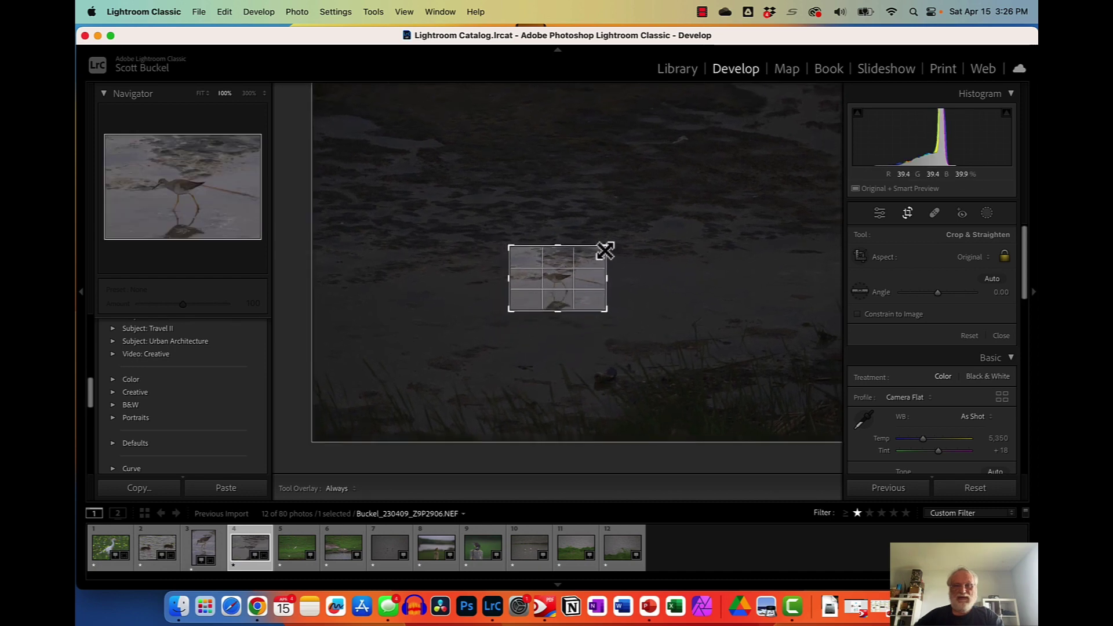
pyautogui.press('x')
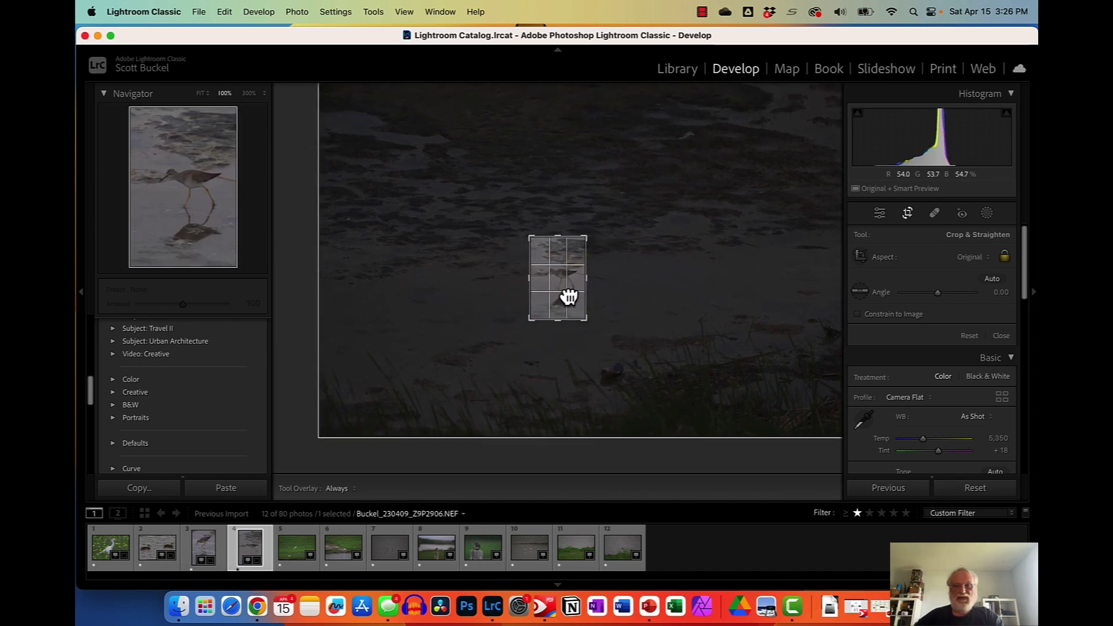
pyautogui.moveTo(566, 293); pyautogui.dragTo(561, 288)
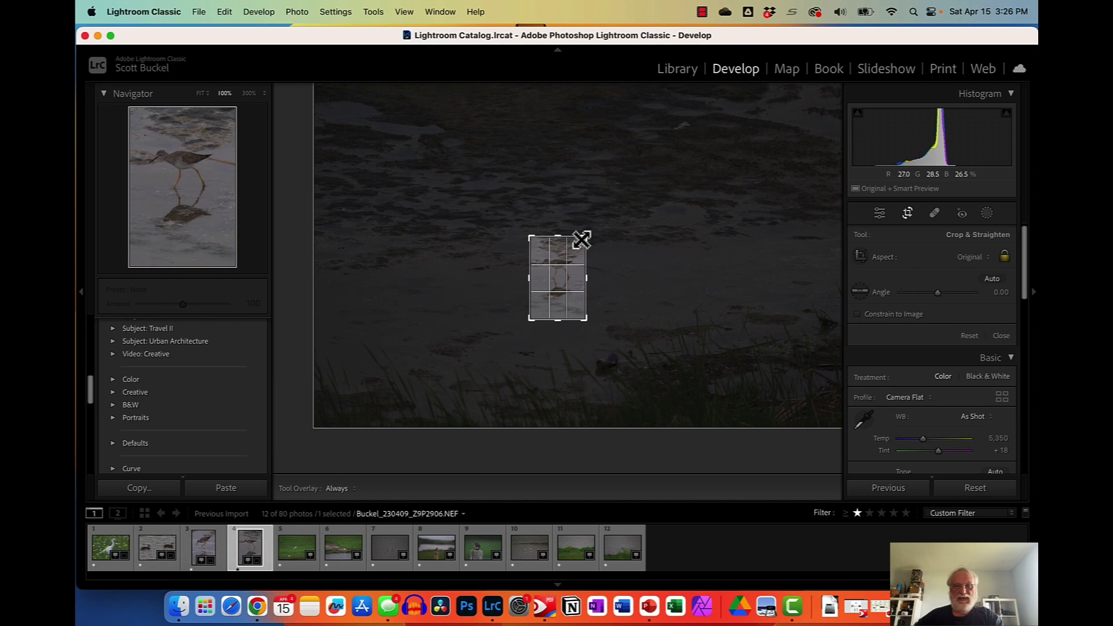
pyautogui.moveTo(578, 238); pyautogui.dragTo(574, 244)
pyautogui.moveTo(532, 316); pyautogui.dragTo(557, 291)
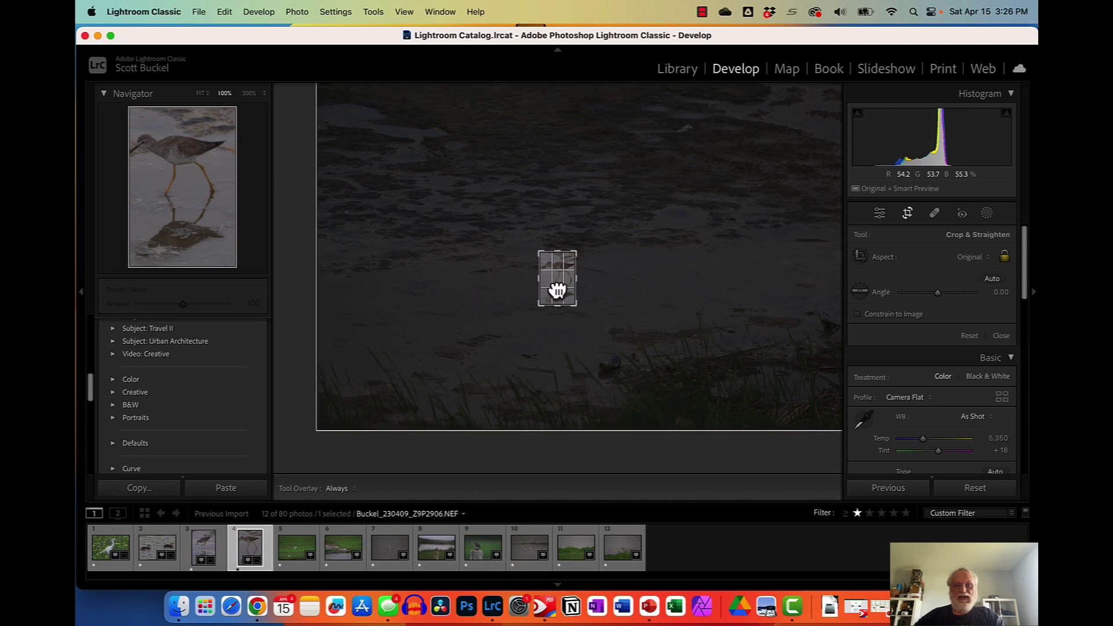
pyautogui.moveTo(538, 307); pyautogui.dragTo(534, 308)
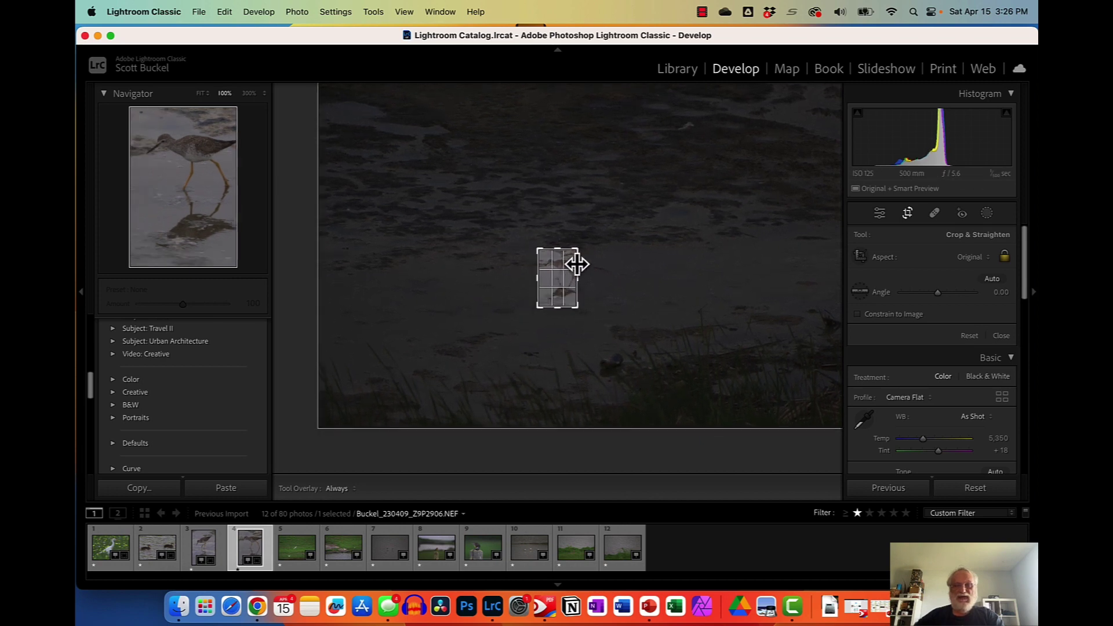
pyautogui.press('Return')
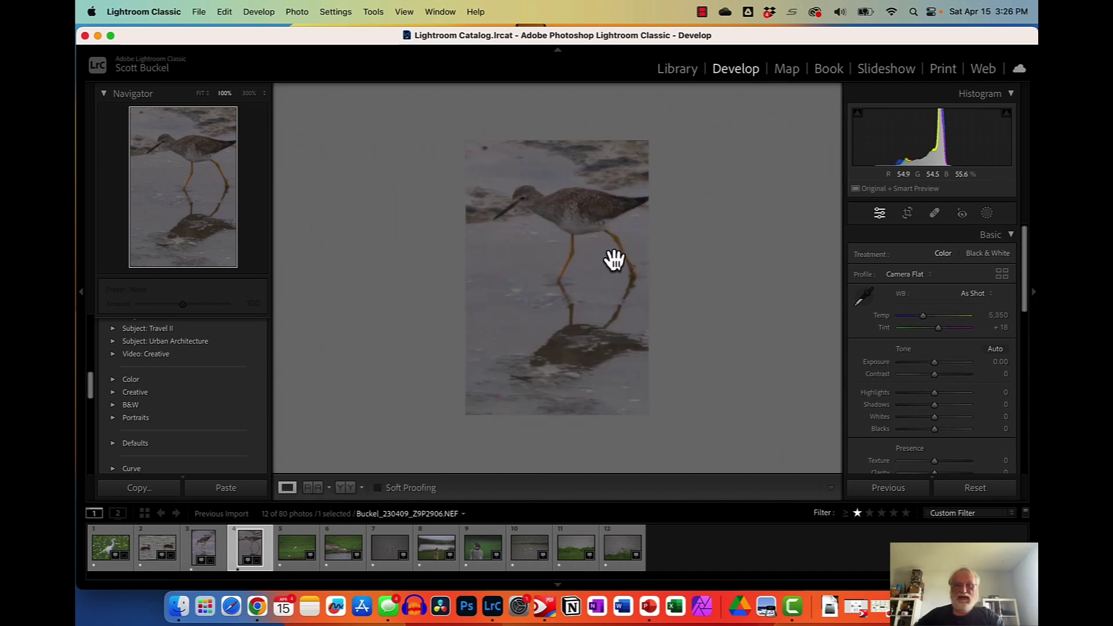
# Reopen the crop of Z9P2906, enlarge it slightly to give the bird's tail more room, and apply it
pyautogui.click(909, 214)
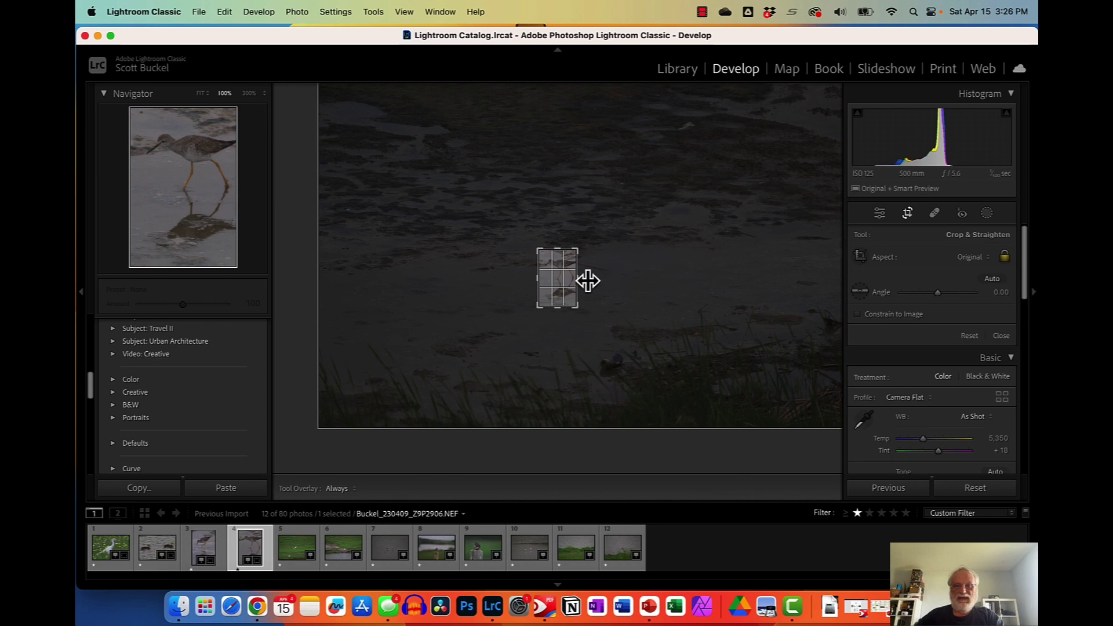
pyautogui.moveTo(578, 252); pyautogui.dragTo(579, 252)
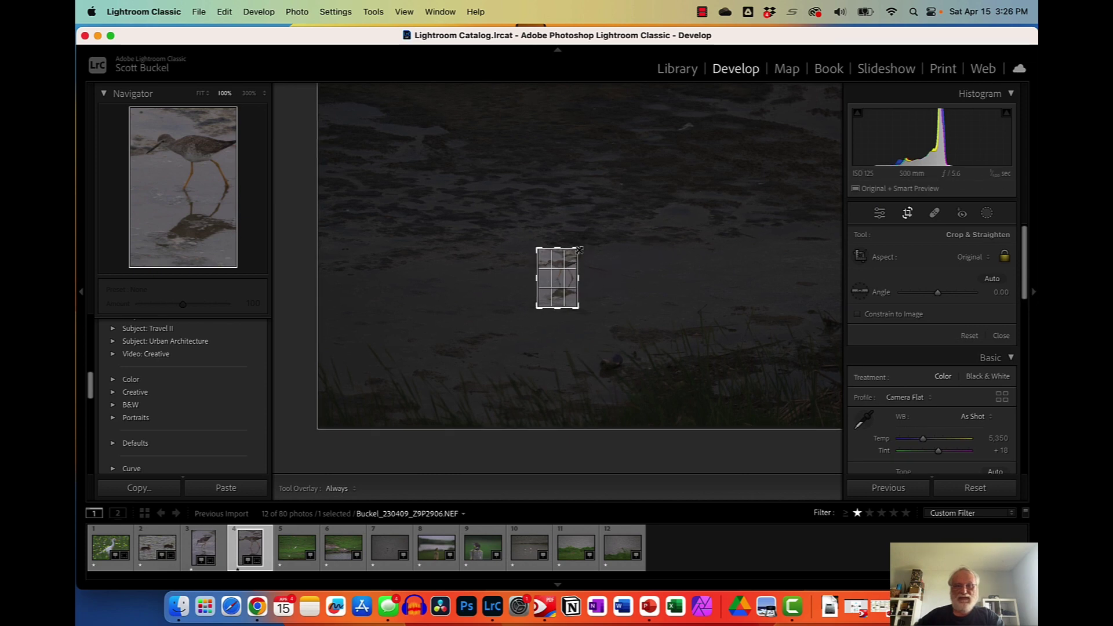
pyautogui.press('Return')
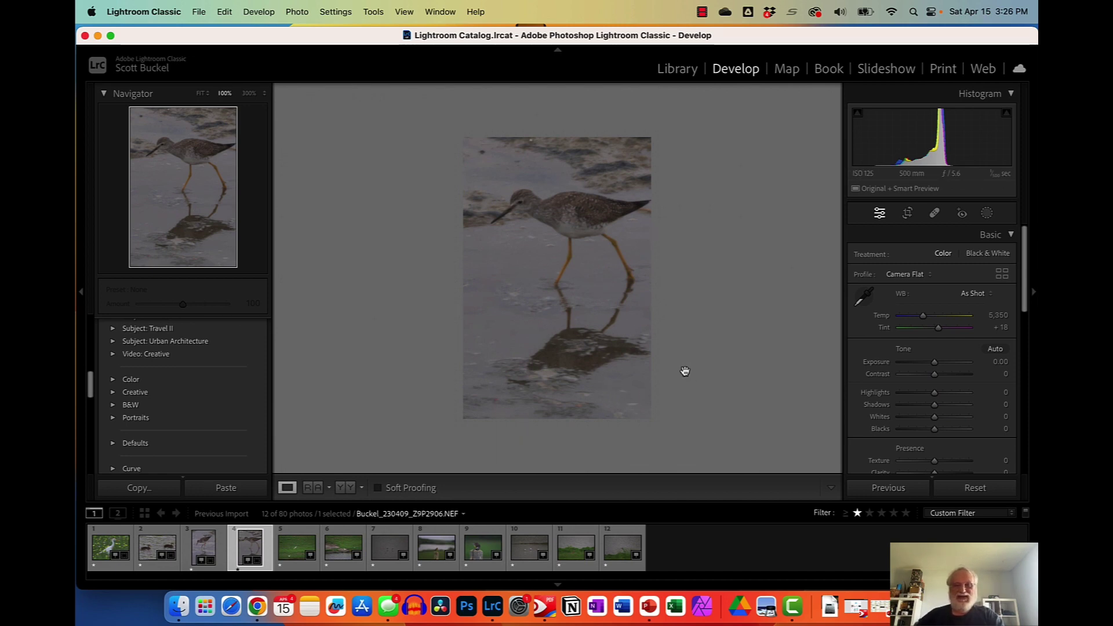
# Go to photo Z9P2914, crop it tightly around the upper flying egret at the original aspect ratio, and apply the crop
pyautogui.press('Right')
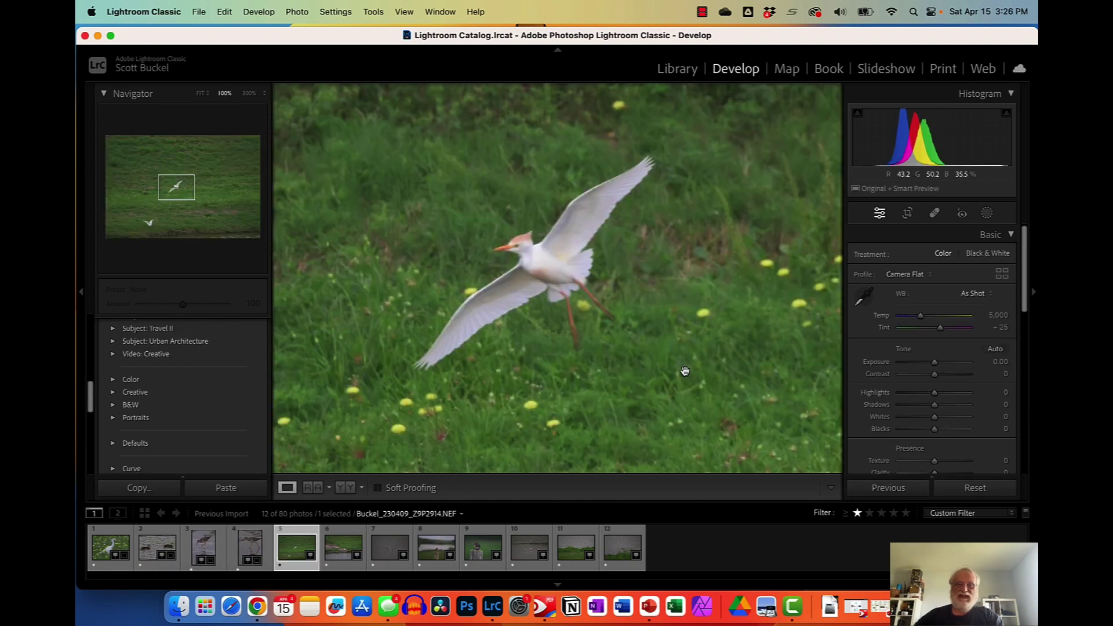
pyautogui.click(909, 213)
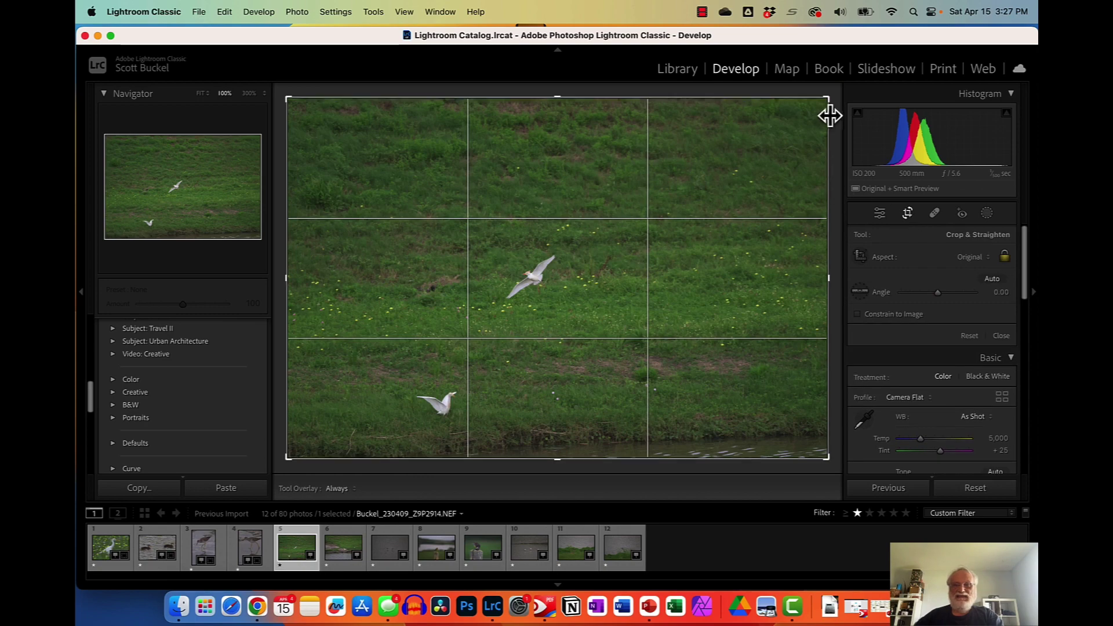
pyautogui.moveTo(827, 104); pyautogui.dragTo(721, 144)
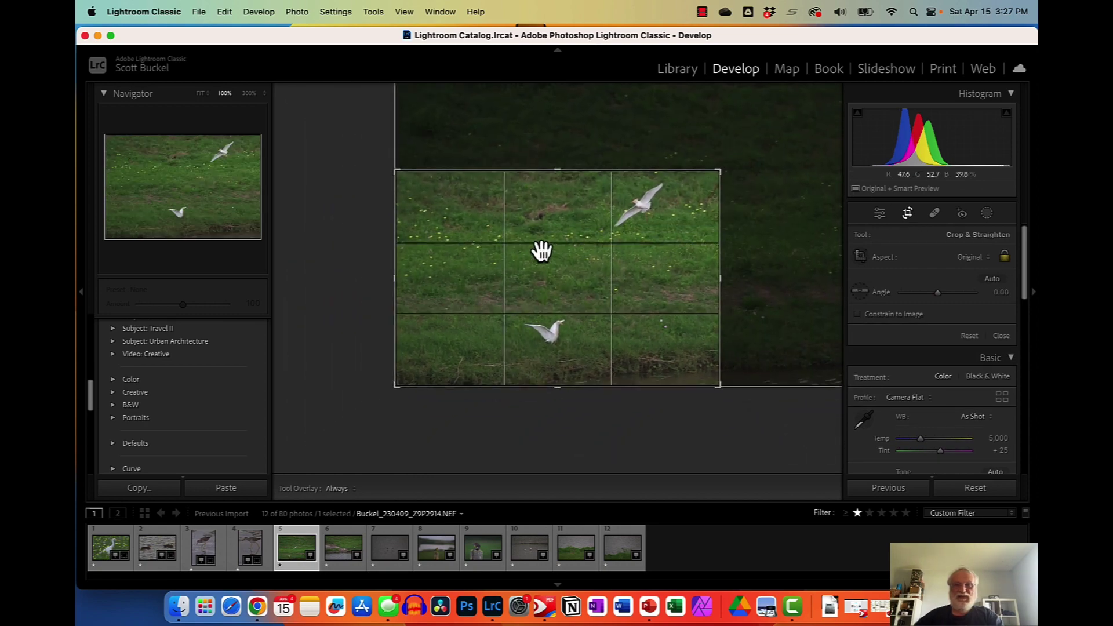
pyautogui.moveTo(398, 385); pyautogui.dragTo(429, 325)
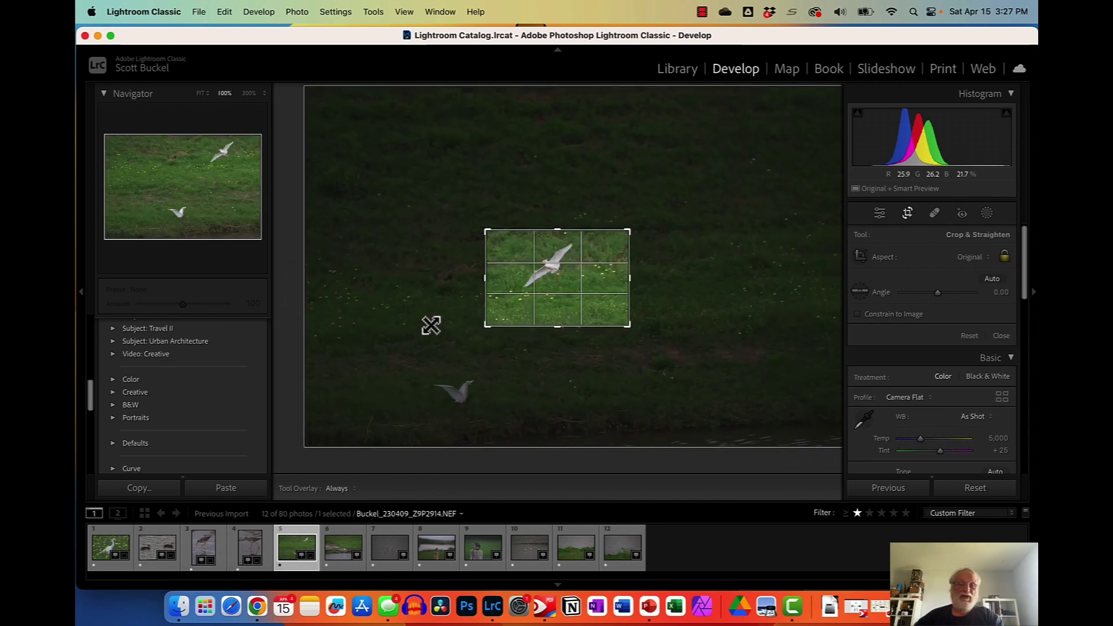
pyautogui.moveTo(630, 235); pyautogui.dragTo(617, 239)
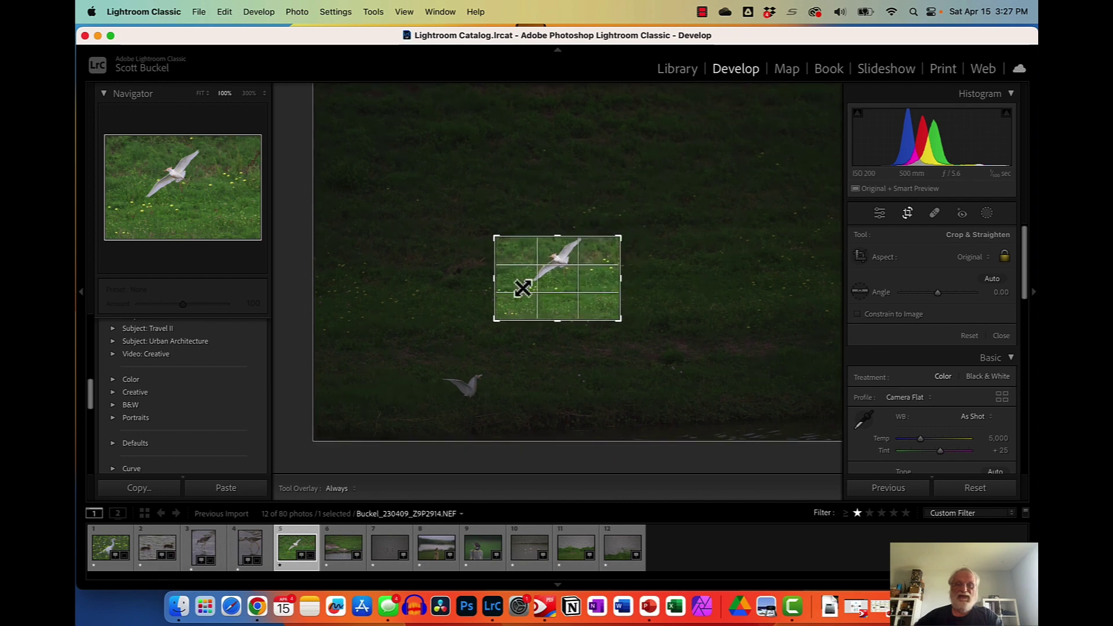
pyautogui.moveTo(497, 319); pyautogui.dragTo(499, 310)
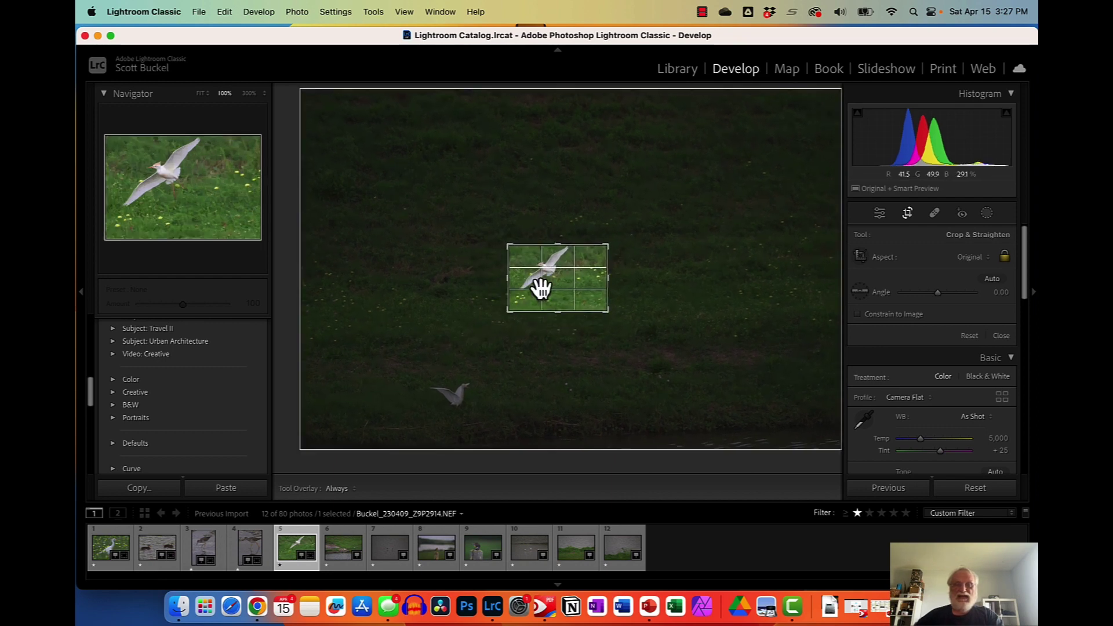
pyautogui.moveTo(570, 287); pyautogui.dragTo(576, 290)
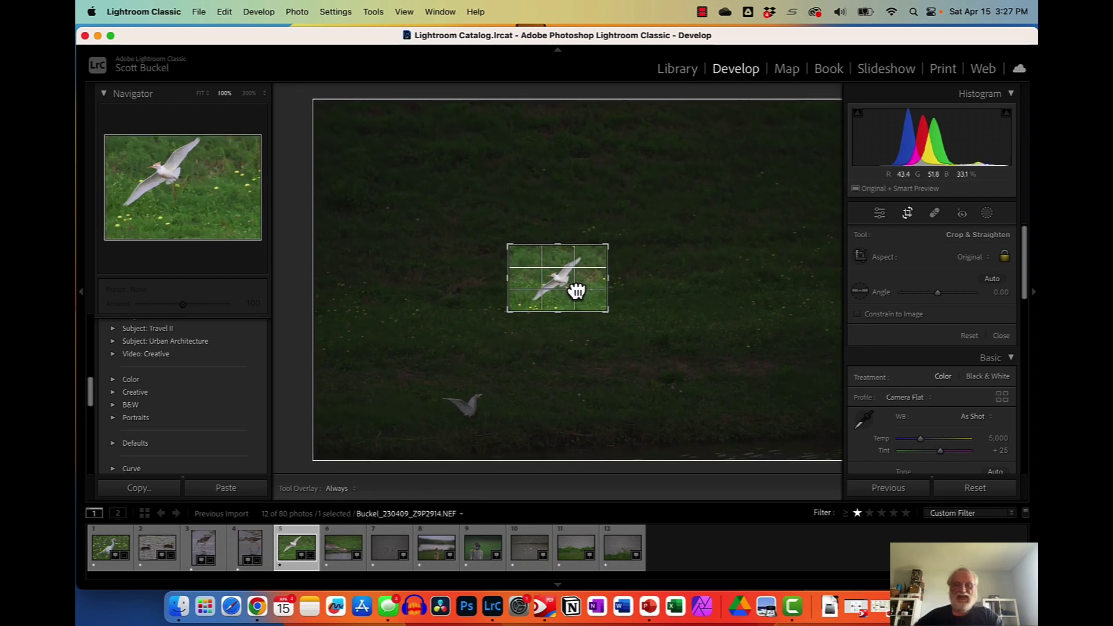
pyautogui.moveTo(508, 312); pyautogui.dragTo(511, 310)
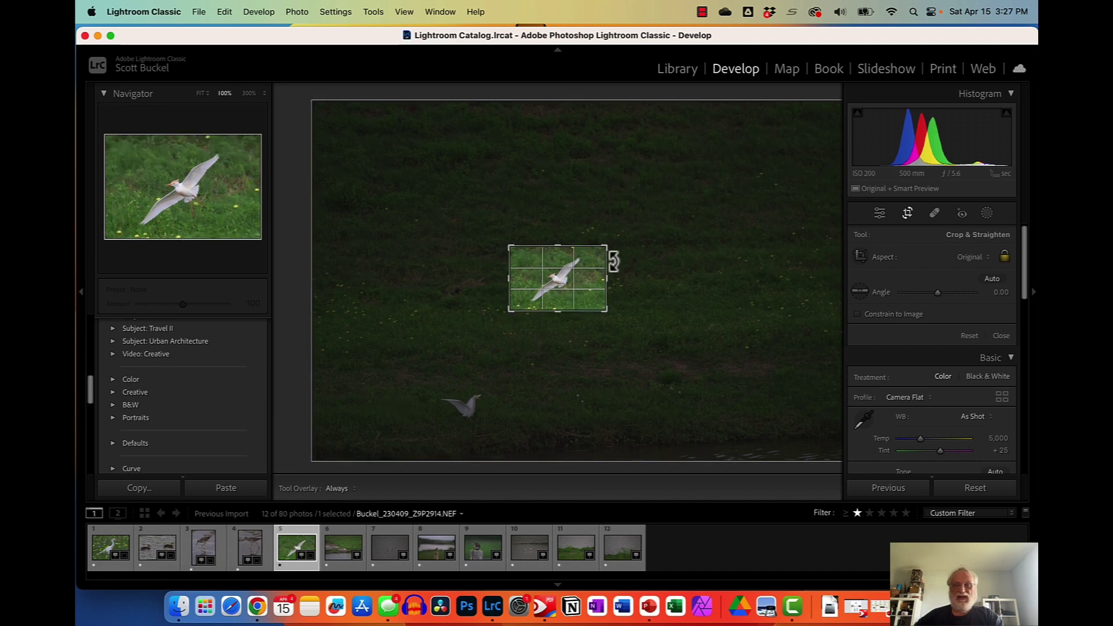
pyautogui.moveTo(607, 250); pyautogui.dragTo(601, 251)
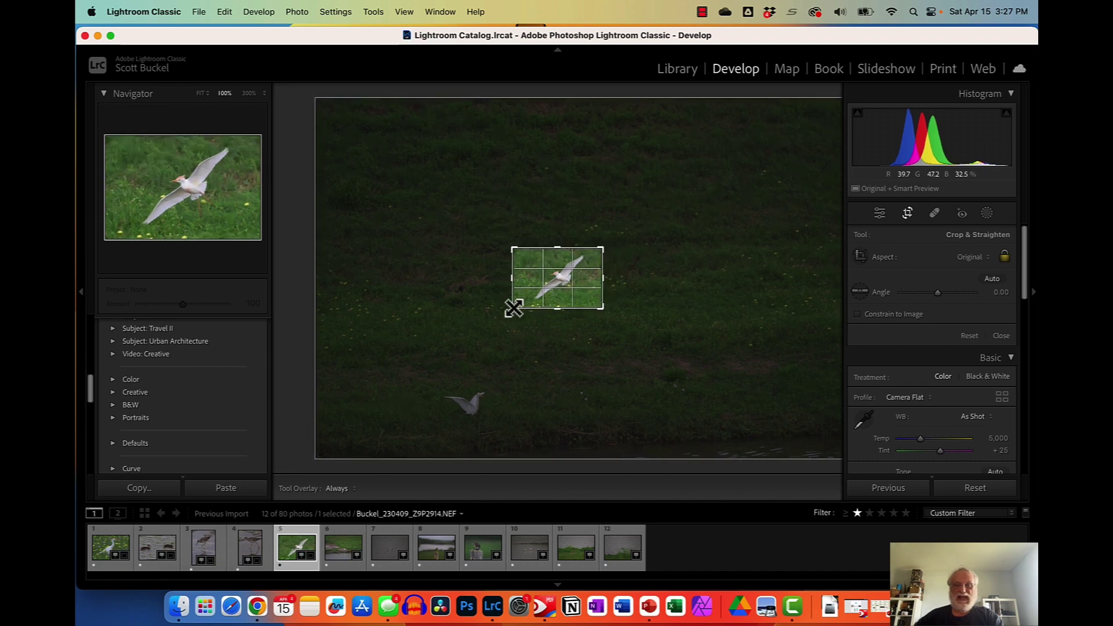
pyautogui.moveTo(512, 306); pyautogui.dragTo(515, 307)
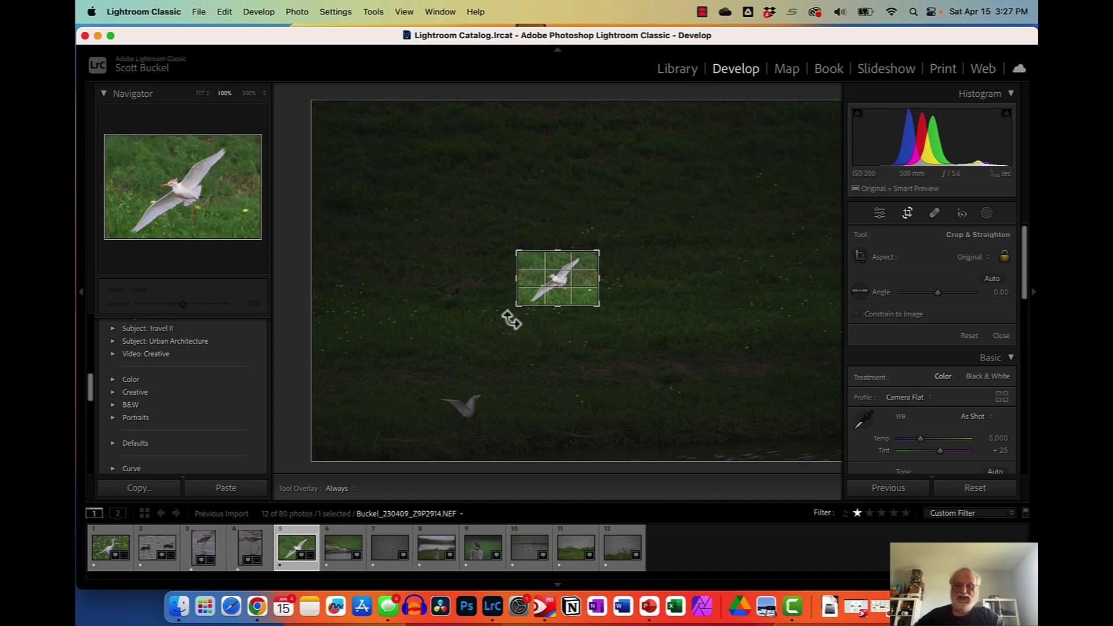
pyautogui.press('Return')
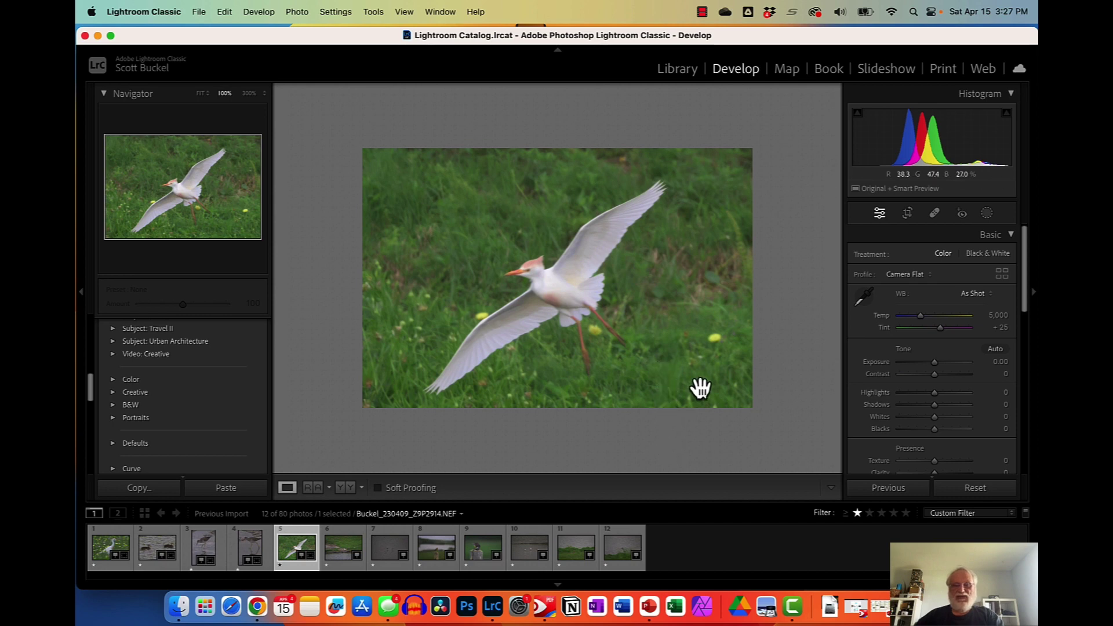
# Go to photo Z9P2920, crop it tightly around the white bird with raised wings at the original aspect ratio, and apply the crop
pyautogui.click(344, 565)
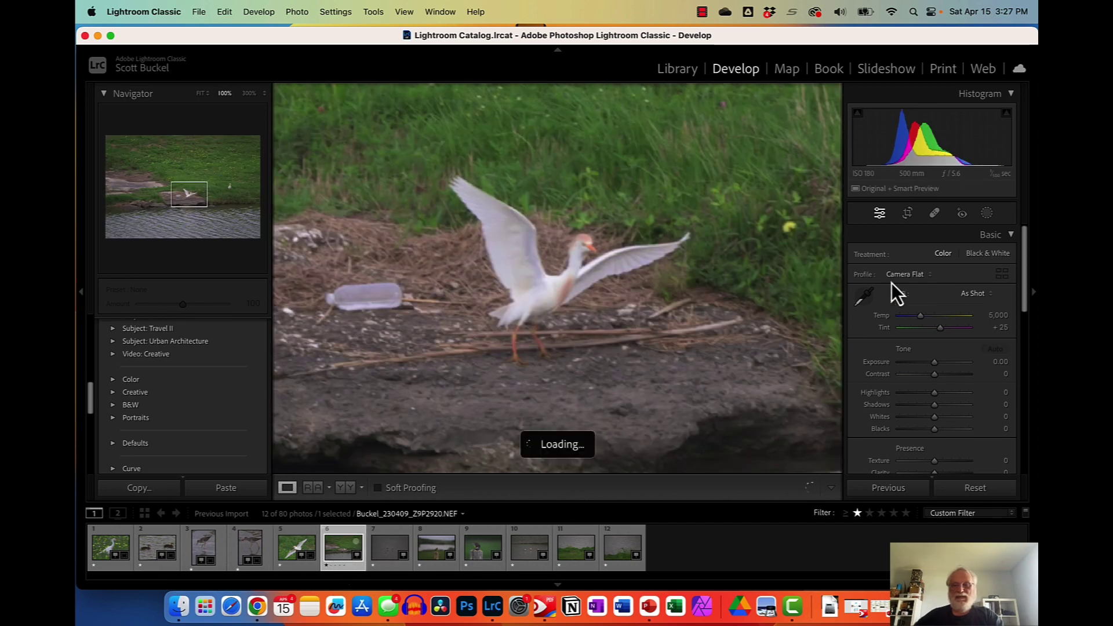
pyautogui.click(908, 220)
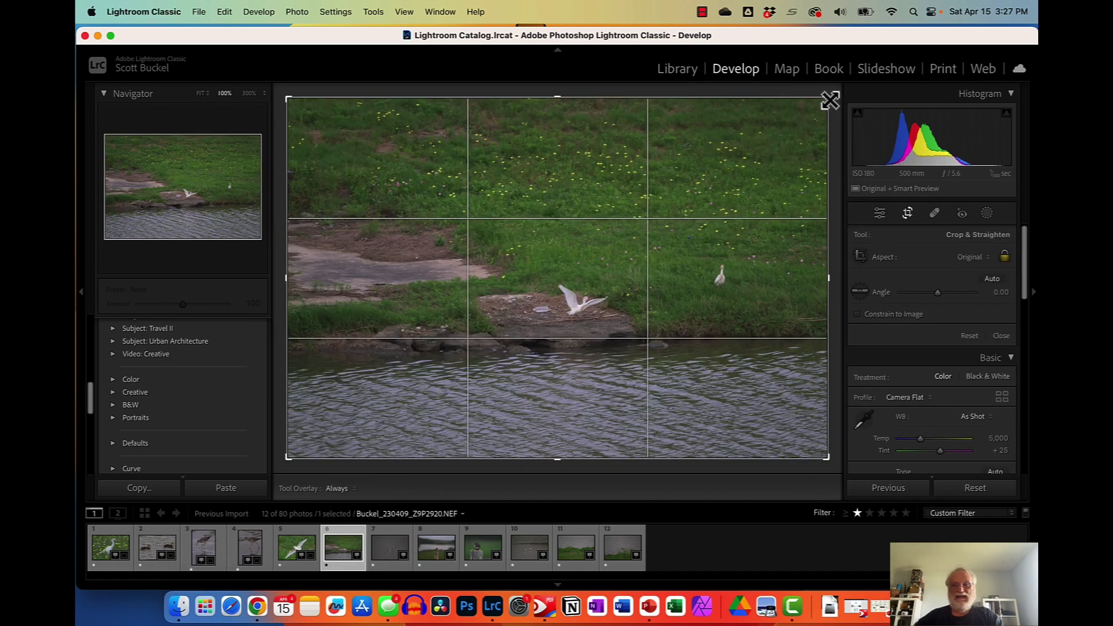
pyautogui.moveTo(830, 99); pyautogui.dragTo(730, 164)
pyautogui.moveTo(384, 397); pyautogui.dragTo(548, 253)
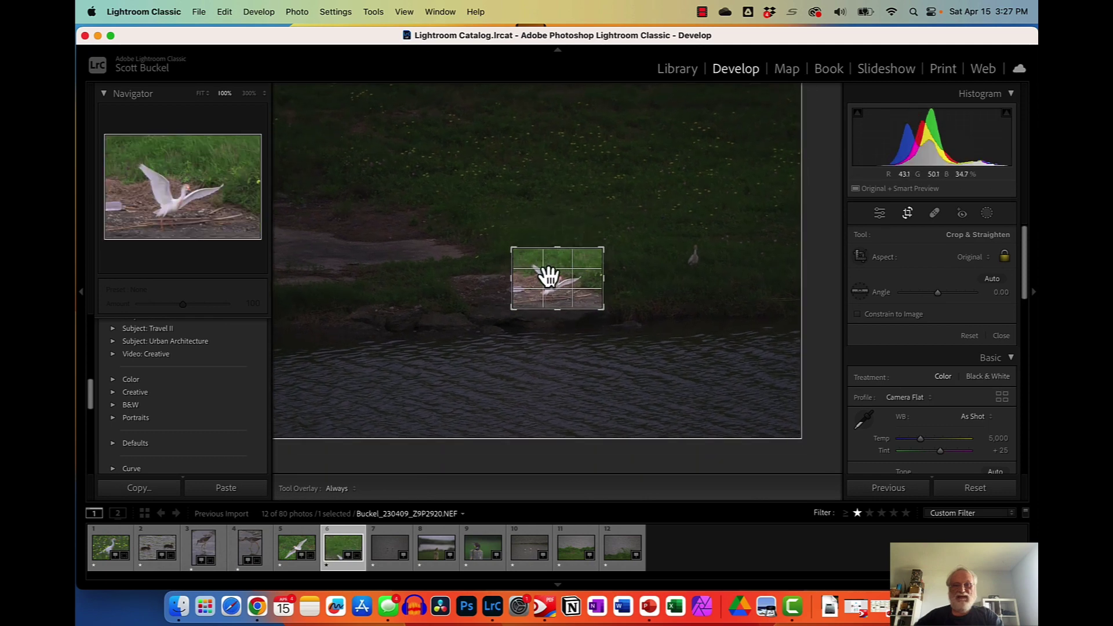
pyautogui.moveTo(513, 314); pyautogui.dragTo(579, 281)
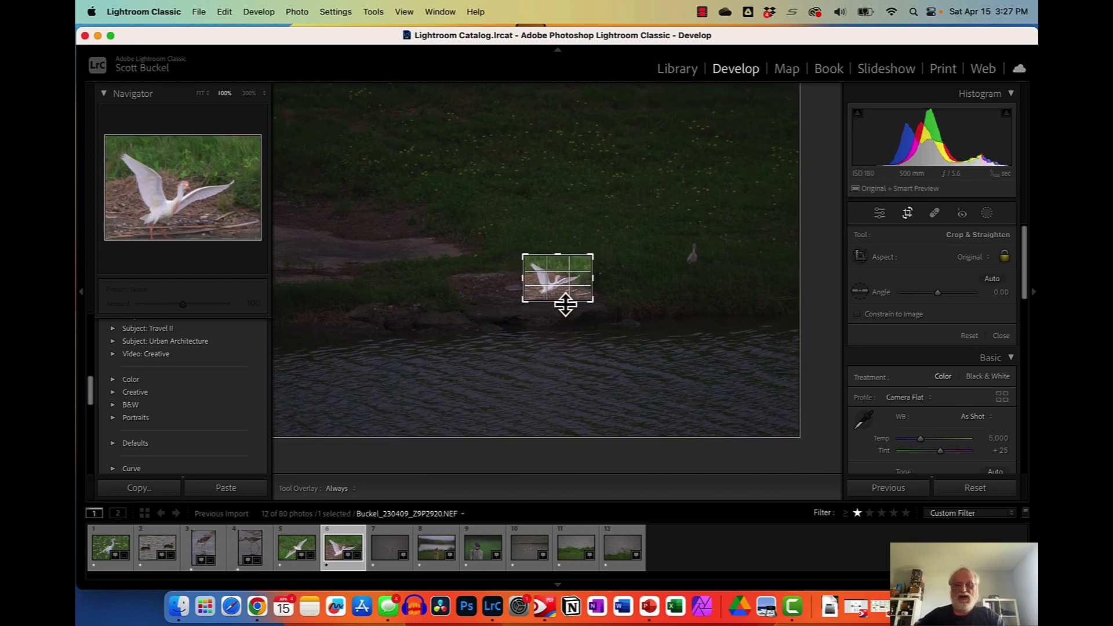
pyautogui.press('Return')
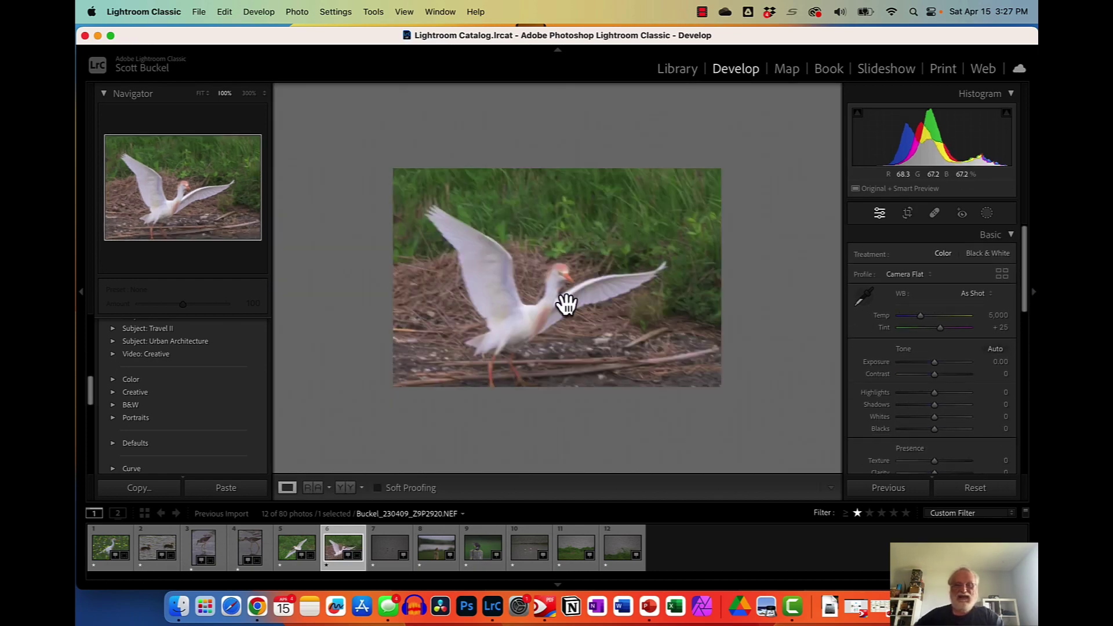
# Reopen the crop of Z9P2920, shift the frame down to include more ground below the bird's feet, and apply it
pyautogui.click(906, 215)
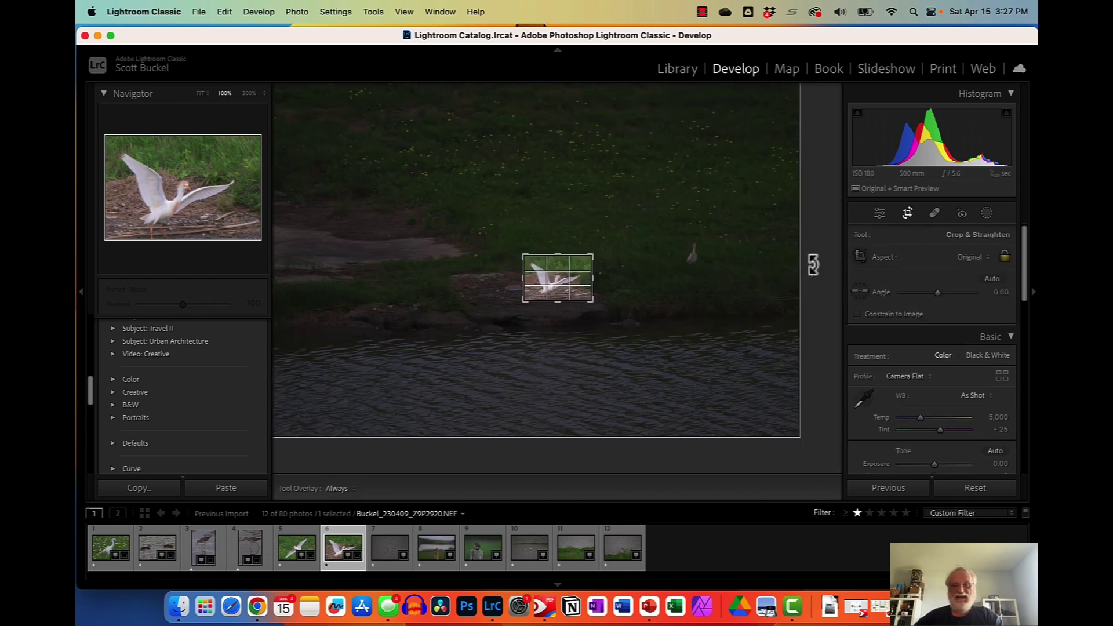
pyautogui.moveTo(569, 288); pyautogui.dragTo(561, 290)
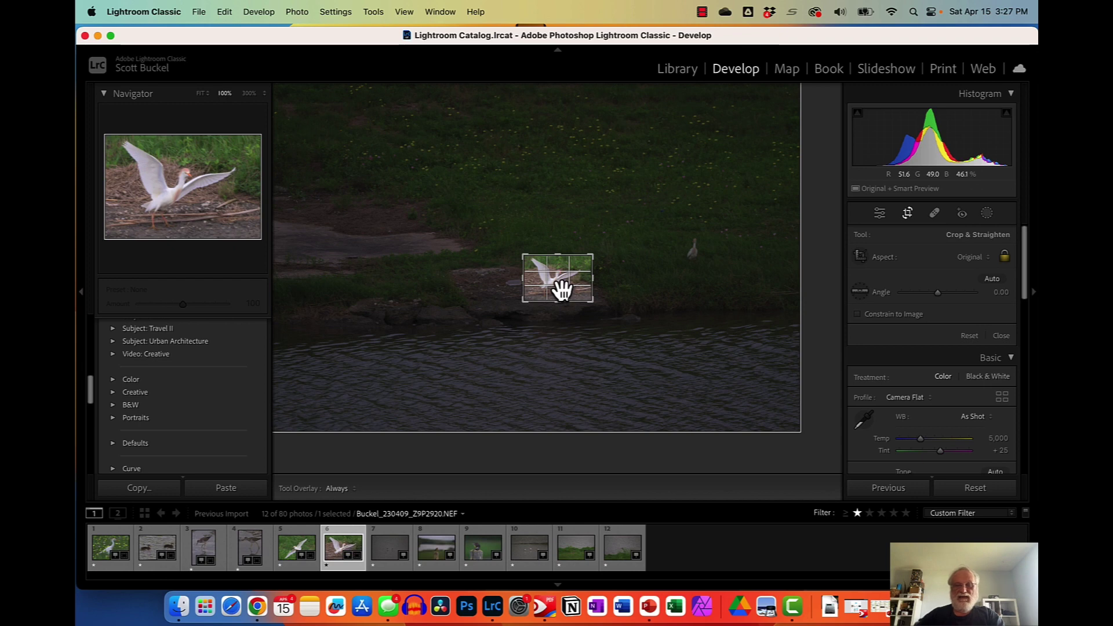
pyautogui.press('Return')
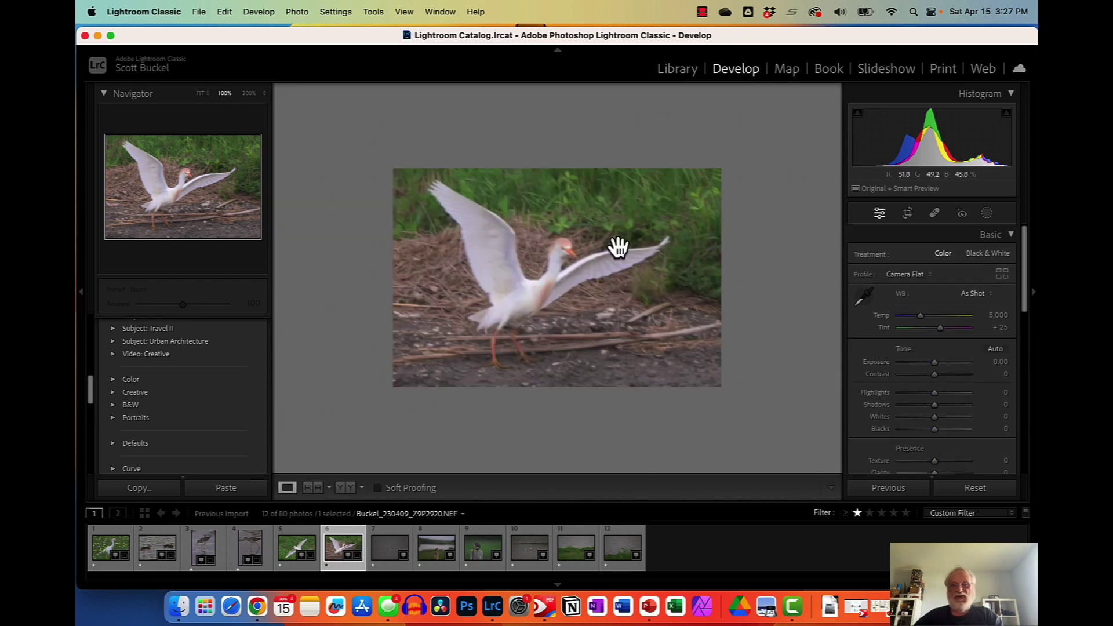
# Reset the crop of Z9P2920, crop it again around the bird's raised wings and feet at the original aspect ratio, and apply it
pyautogui.click(908, 215)
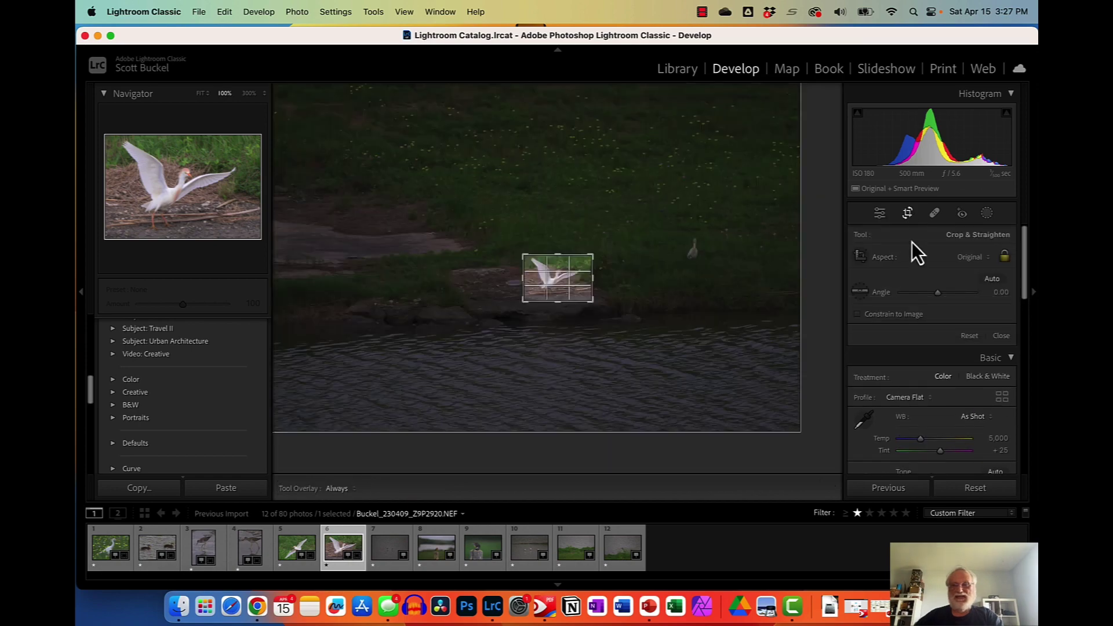
pyautogui.click(967, 340)
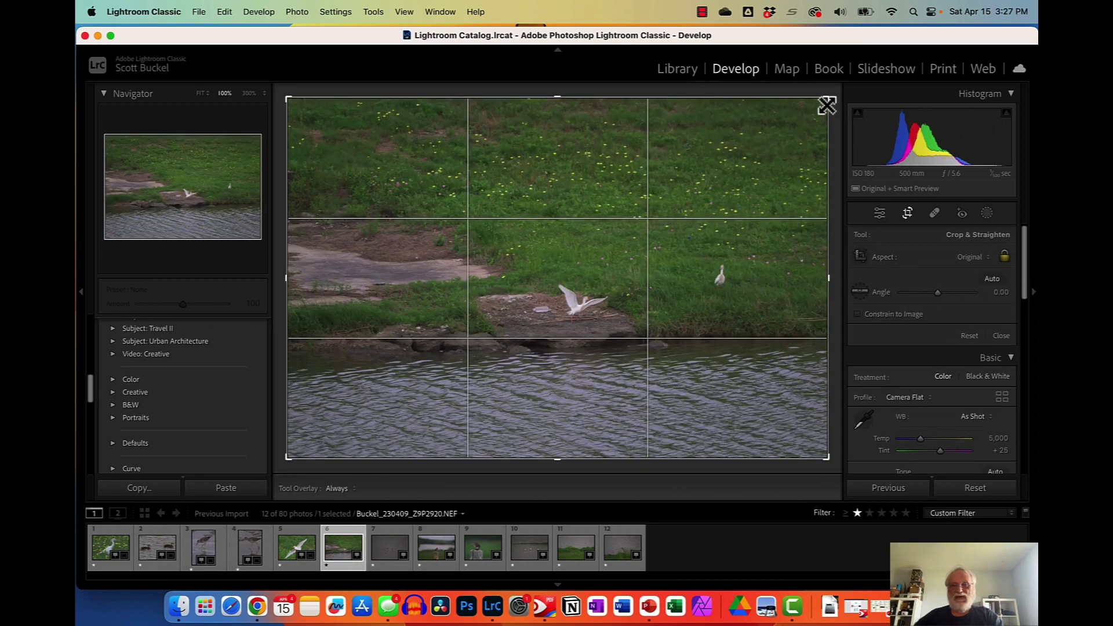
pyautogui.moveTo(827, 105); pyautogui.dragTo(730, 167)
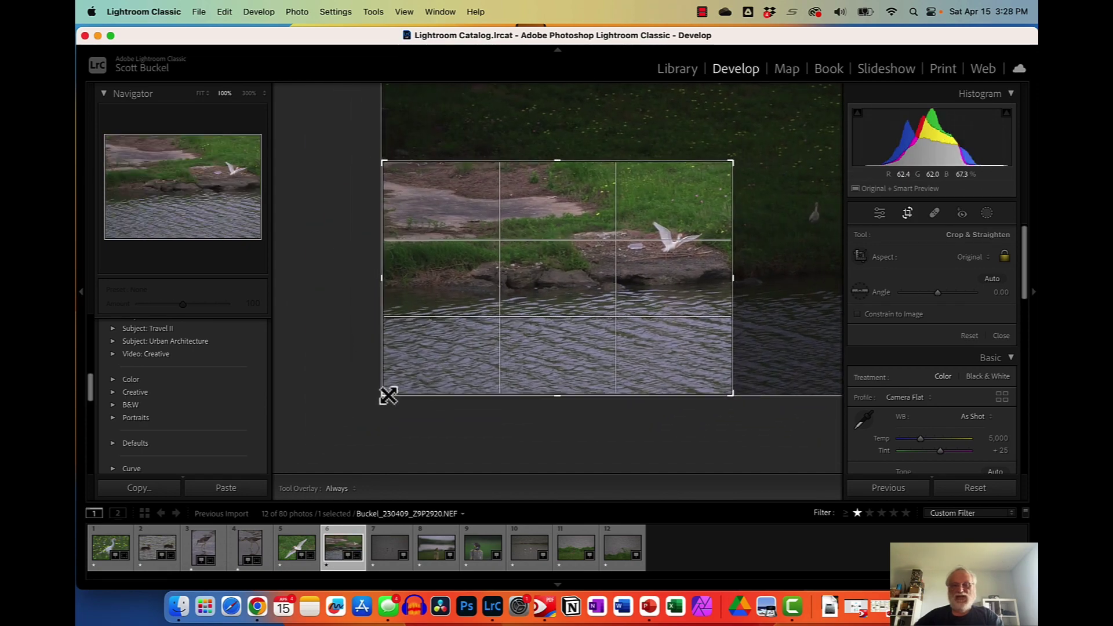
pyautogui.moveTo(388, 392); pyautogui.dragTo(597, 251)
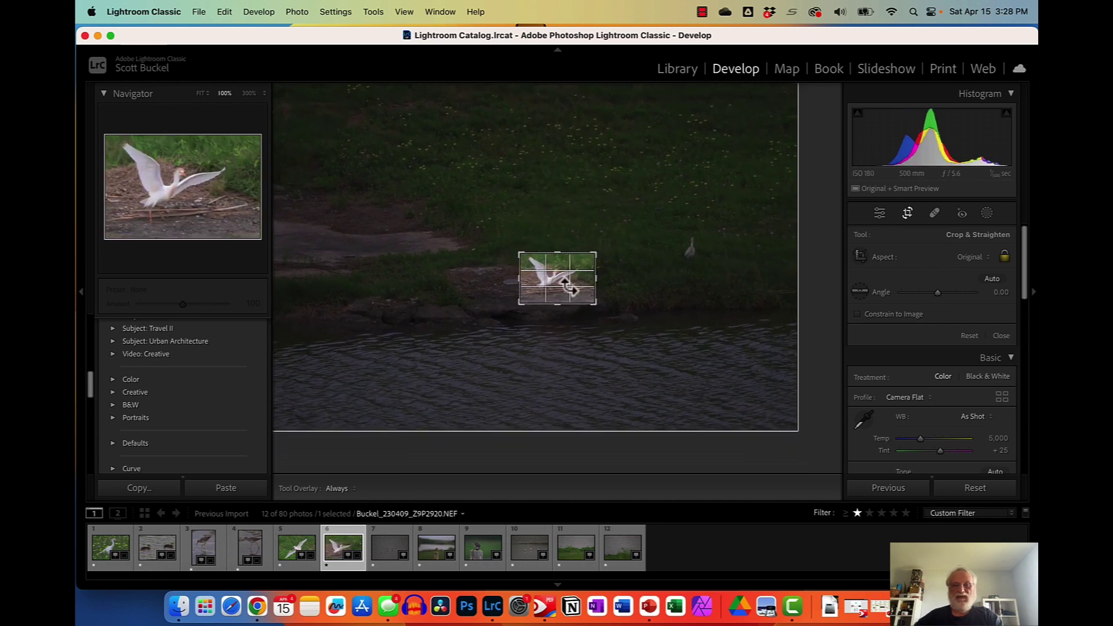
pyautogui.moveTo(526, 311); pyautogui.dragTo(524, 303)
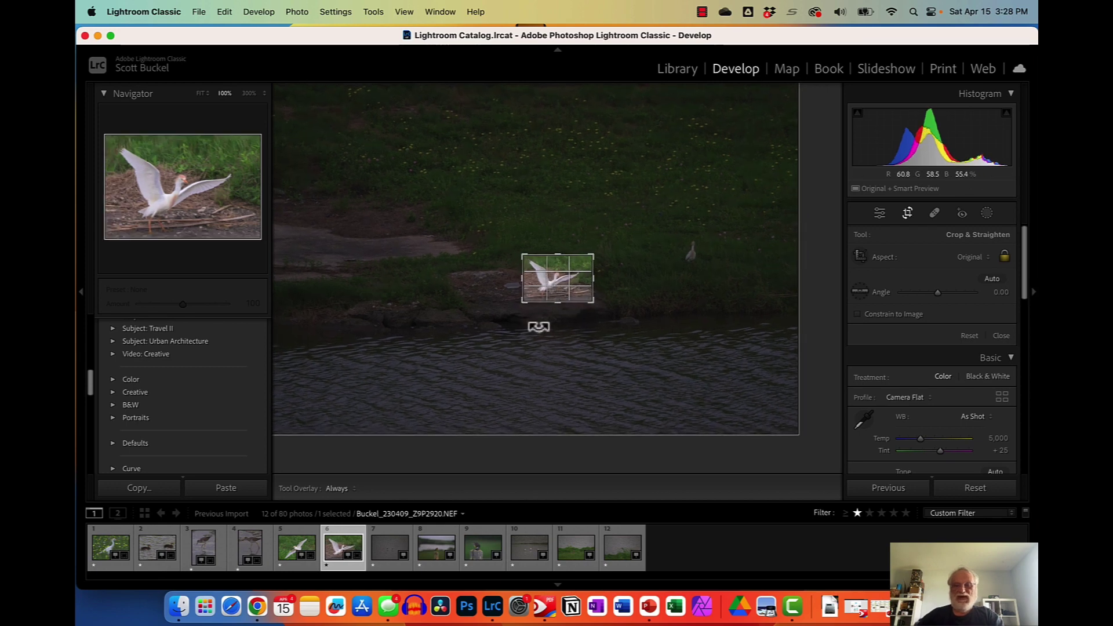
pyautogui.press('Return')
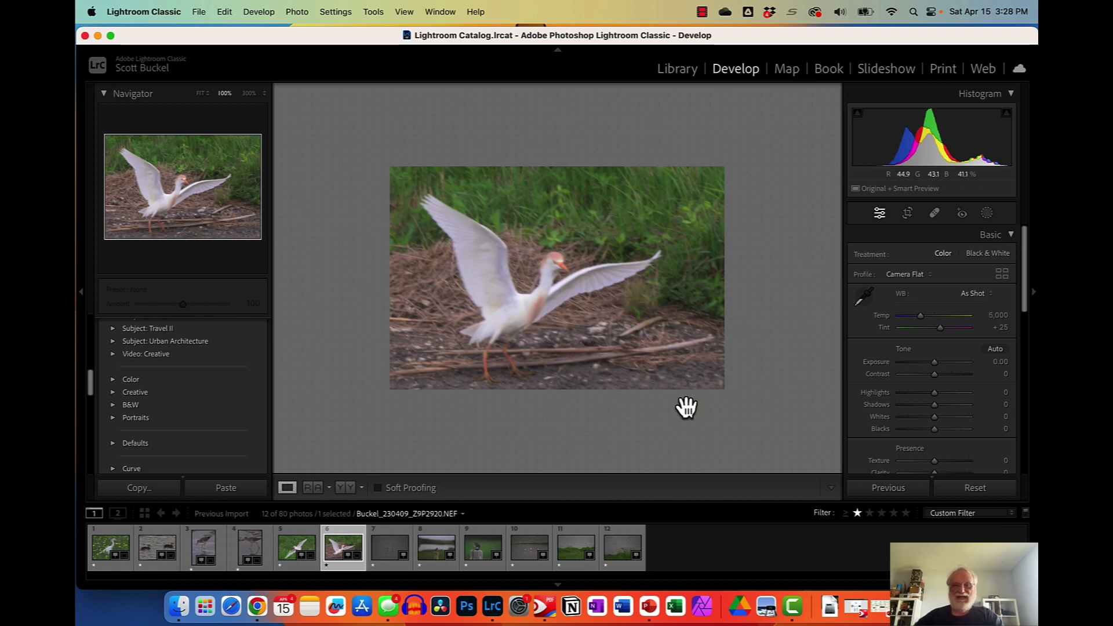
# Go to photo Z9P2923, crop it closely around the two black-and-white wading birds at the original aspect ratio, and apply the crop
pyautogui.press('Right')
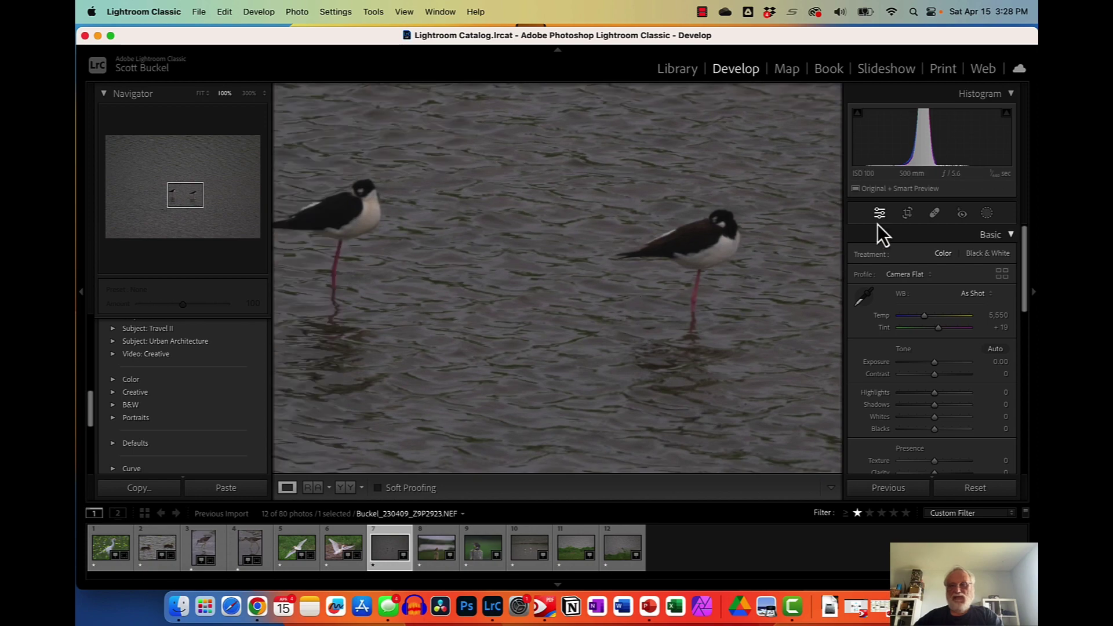
pyautogui.click(913, 214)
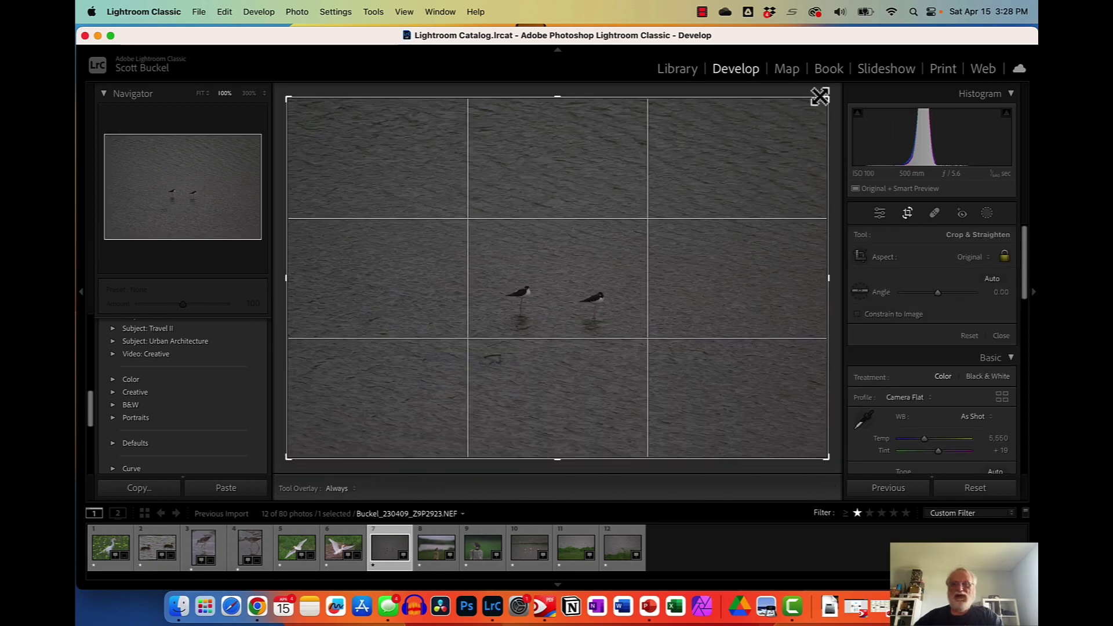
pyautogui.moveTo(830, 104); pyautogui.dragTo(720, 170)
pyautogui.moveTo(397, 385); pyautogui.dragTo(554, 281)
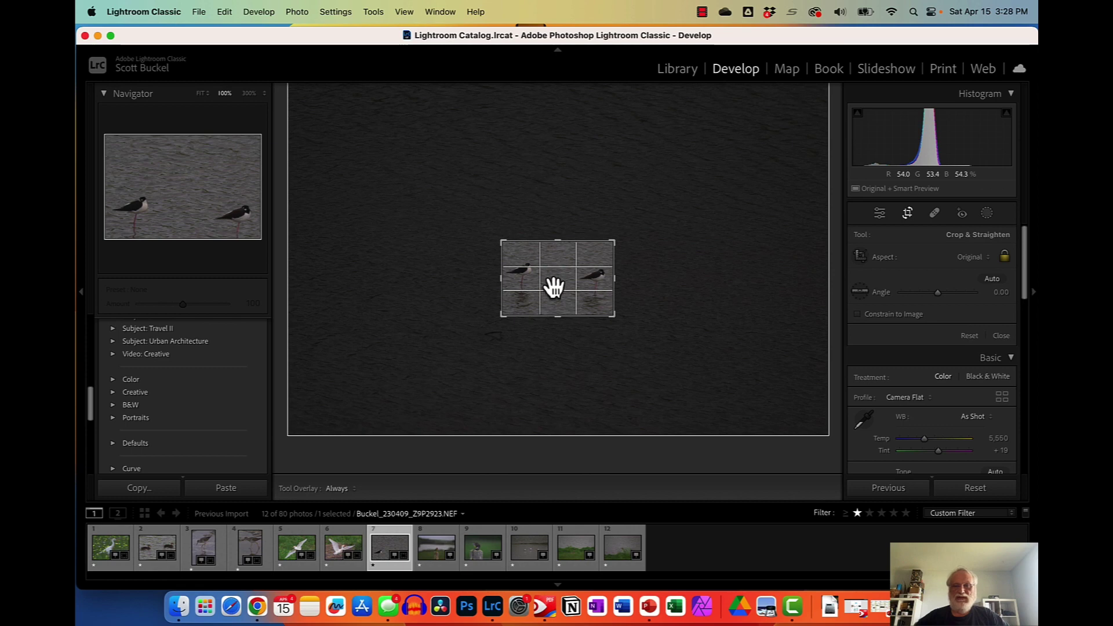
pyautogui.press('Return')
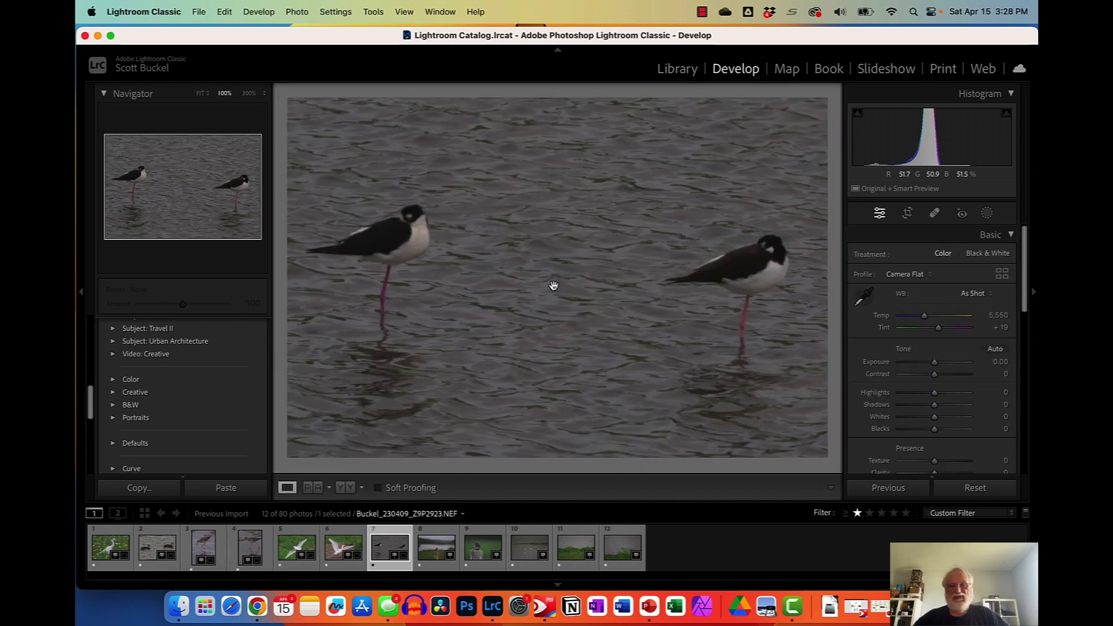
# Go to photo Z9P2930, crop it tightly around the yellow-breasted bird and the top of its post, and apply the crop
pyautogui.press('Right')
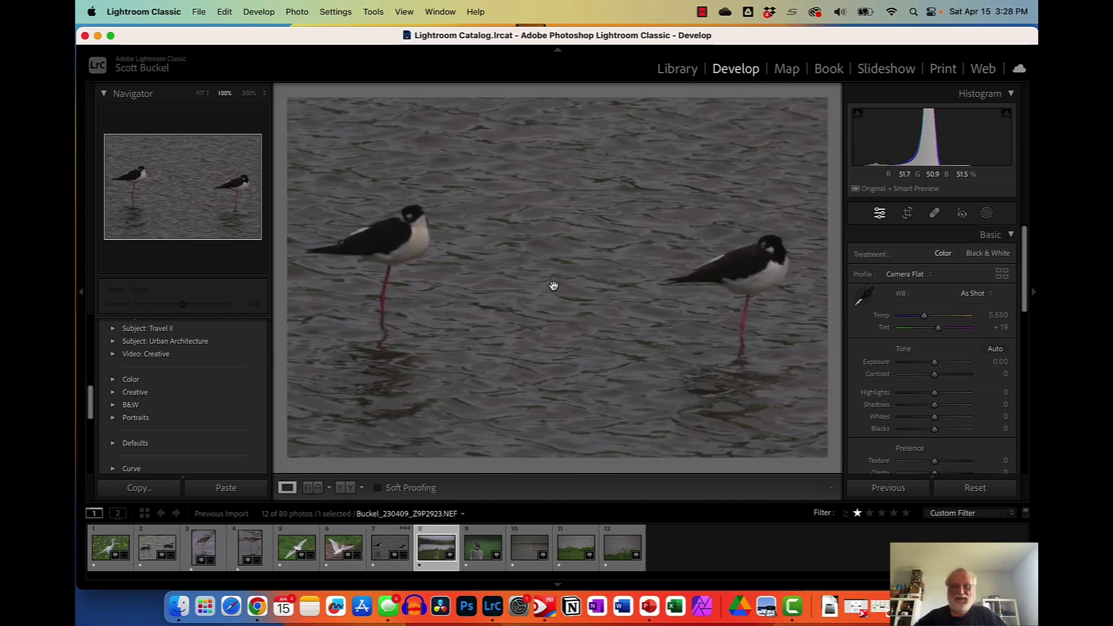
pyautogui.click(910, 217)
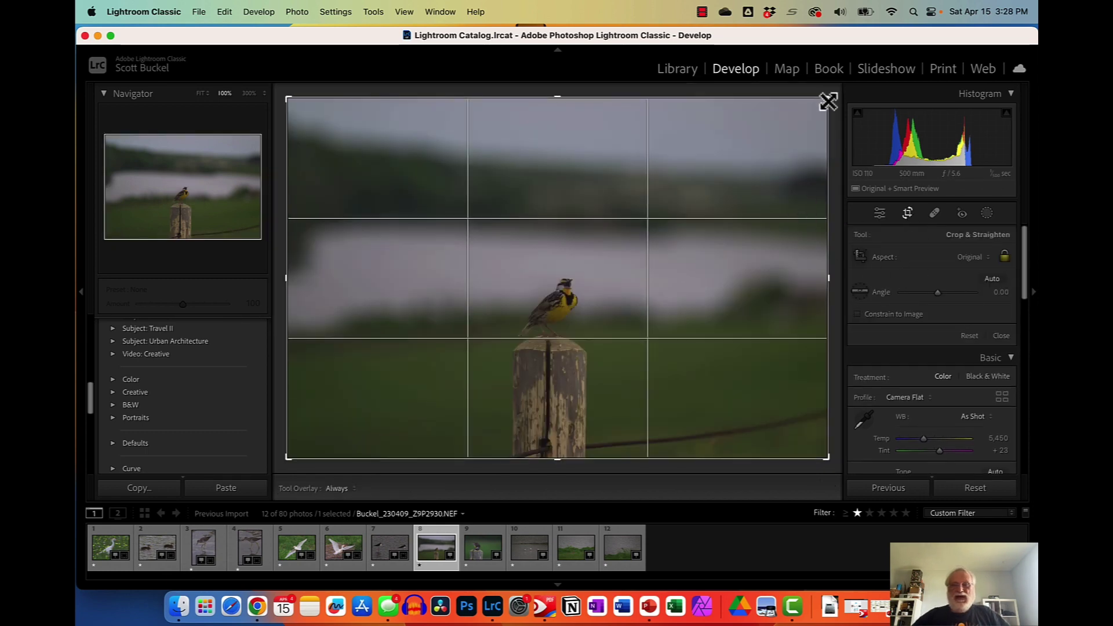
pyautogui.moveTo(828, 101); pyautogui.dragTo(745, 174)
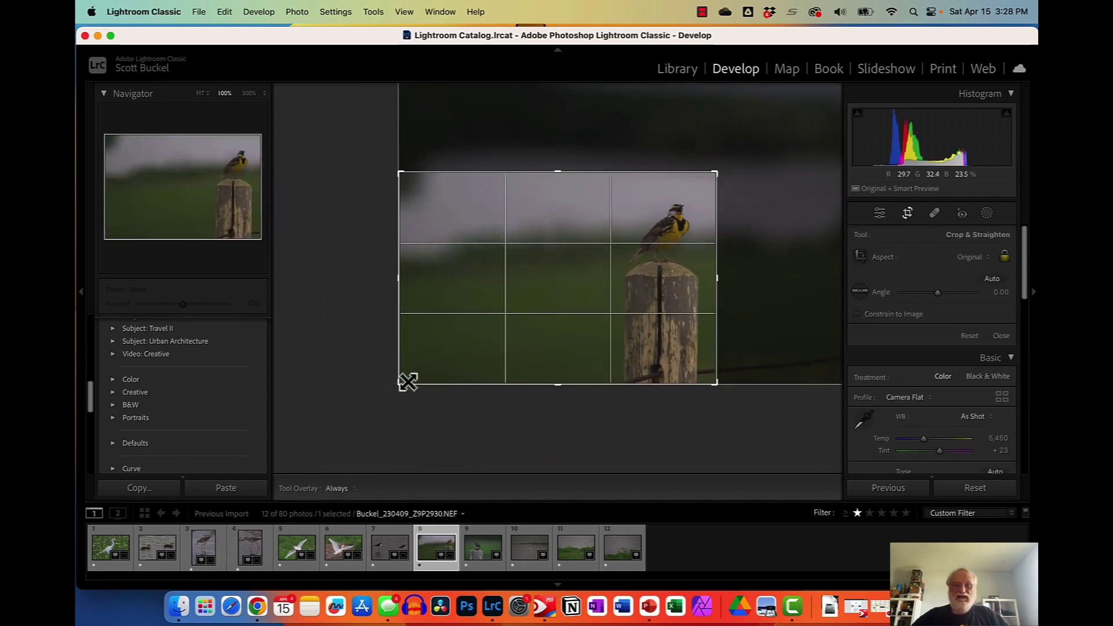
pyautogui.moveTo(407, 381); pyautogui.dragTo(509, 323)
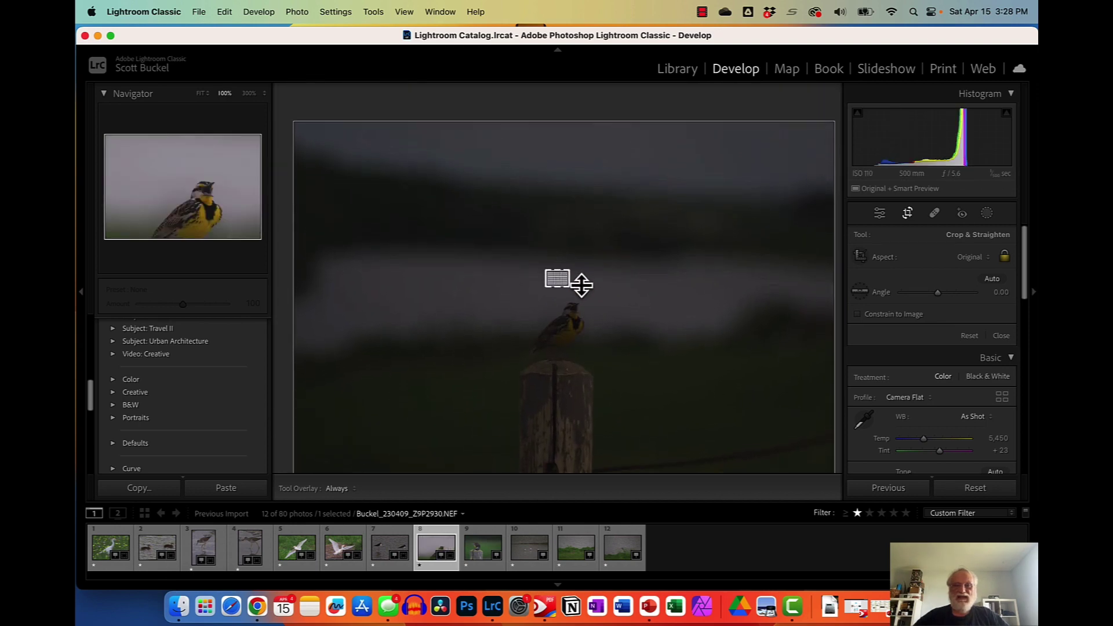
pyautogui.moveTo(581, 284)
pyautogui.mouseDown()
pyautogui.moveTo(569, 300)
pyautogui.moveTo(566, 256)
pyautogui.moveTo(556, 265)
pyautogui.moveTo(609, 241)
pyautogui.moveTo(584, 269)
pyautogui.mouseUp()
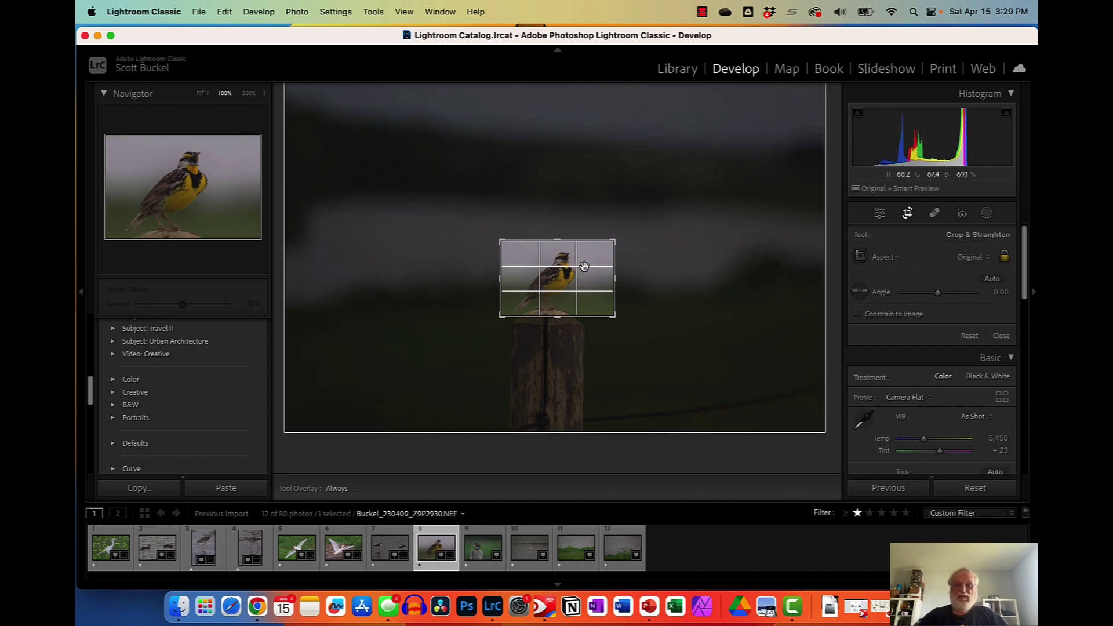
pyautogui.press('Return')
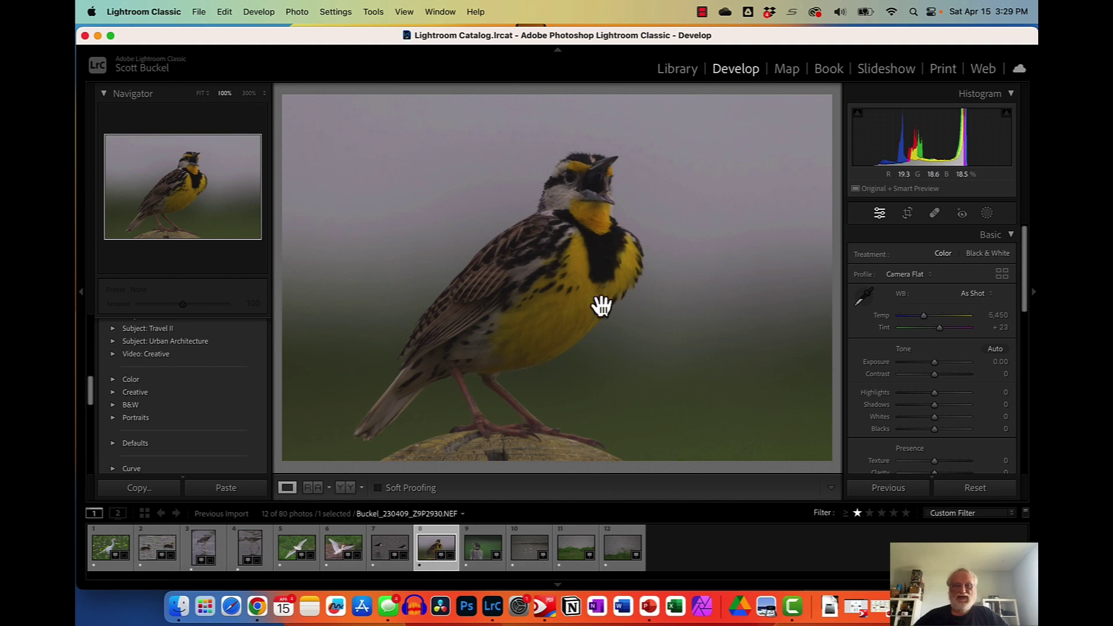
# Go to photo Z9P2957, crop it tightly around the bent-over bird and the top of its post at the original aspect ratio, and apply the crop
pyautogui.click(485, 565)
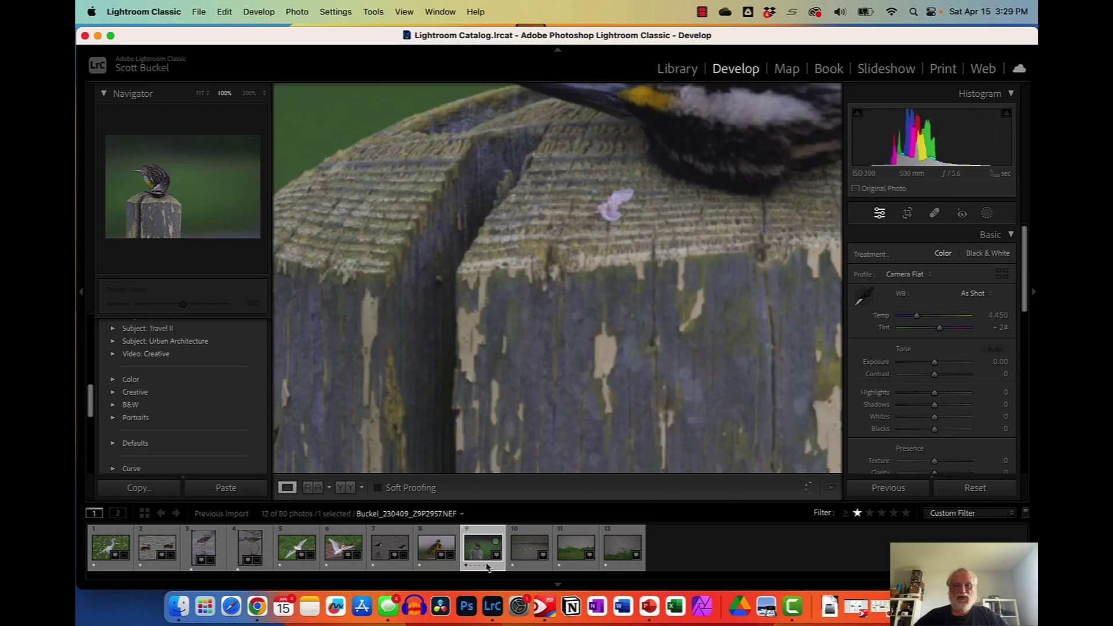
pyautogui.moveTo(679, 229); pyautogui.dragTo(591, 384)
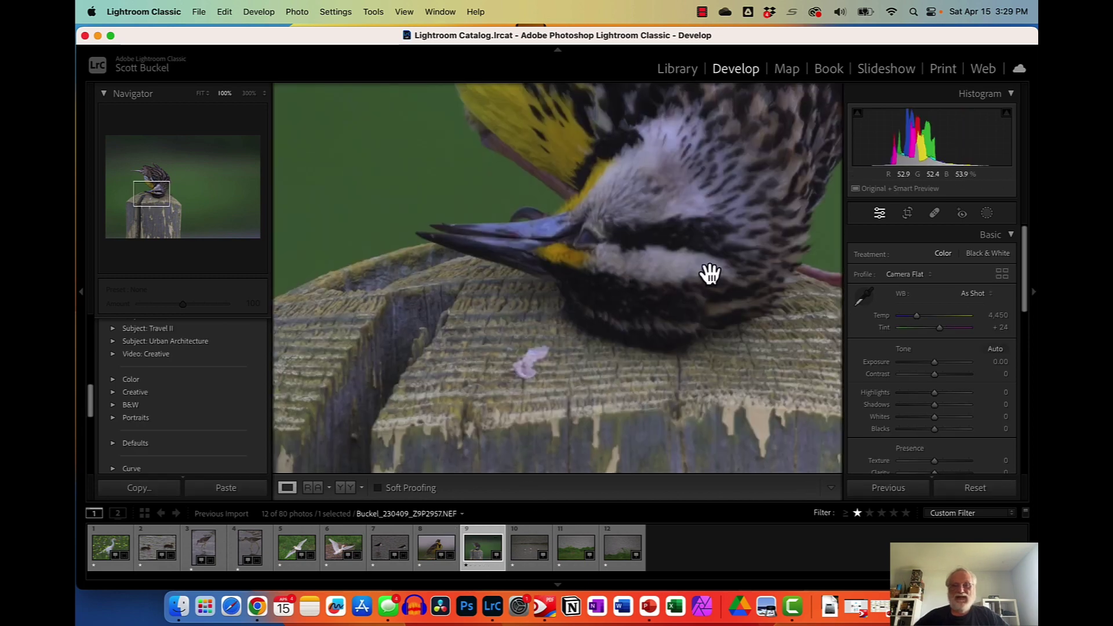
pyautogui.click(908, 213)
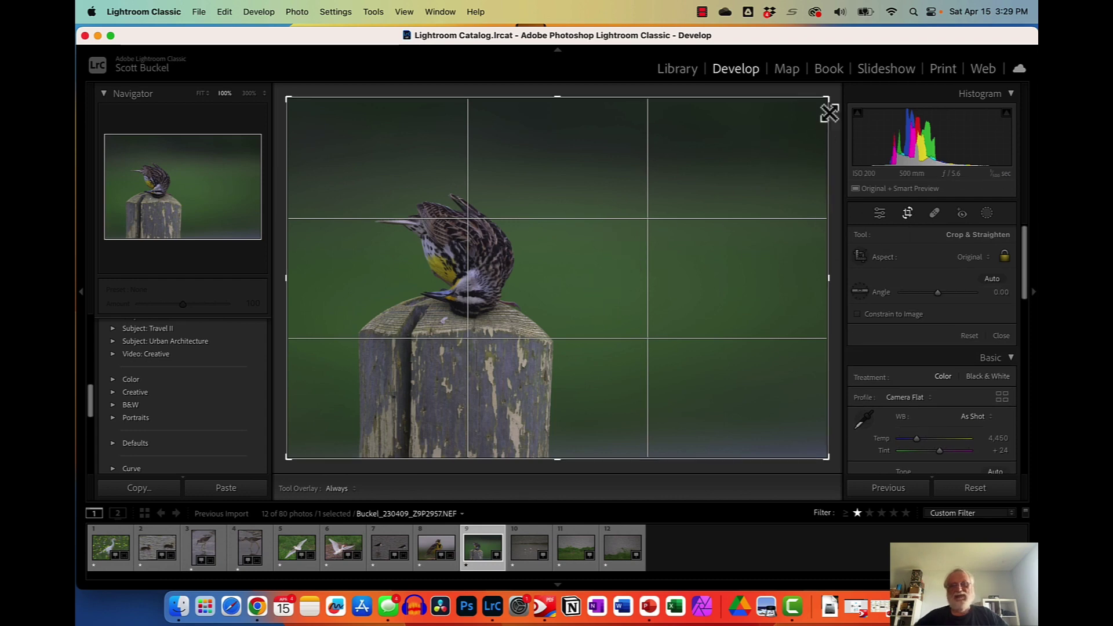
pyautogui.moveTo(827, 99); pyautogui.dragTo(761, 140)
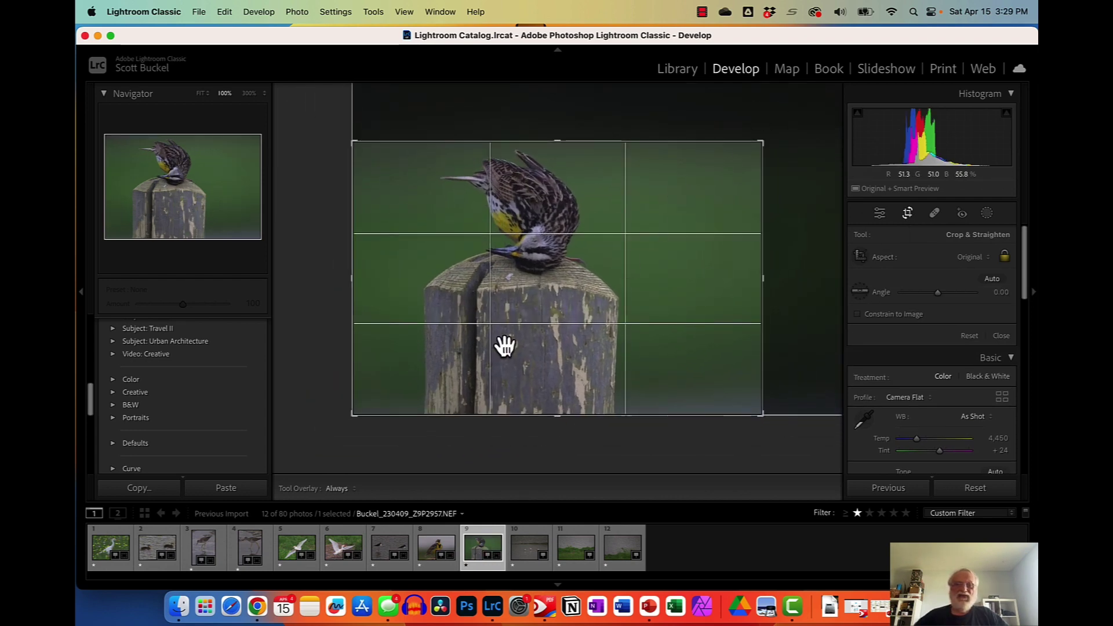
pyautogui.moveTo(359, 413); pyautogui.dragTo(384, 374)
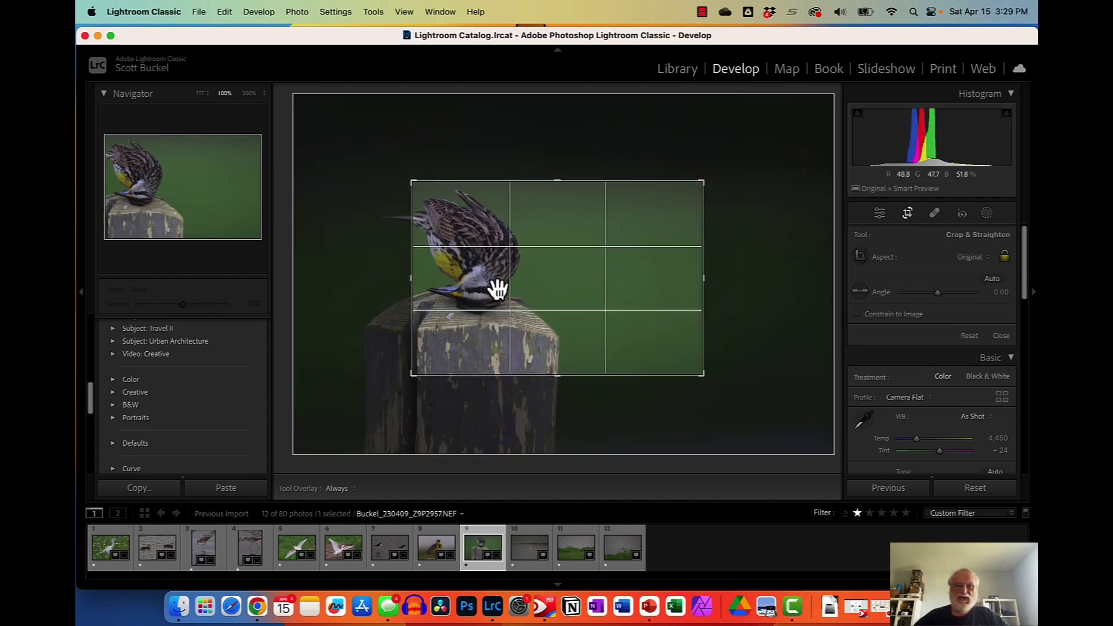
pyautogui.moveTo(502, 270); pyautogui.dragTo(564, 268)
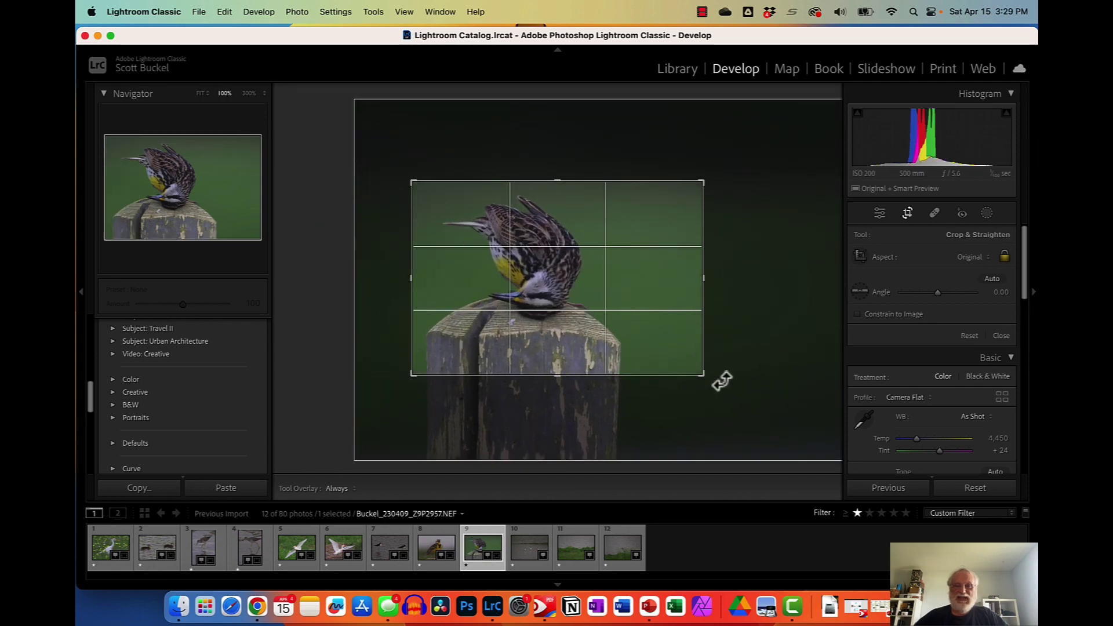
pyautogui.moveTo(704, 378); pyautogui.dragTo(673, 355)
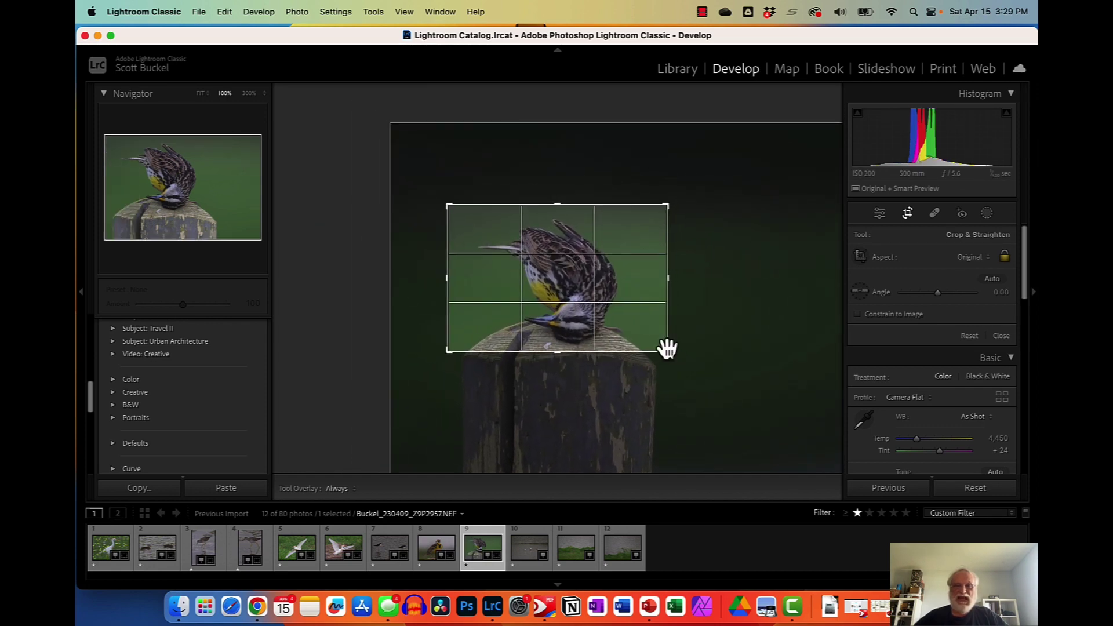
pyautogui.moveTo(450, 212); pyautogui.dragTo(453, 209)
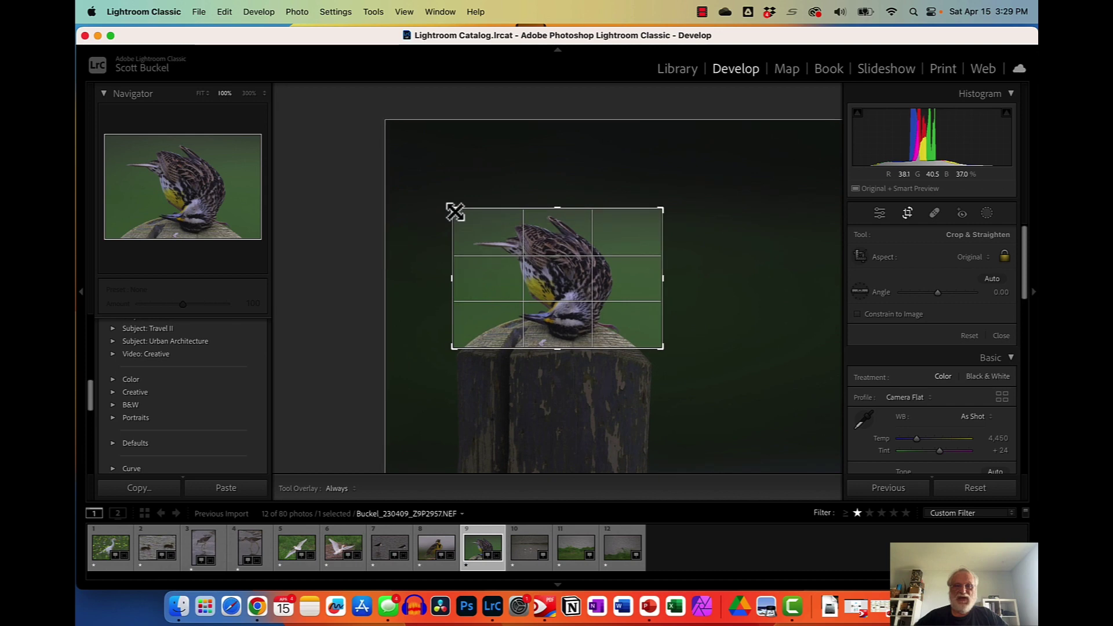
pyautogui.moveTo(561, 274); pyautogui.dragTo(561, 279)
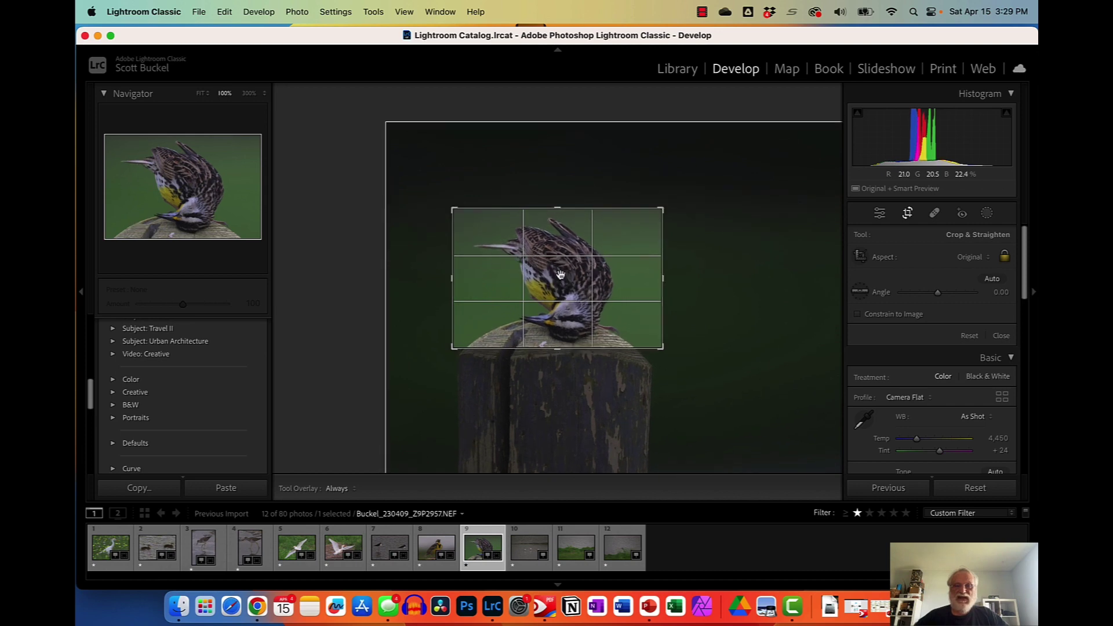
pyautogui.press('z')
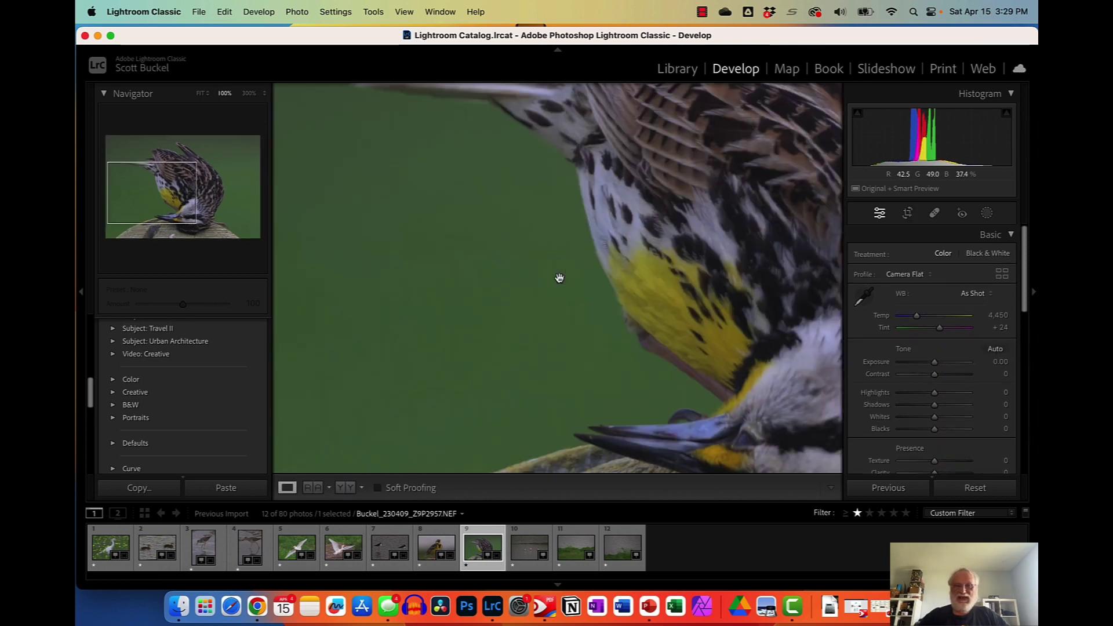
pyautogui.click(559, 278)
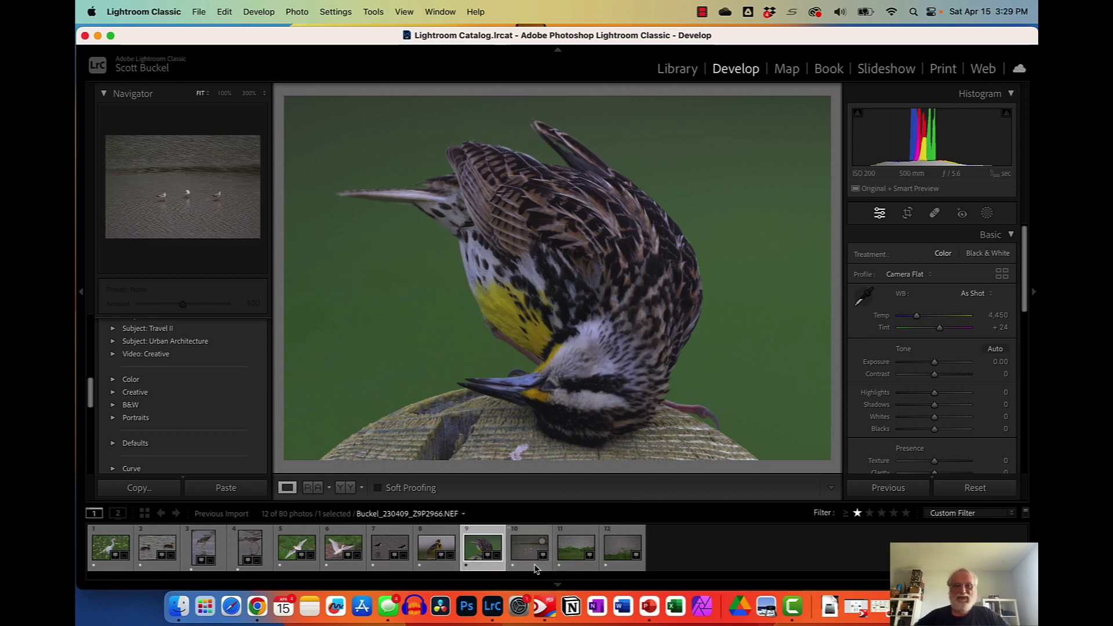
# Go to photo Z9P2966, crop it closely around the middle gull and the gull facing away at the original aspect ratio, and apply the crop
pyautogui.click(535, 566)
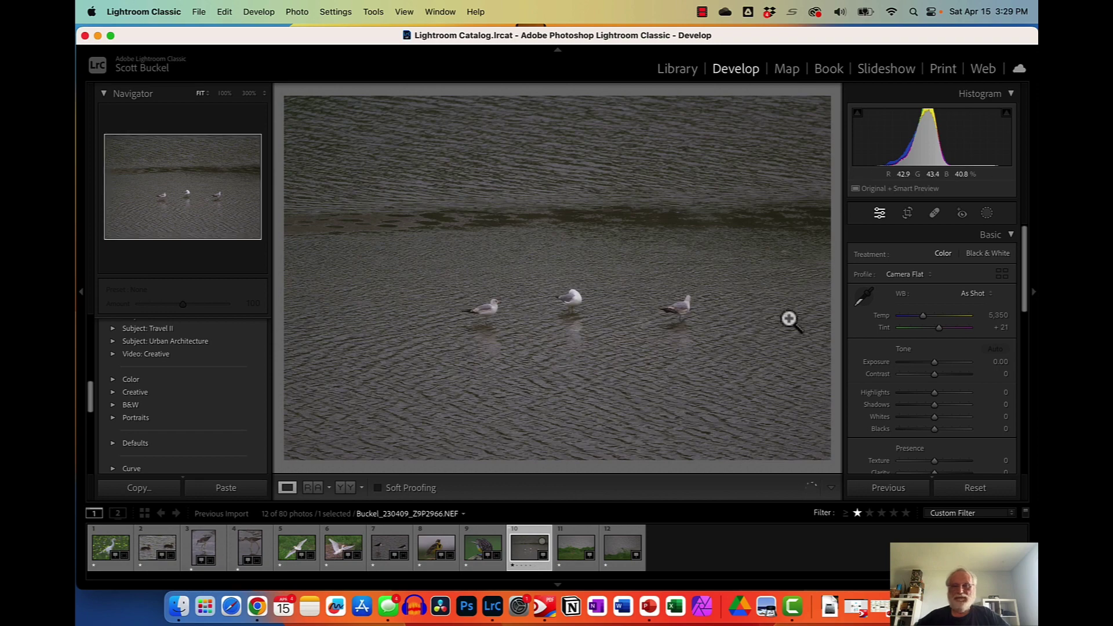
pyautogui.click(906, 212)
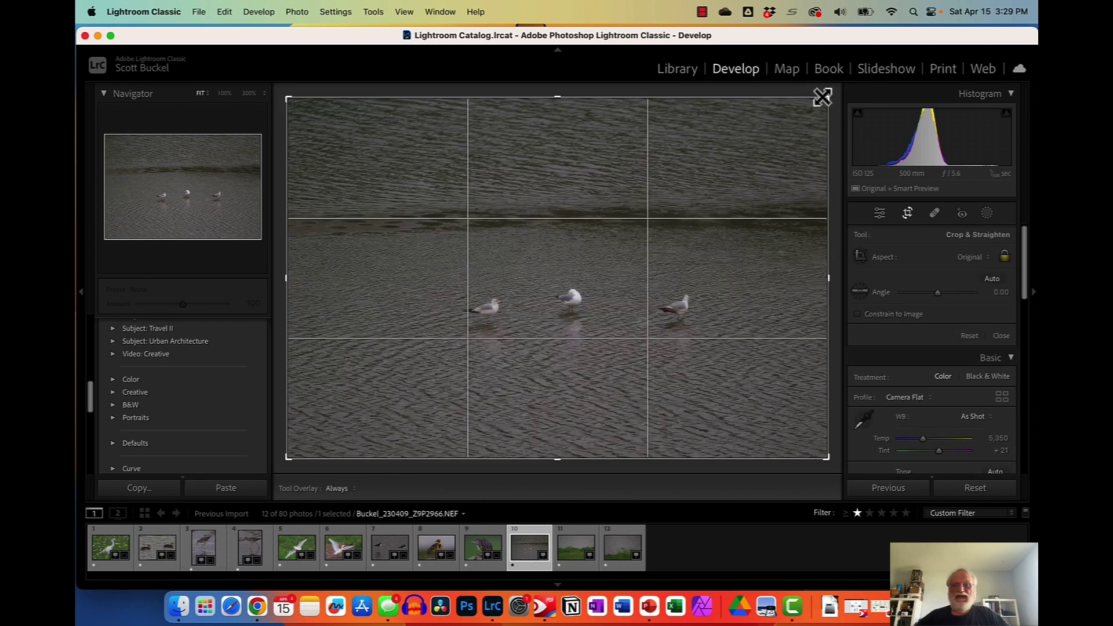
pyautogui.moveTo(827, 97); pyautogui.dragTo(763, 144)
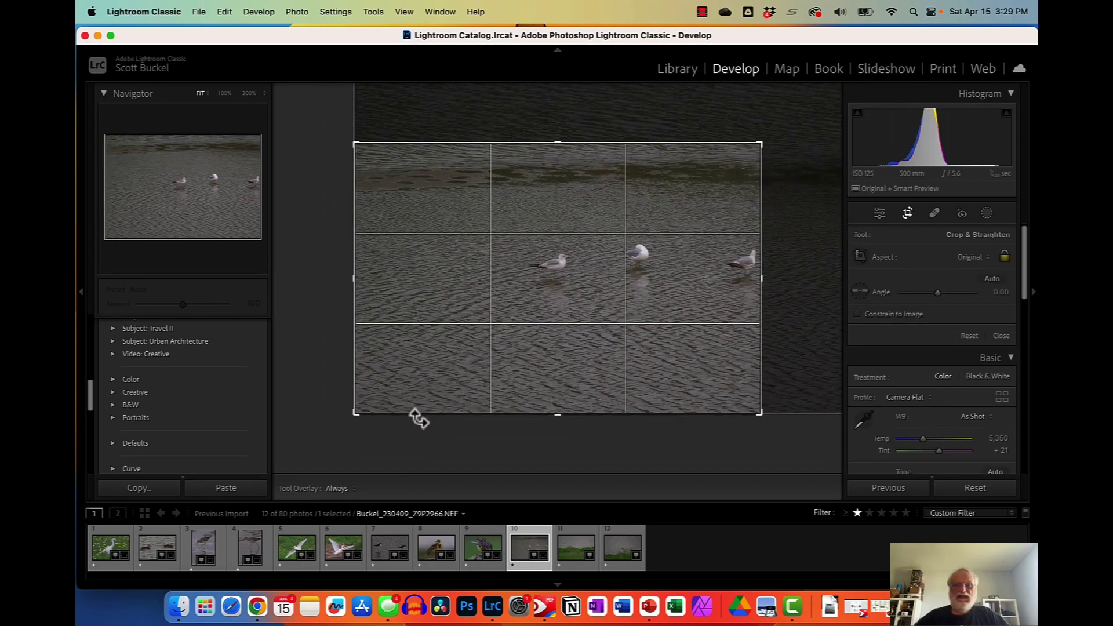
pyautogui.moveTo(353, 413); pyautogui.dragTo(484, 346)
pyautogui.moveTo(564, 291); pyautogui.dragTo(553, 237)
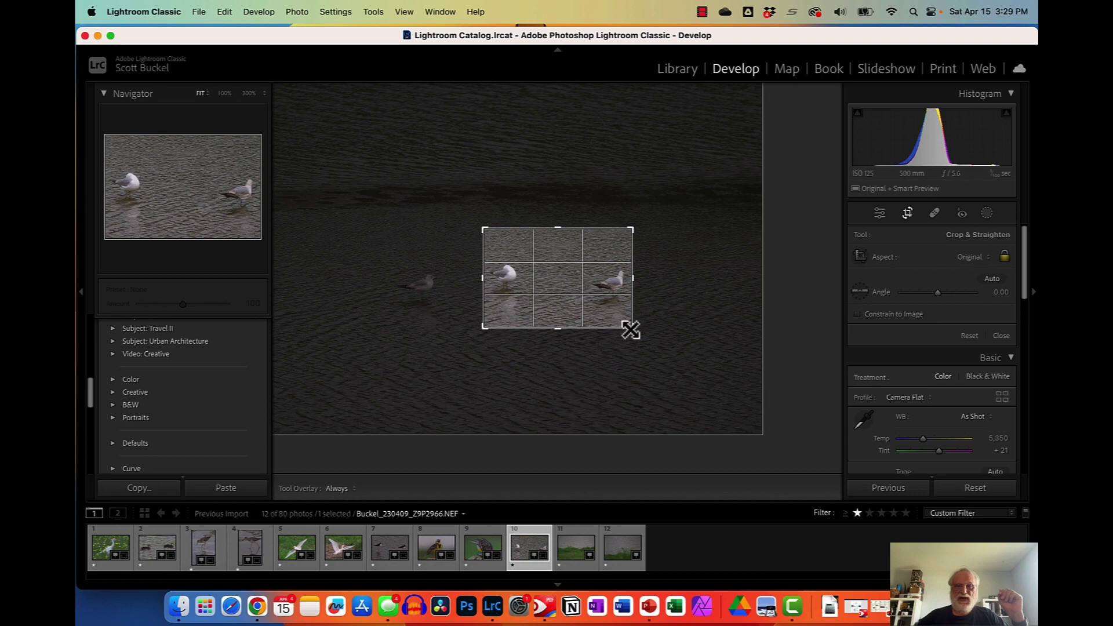
pyautogui.press('Return')
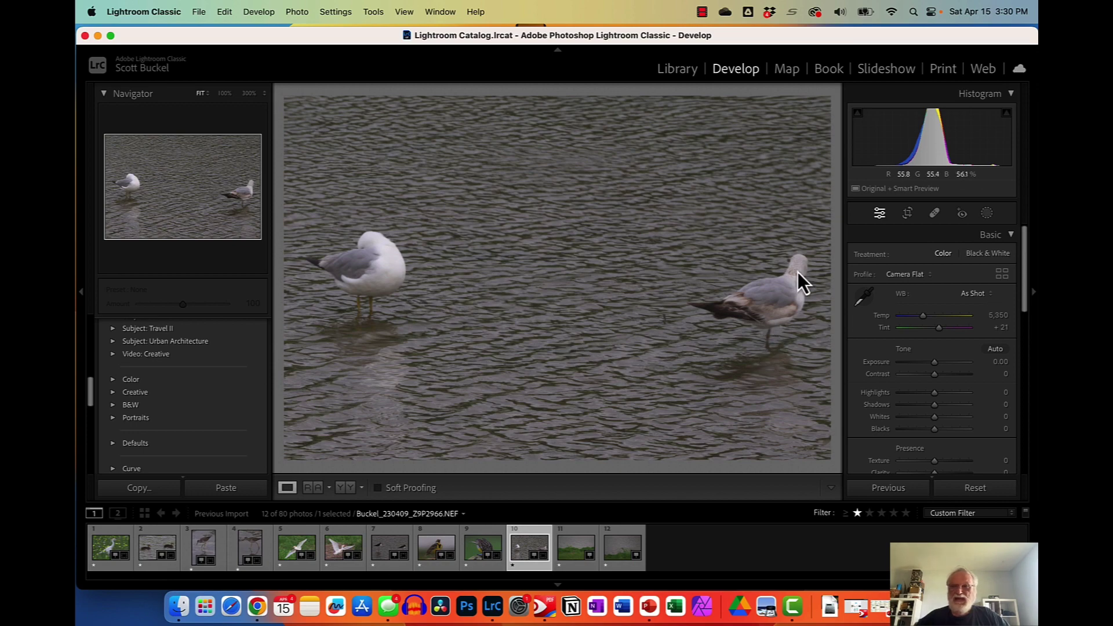
# Reopen the crop of Z9P2966, shift the frame to the leftmost and middle gulls, and apply it
pyautogui.click(907, 214)
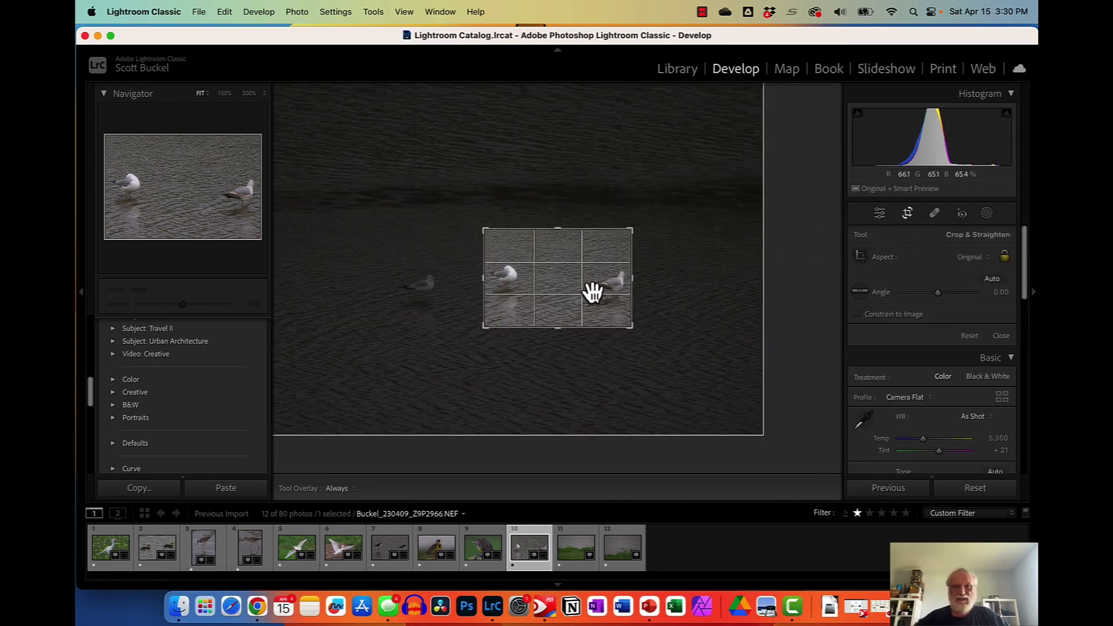
pyautogui.moveTo(588, 291); pyautogui.dragTo(658, 287)
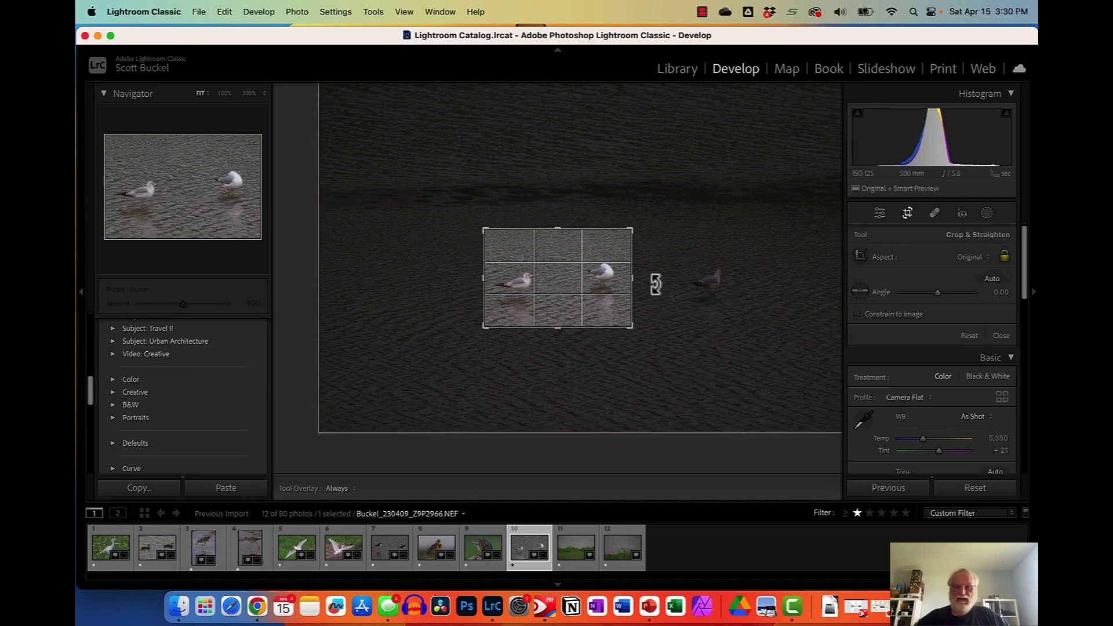
pyautogui.press('Return')
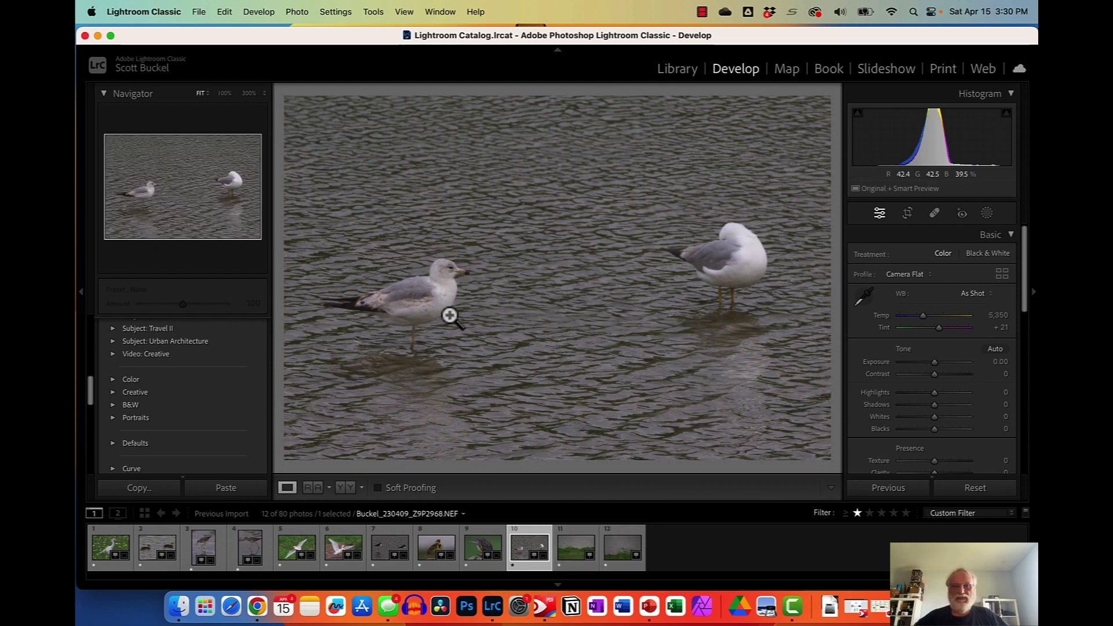
# Go to photo Z9P2968, crop it tightly around the long-tailed bird perched on the dry stalks at the original aspect ratio, and apply the crop
pyautogui.click(578, 563)
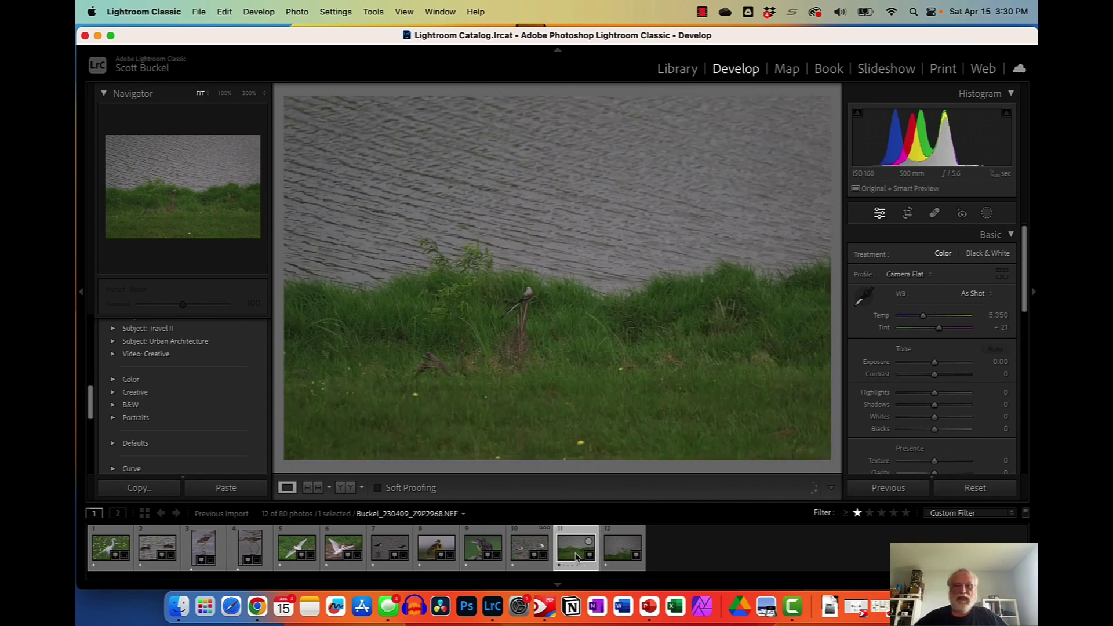
pyautogui.click(908, 215)
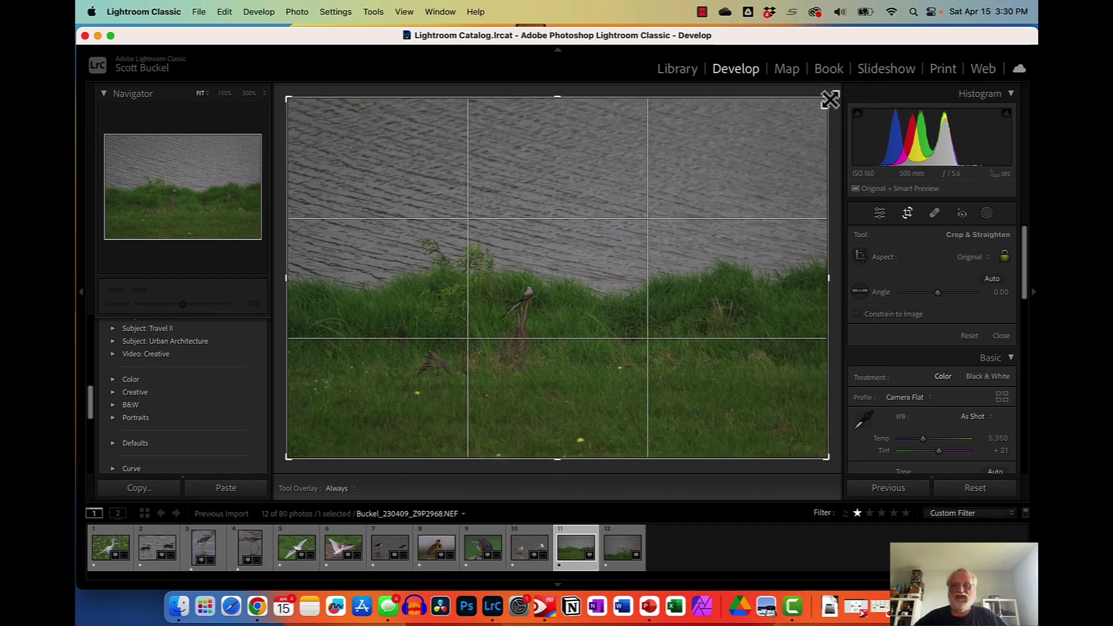
pyautogui.moveTo(830, 97); pyautogui.dragTo(702, 183)
pyautogui.moveTo(415, 370); pyautogui.dragTo(500, 308)
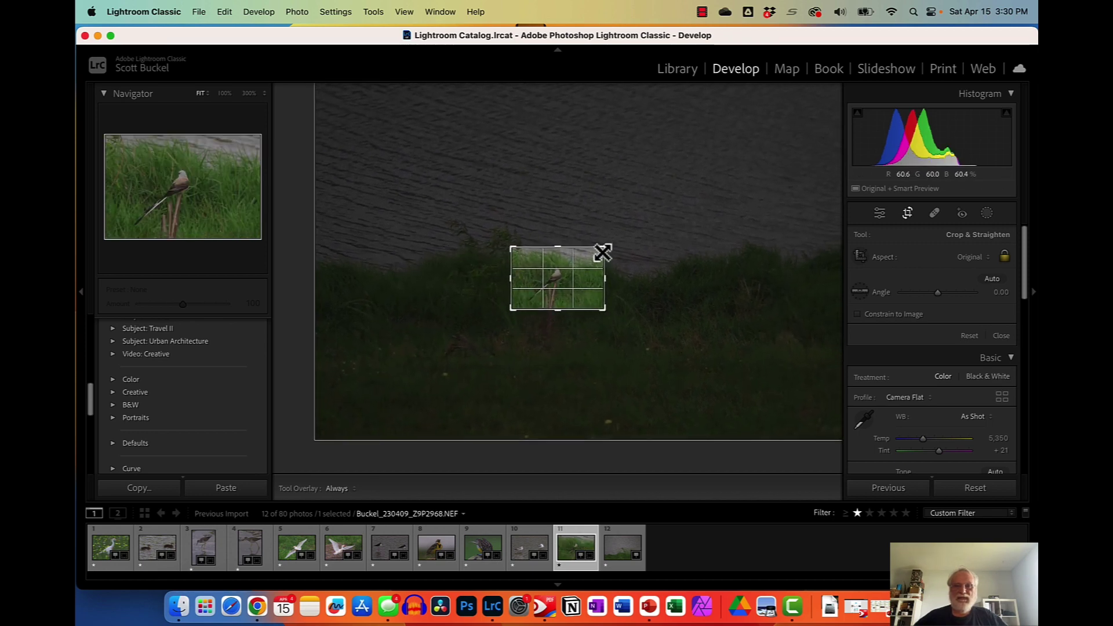
pyautogui.moveTo(603, 251); pyautogui.dragTo(601, 253)
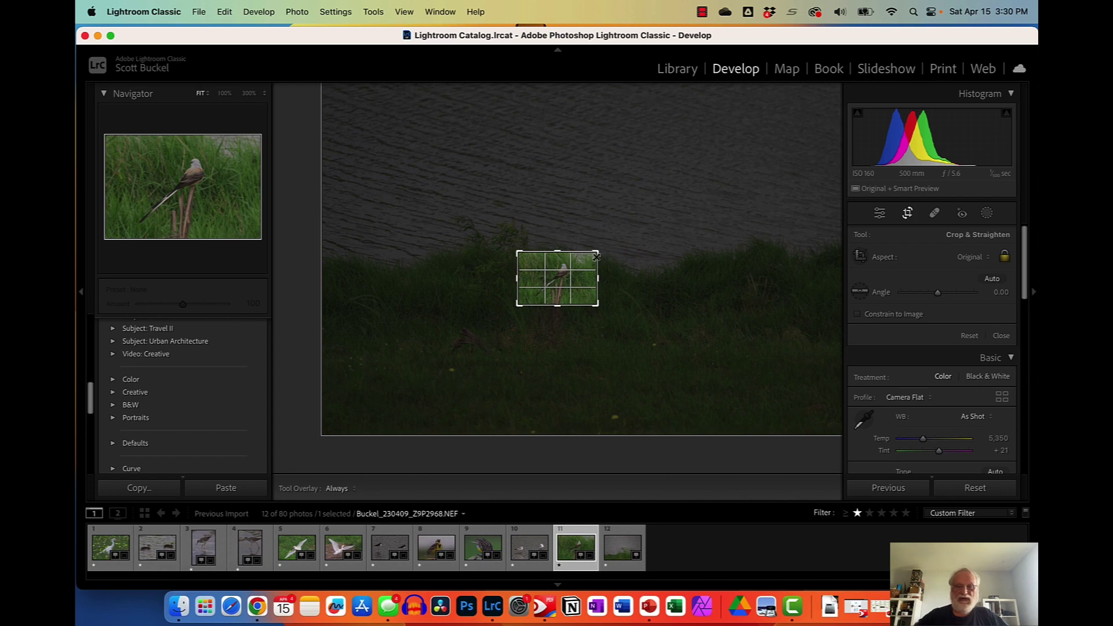
pyautogui.doubleClick(597, 257)
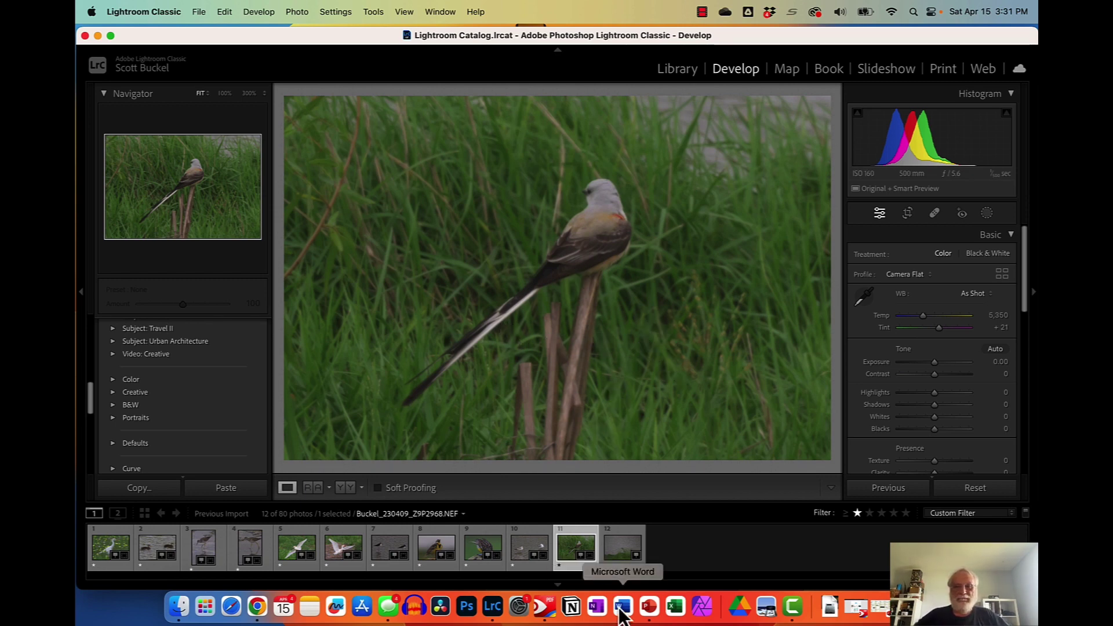
# Go to photo Z9P2972, crop it tightly around the black bird with the red shoulder patch in the reeds, and apply the crop
pyautogui.click(622, 548)
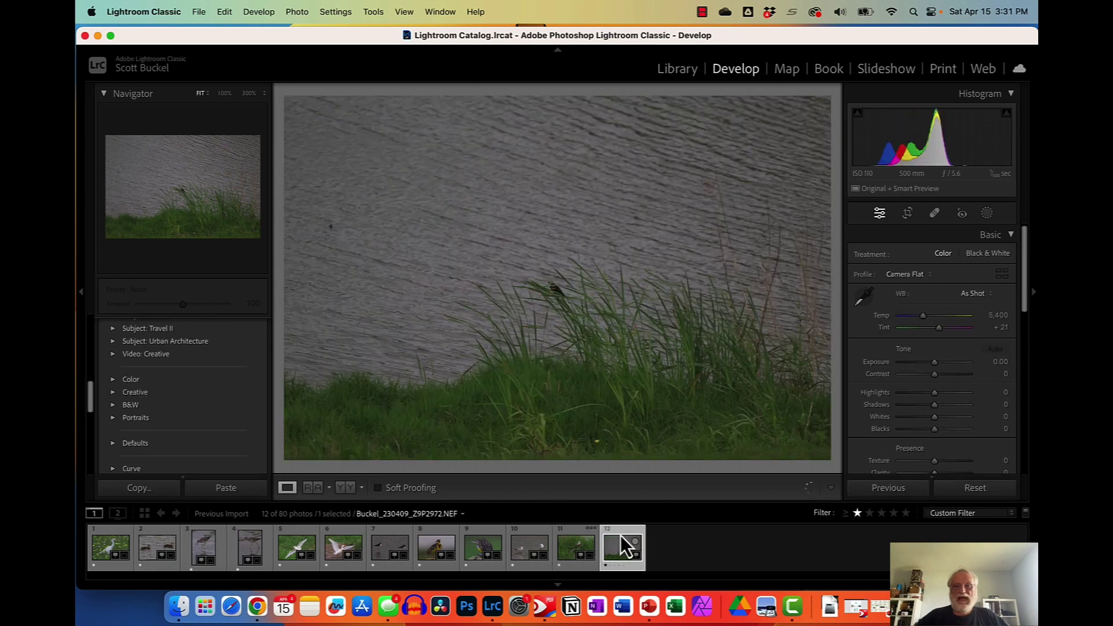
pyautogui.click(908, 216)
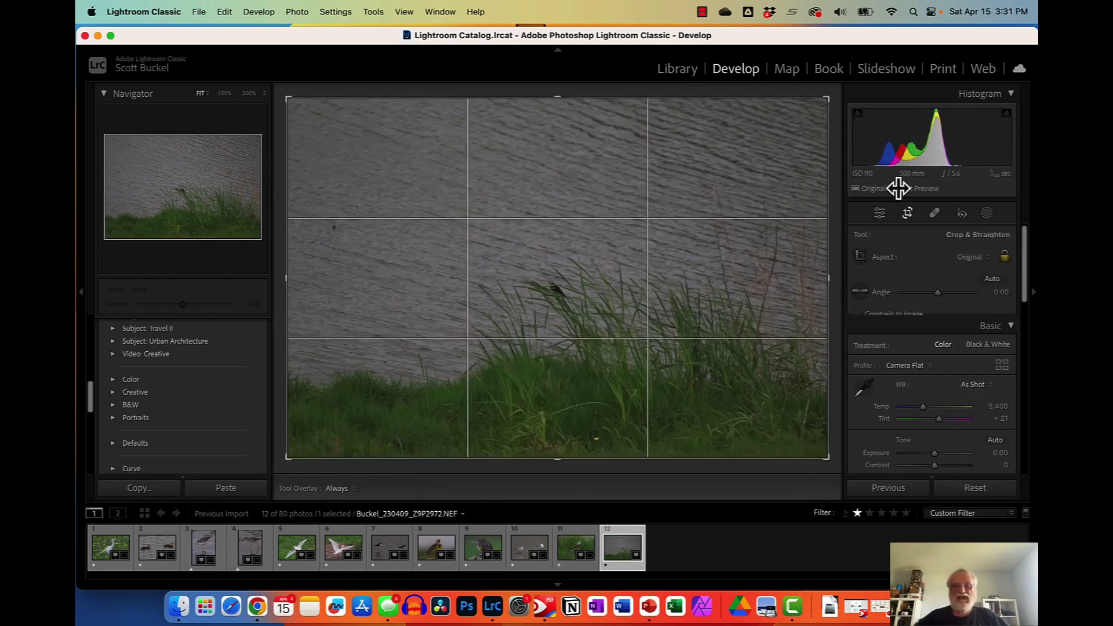
pyautogui.moveTo(829, 100); pyautogui.dragTo(726, 179)
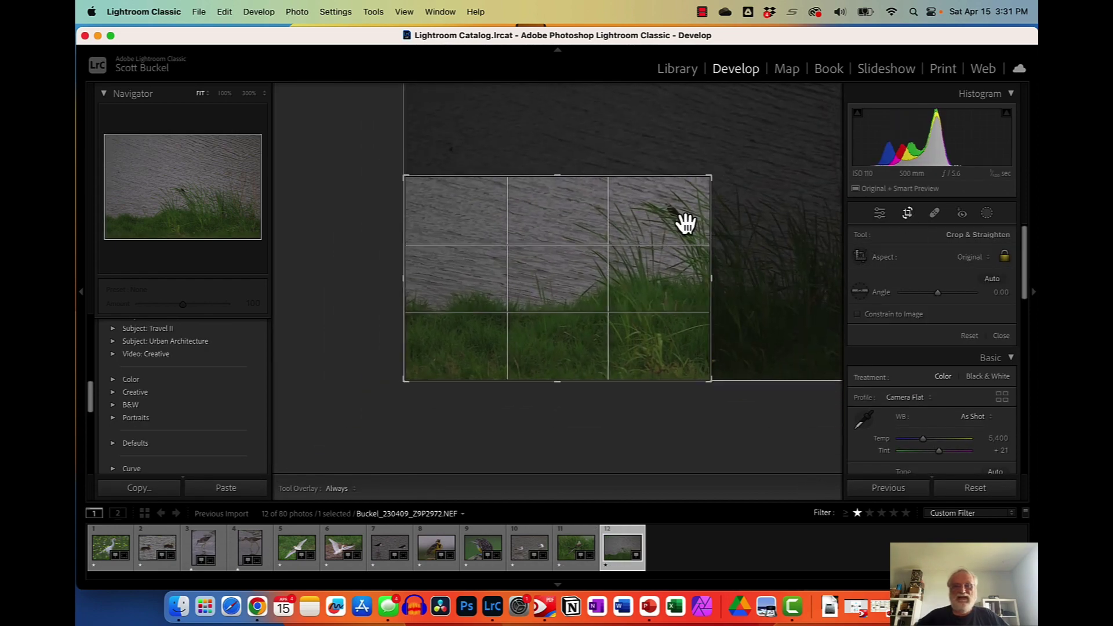
pyautogui.moveTo(403, 382); pyautogui.dragTo(522, 303)
pyautogui.moveTo(585, 262); pyautogui.dragTo(581, 261)
pyautogui.moveTo(532, 298); pyautogui.dragTo(531, 300)
pyautogui.press('Return')
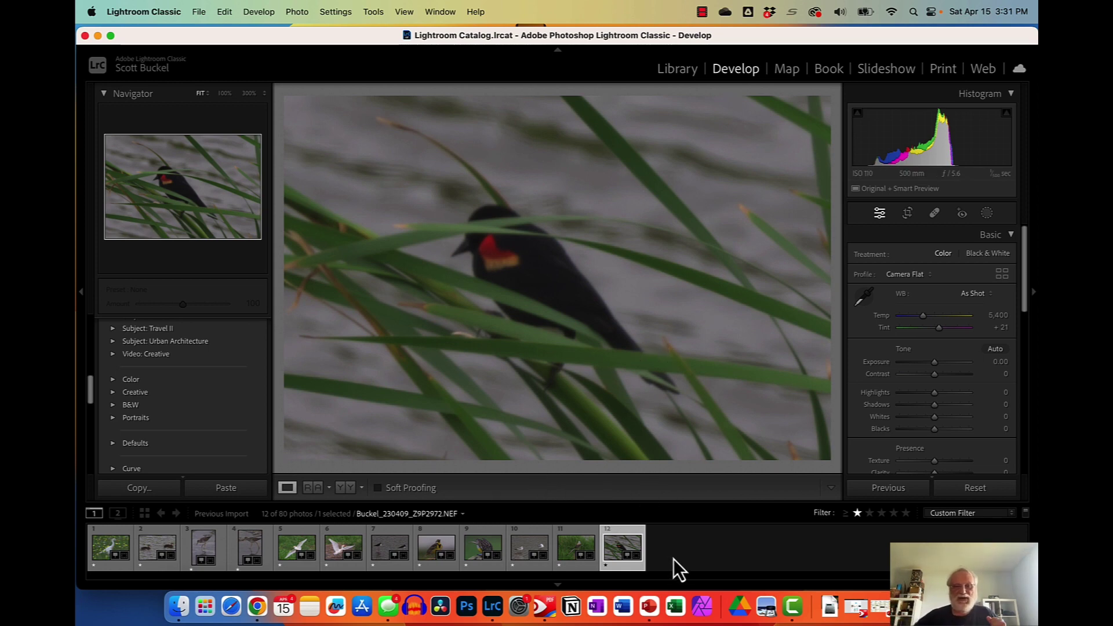
# Open the export settings for all 12 picks from the Library grid and select the iNat submission preset
pyautogui.press('g')
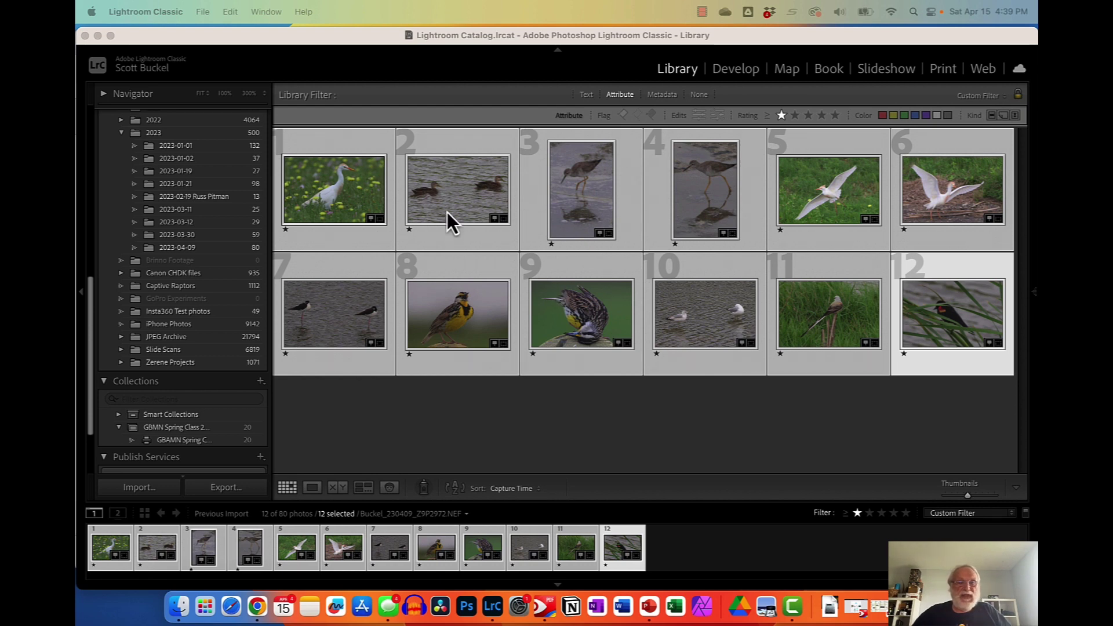
pyautogui.click(225, 488)
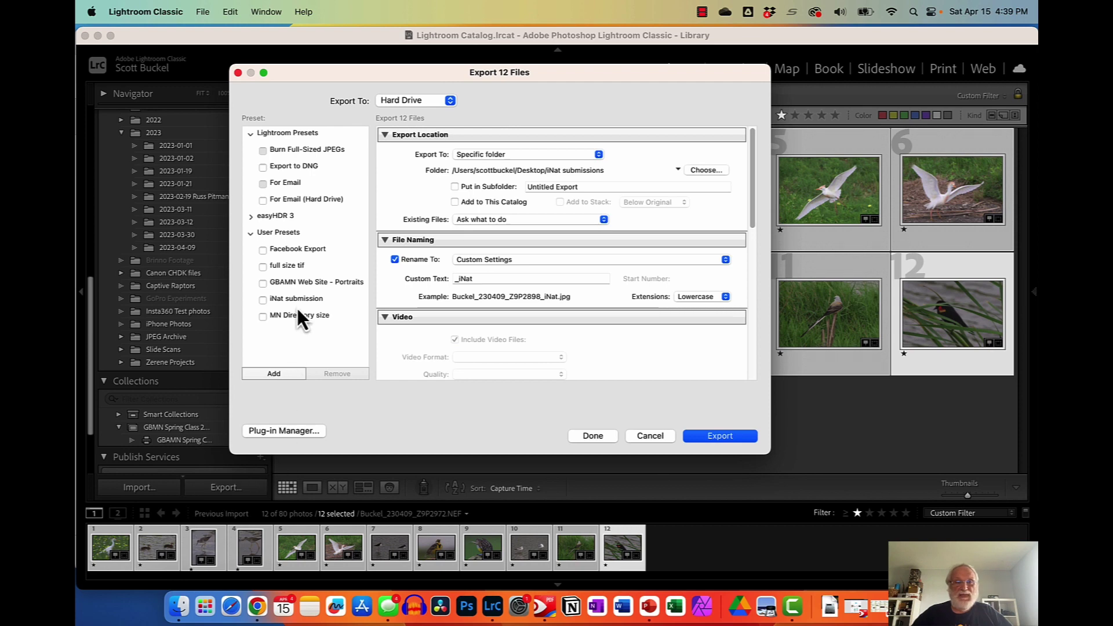
pyautogui.click(298, 299)
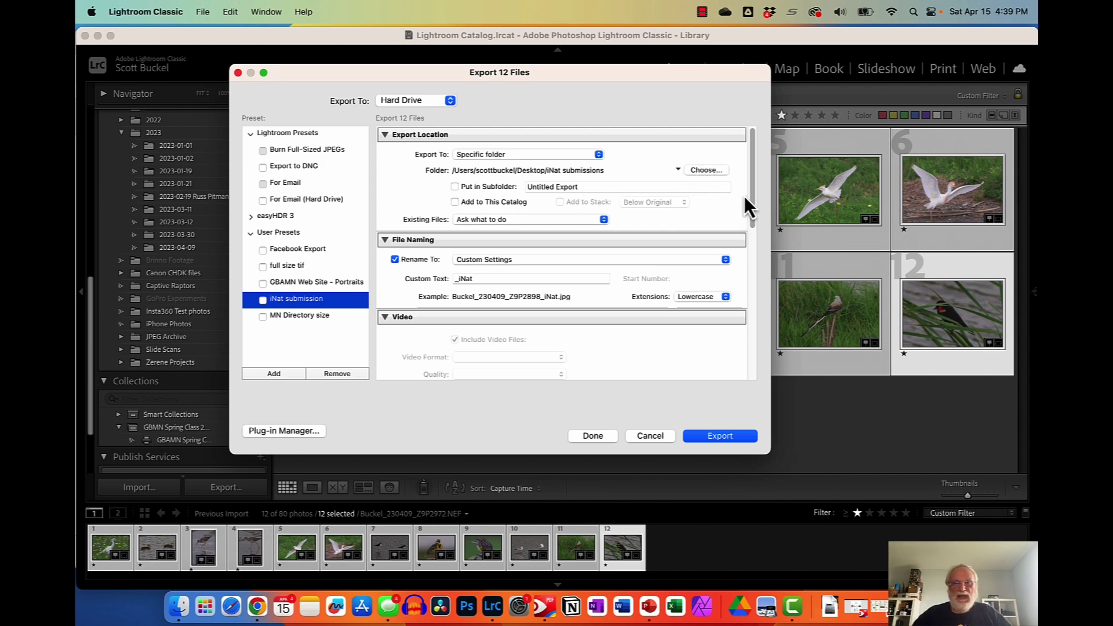
# Review the export's file naming, format and sizing settings, and turn off the removal of person info and location info from the metadata
pyautogui.moveTo(753, 204); pyautogui.dragTo(754, 242)
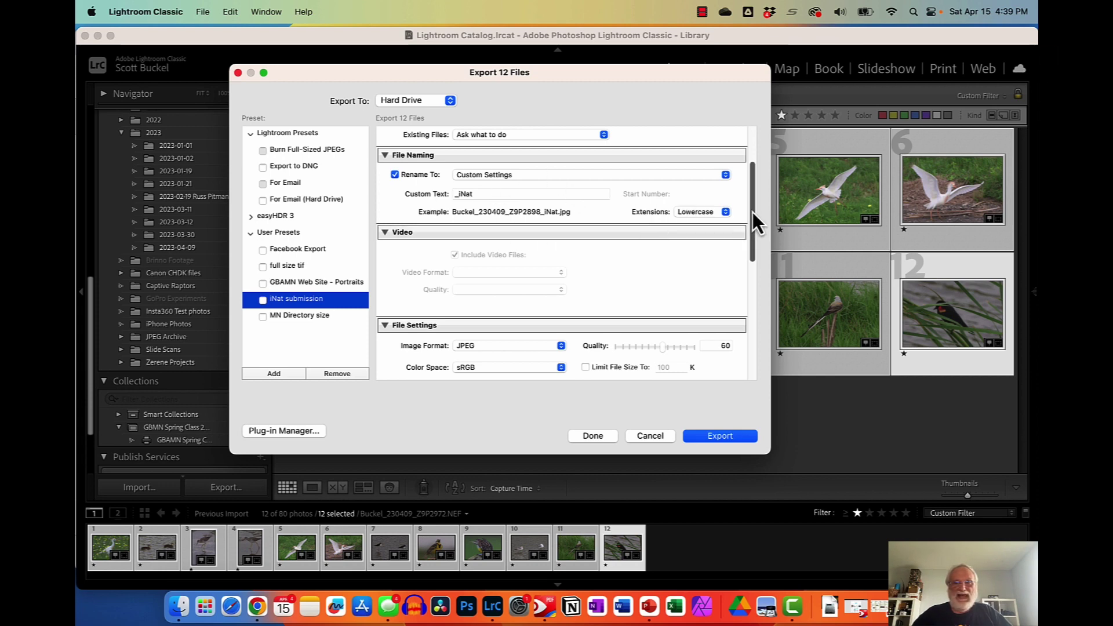
pyautogui.moveTo(753, 211); pyautogui.dragTo(755, 283)
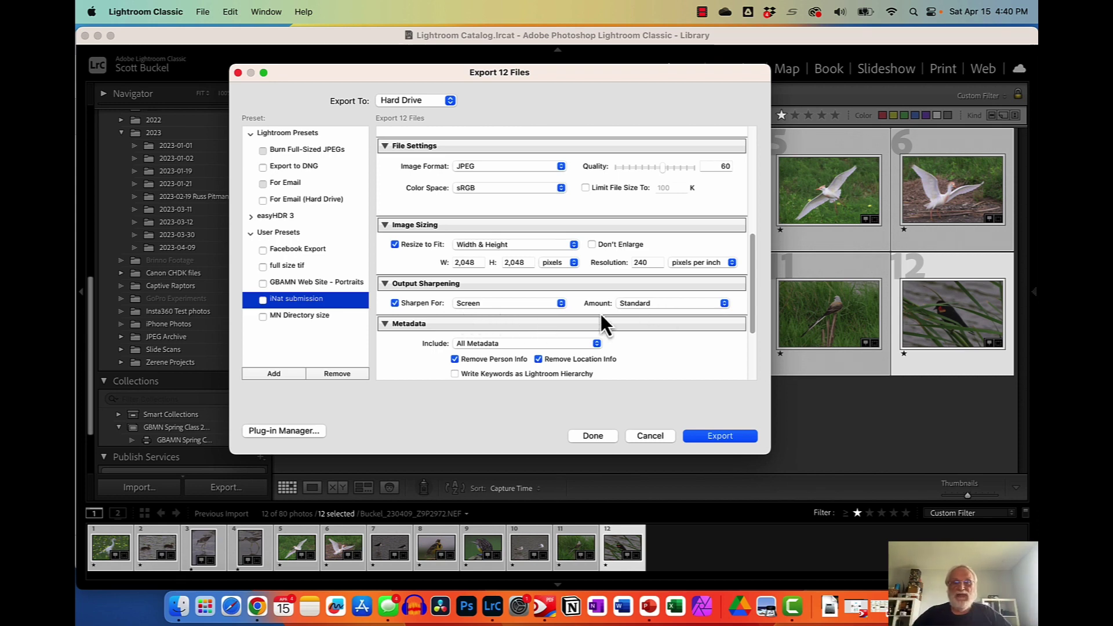
pyautogui.scroll(-4, 666, 358)
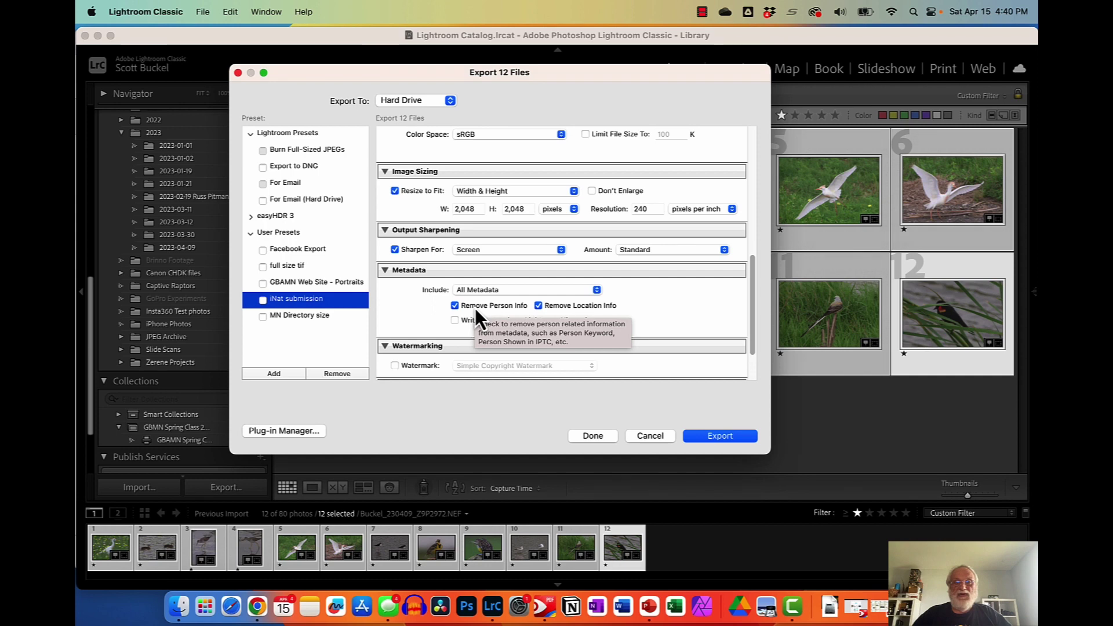
pyautogui.click(474, 308)
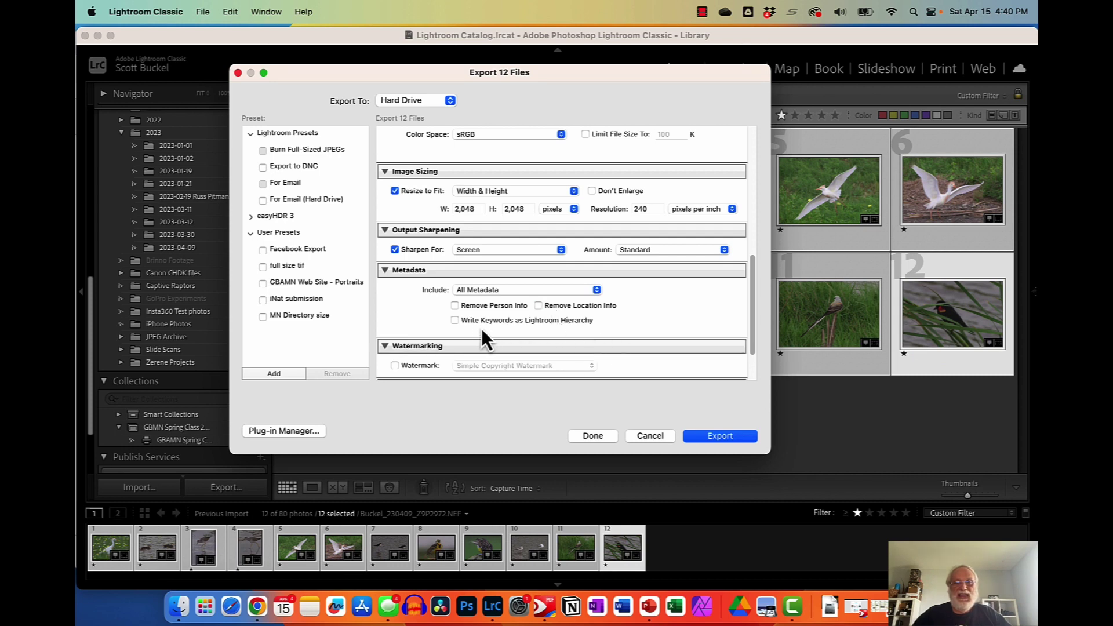
# Review the remaining metadata, watermarking and post-processing settings and export the 12 selected photos
pyautogui.moveTo(545, 323)
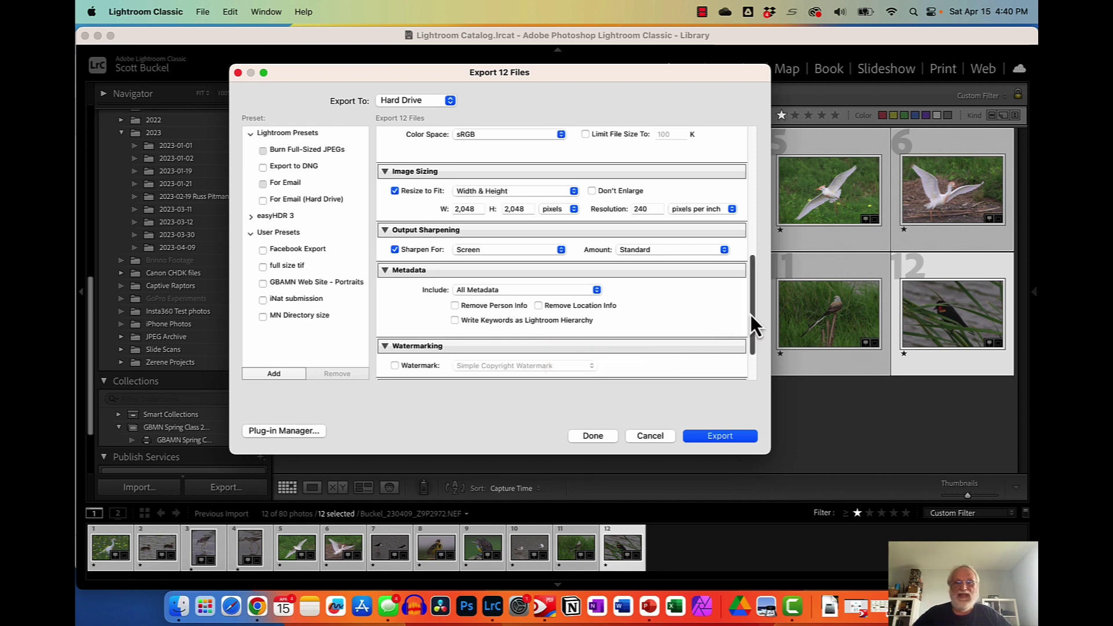
pyautogui.moveTo(752, 314); pyautogui.dragTo(752, 339)
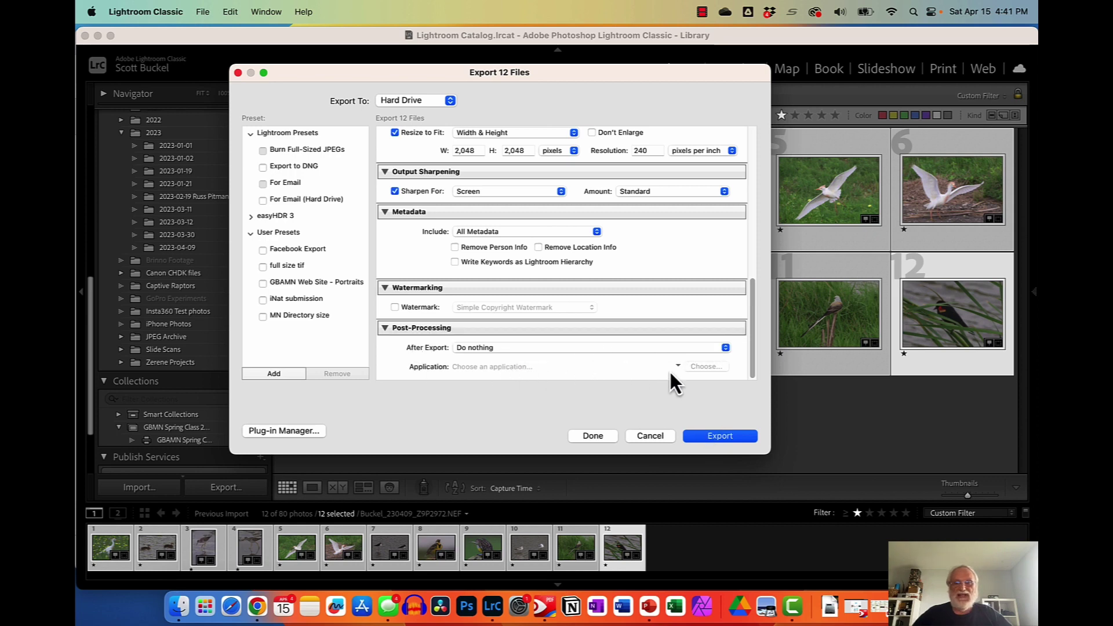
pyautogui.click(717, 438)
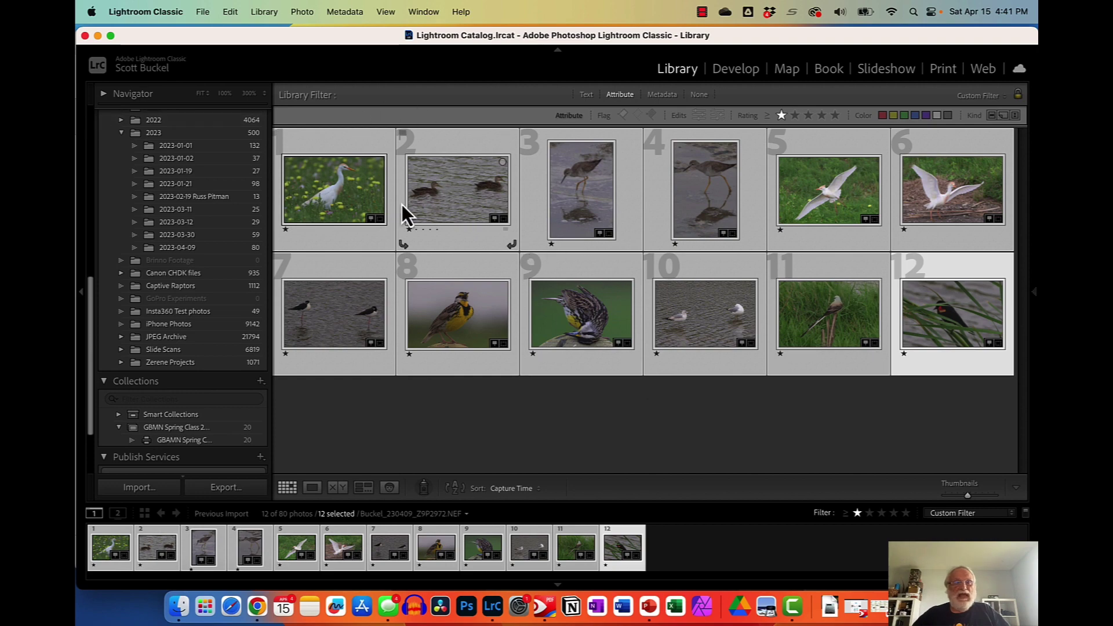
# Minimize Lightroom Classic, switch to the iNaturalist home page in Chrome and open the observation upload page
pyautogui.click(98, 40)
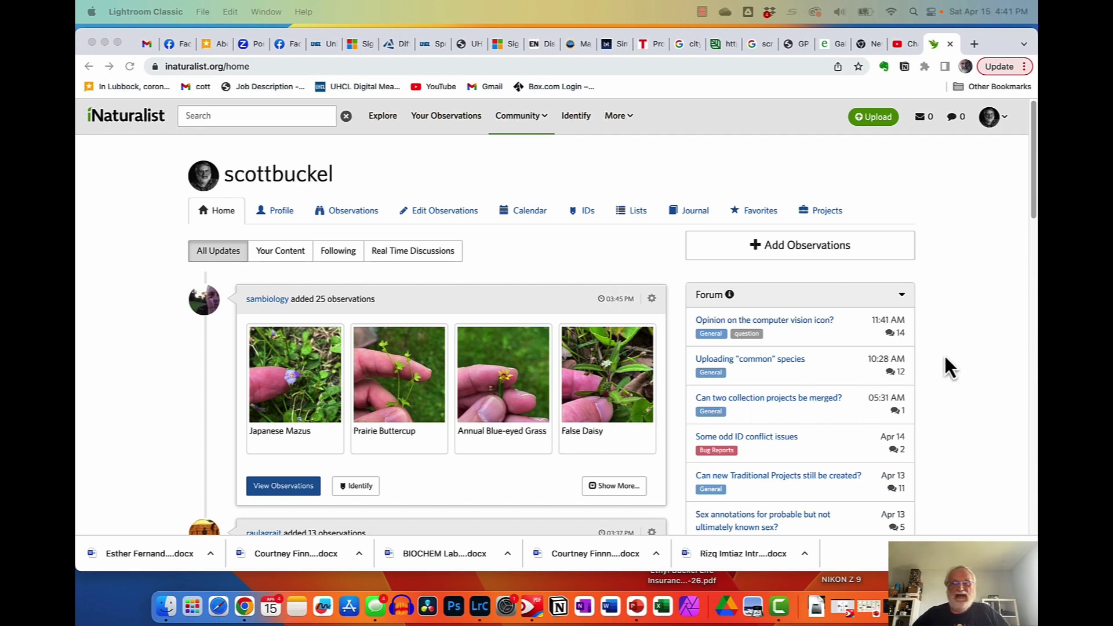
pyautogui.scroll(-3, 944, 353)
pyautogui.scroll(3, 944, 354)
pyautogui.click(876, 121)
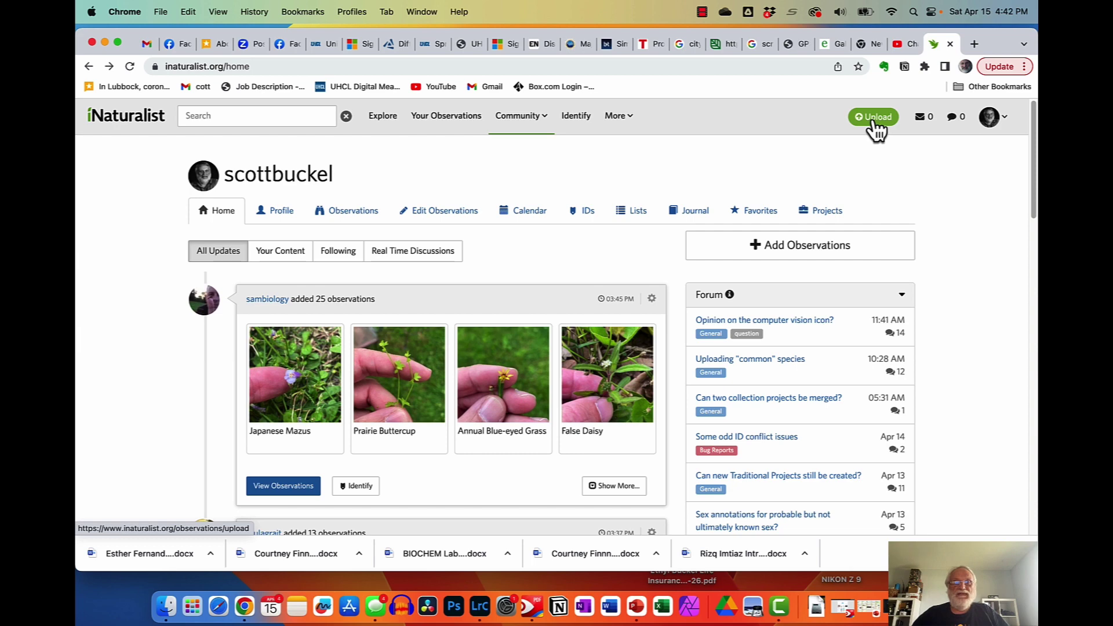
pyautogui.click(875, 118)
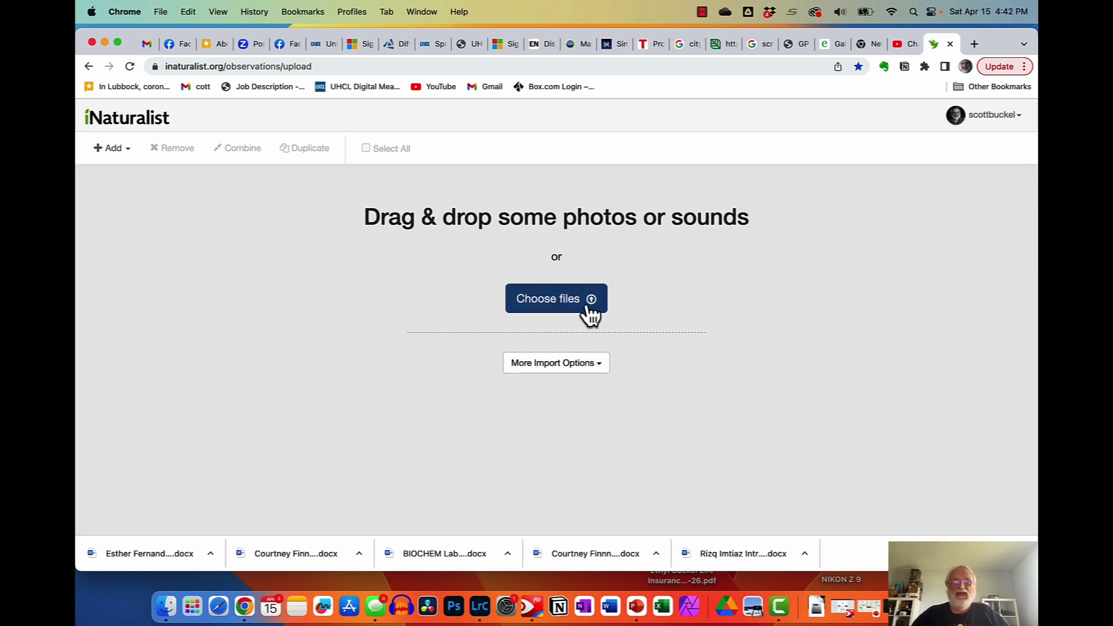
# Sort the iNat submissions folder by date added and upload the 12 files from Z9P2972_iNat.jpg to Z9P2914_iNat.jpg, without the -2 suffix
pyautogui.click(552, 307)
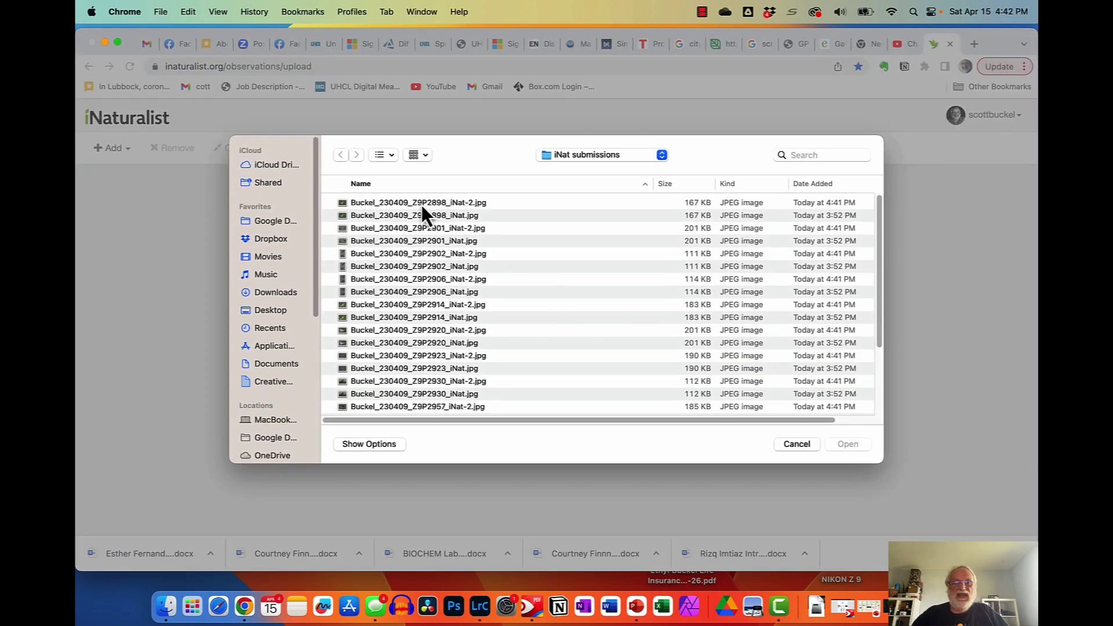
pyautogui.click(818, 184)
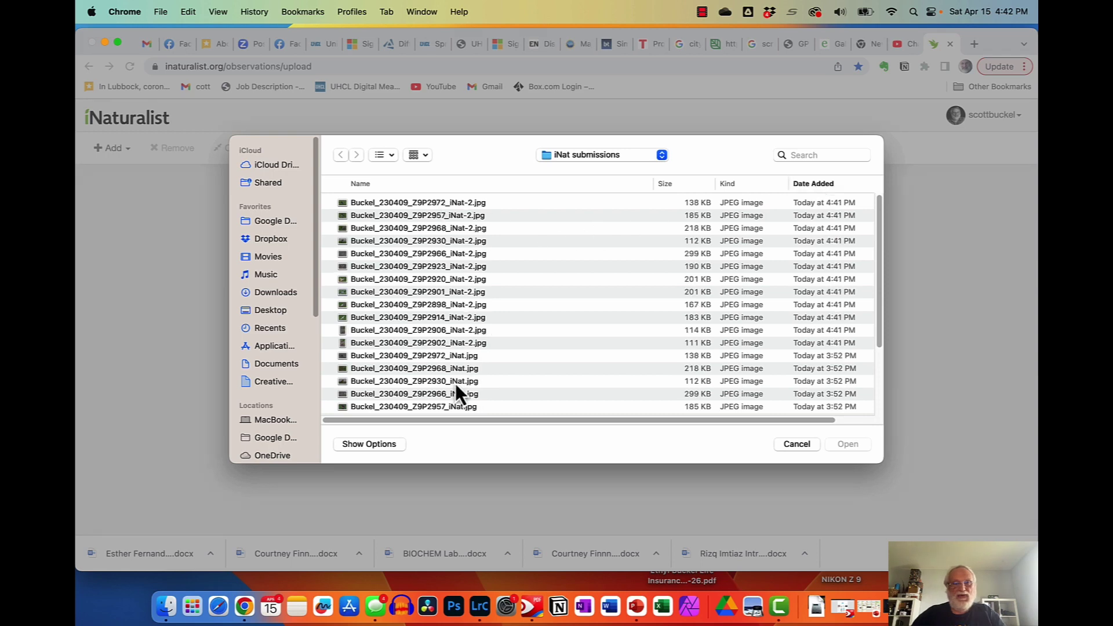
pyautogui.scroll(-3, 458, 359)
pyautogui.click(454, 322)
pyautogui.scroll(1, 521, 342)
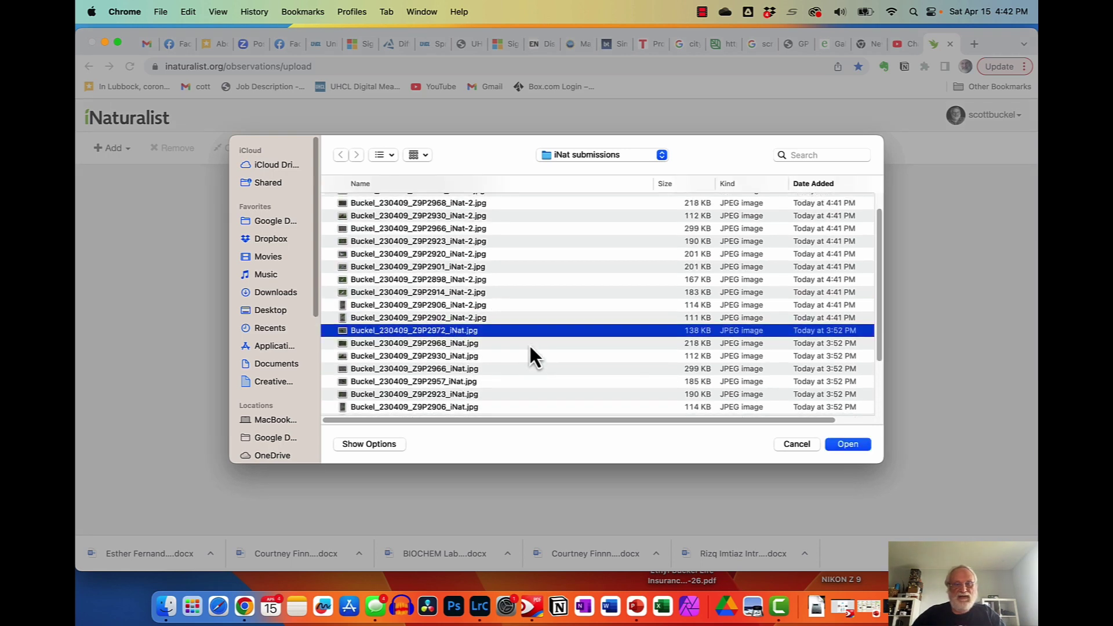
pyautogui.scroll(-4, 531, 347)
pyautogui.keyDown('shift'); pyautogui.click(469, 378); pyautogui.keyUp('shift')
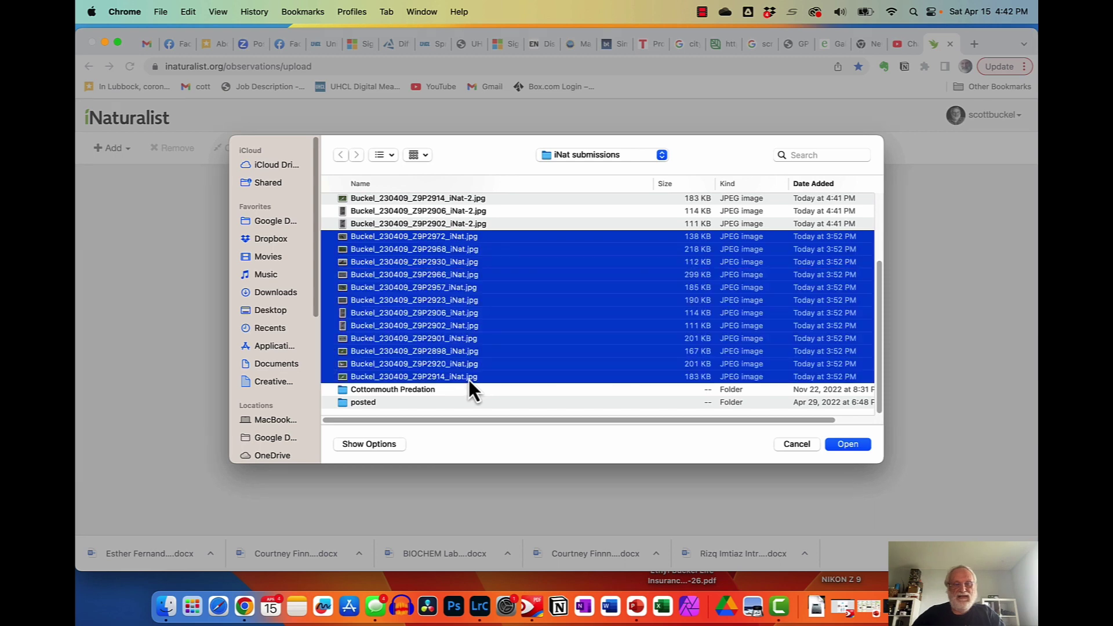
pyautogui.click(847, 445)
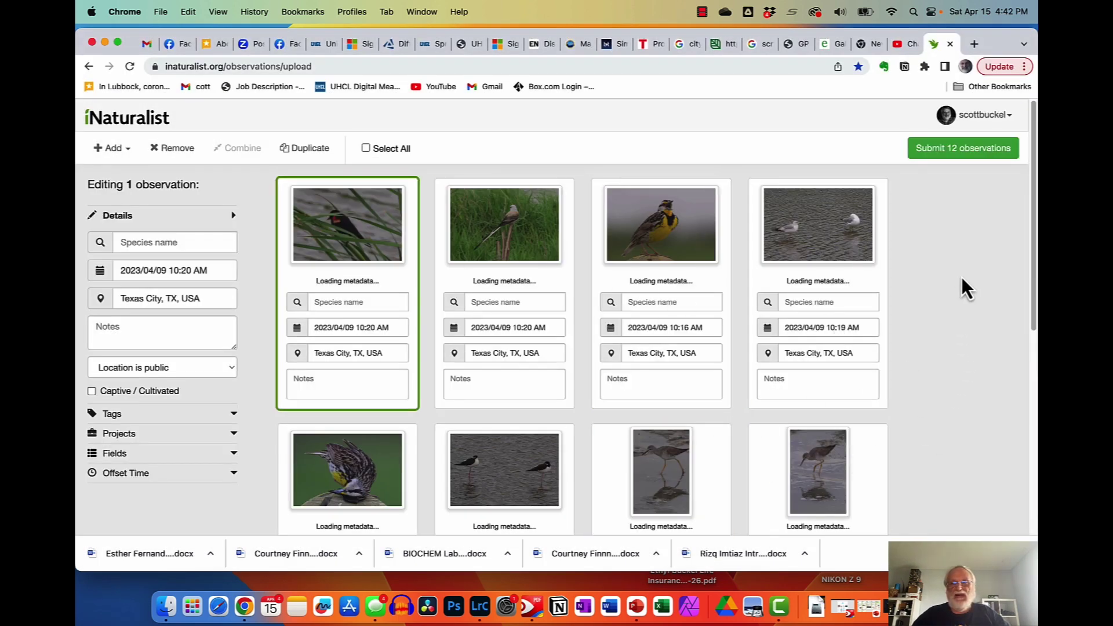
# Examine the date, time and location filled in on each uploaded observation card while the photo metadata loads
pyautogui.scroll(-1, 1036, 241)
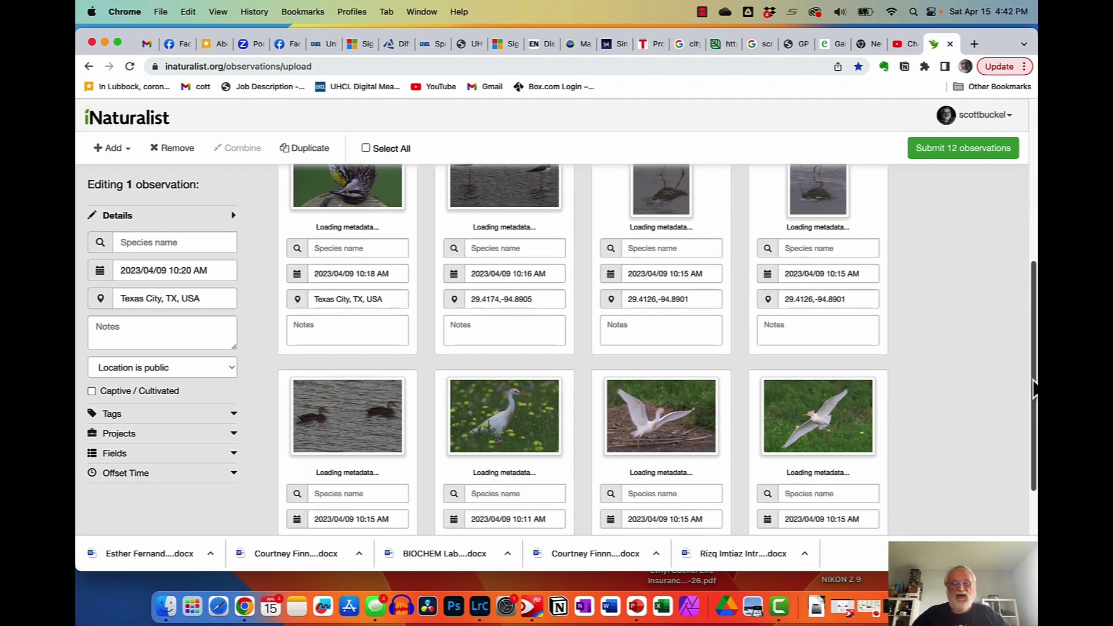
pyautogui.scroll(-3, 1036, 241)
pyautogui.scroll(4, 1036, 241)
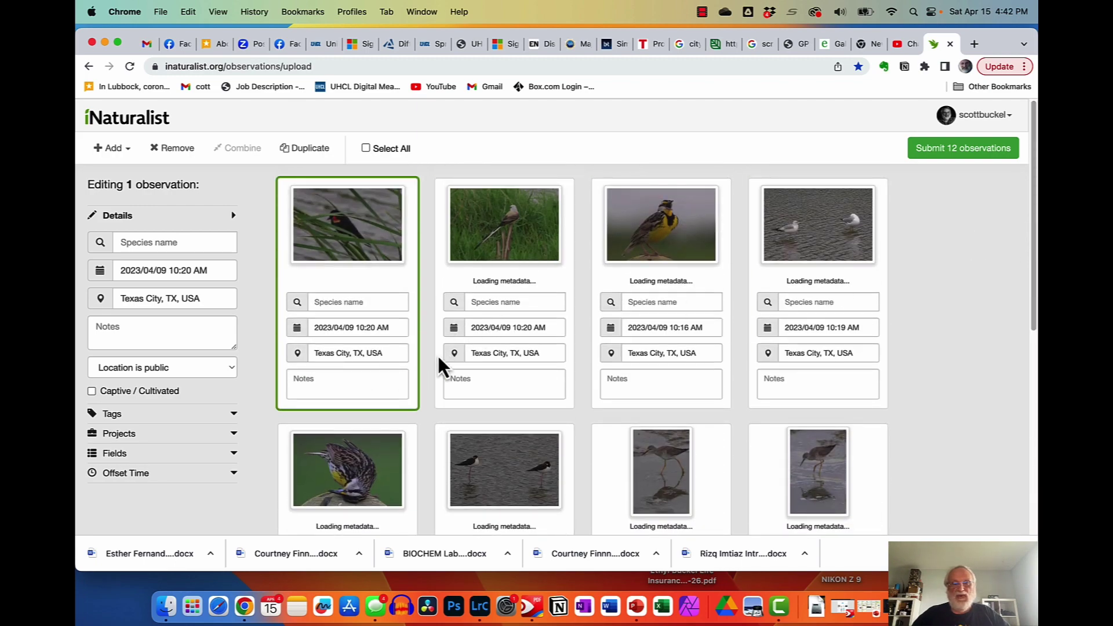
pyautogui.scroll(-6, 904, 423)
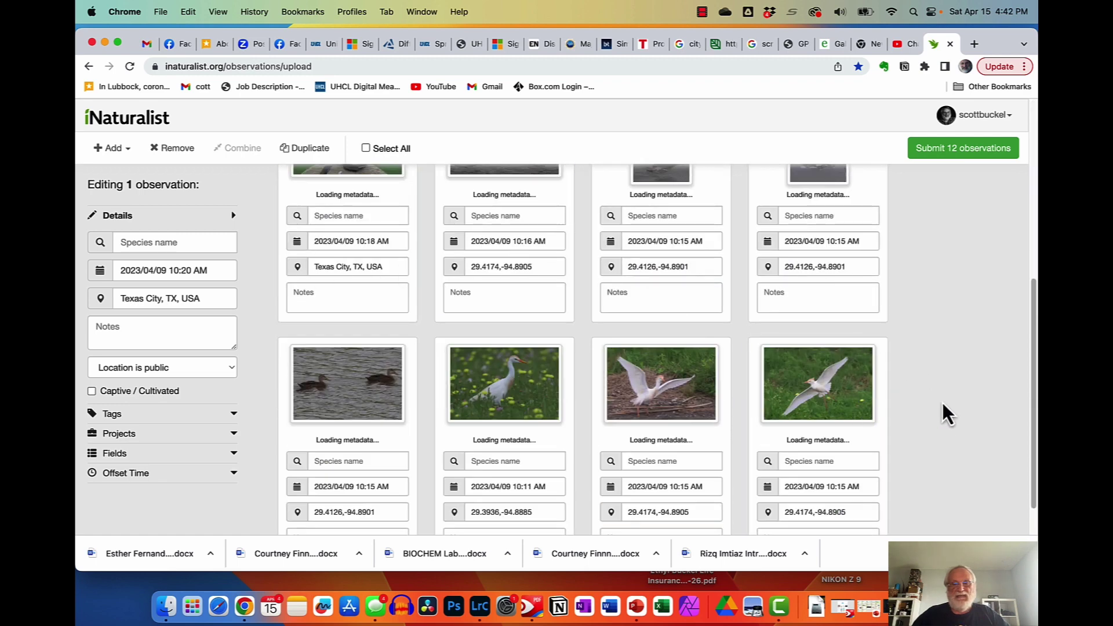
pyautogui.scroll(-1, 948, 408)
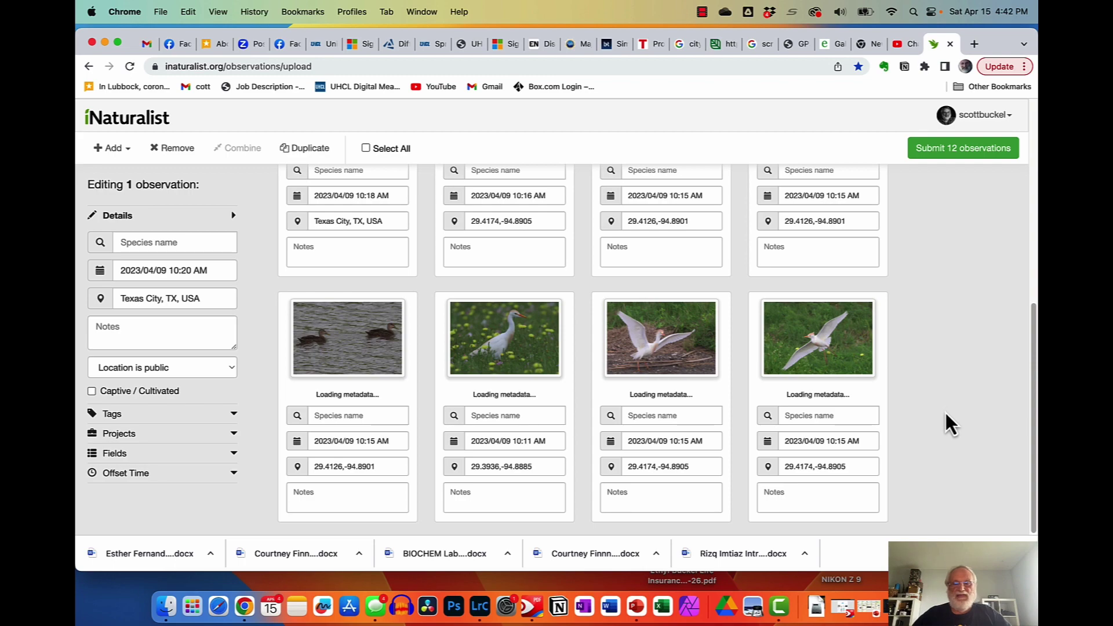
pyautogui.scroll(5, 940, 412)
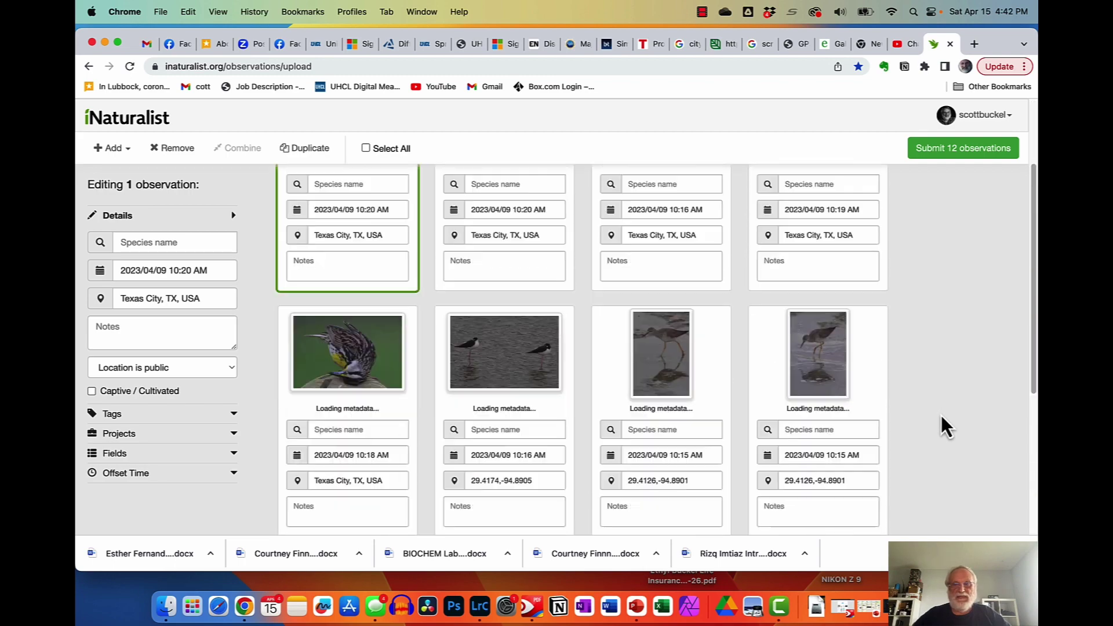
pyautogui.scroll(-5, 940, 413)
pyautogui.scroll(5, 941, 415)
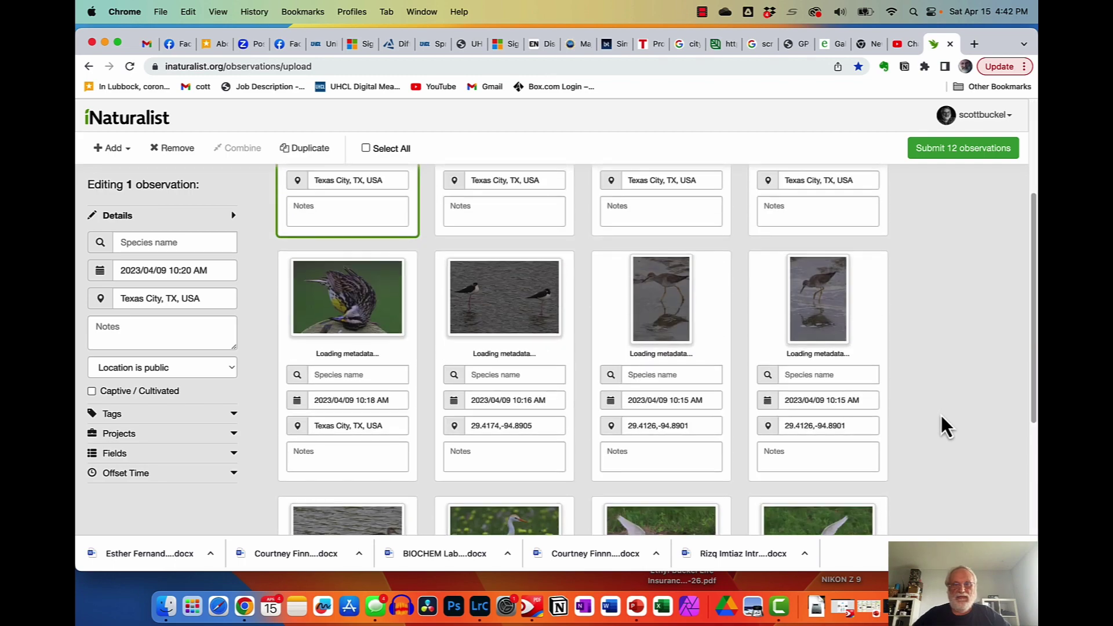
pyautogui.scroll(-3, 941, 415)
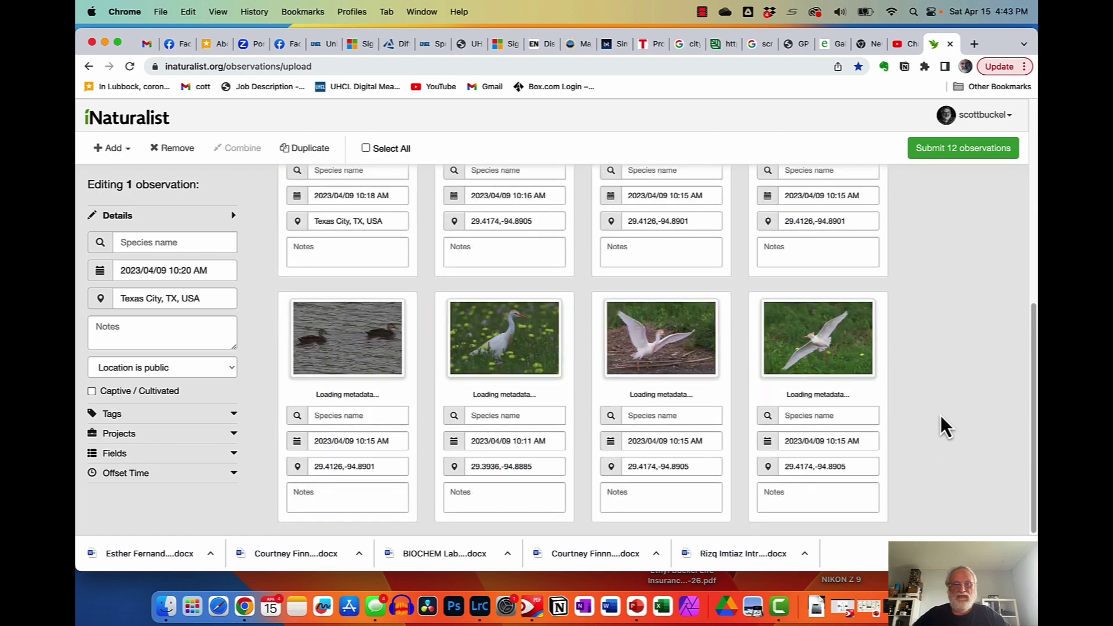
pyautogui.scroll(3, 940, 415)
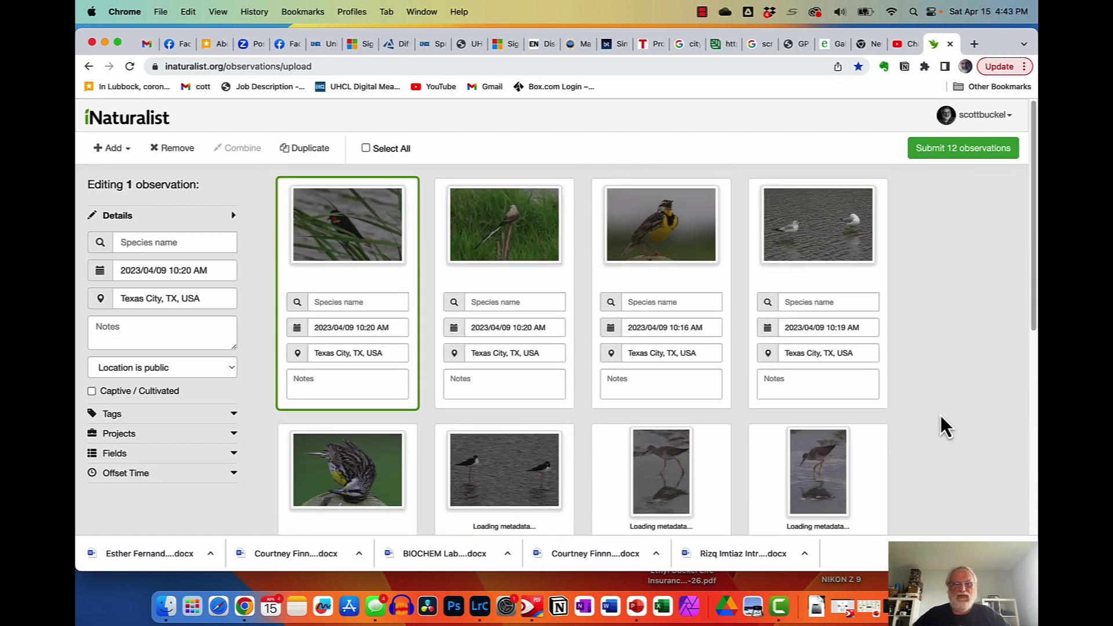
pyautogui.scroll(-1, 940, 415)
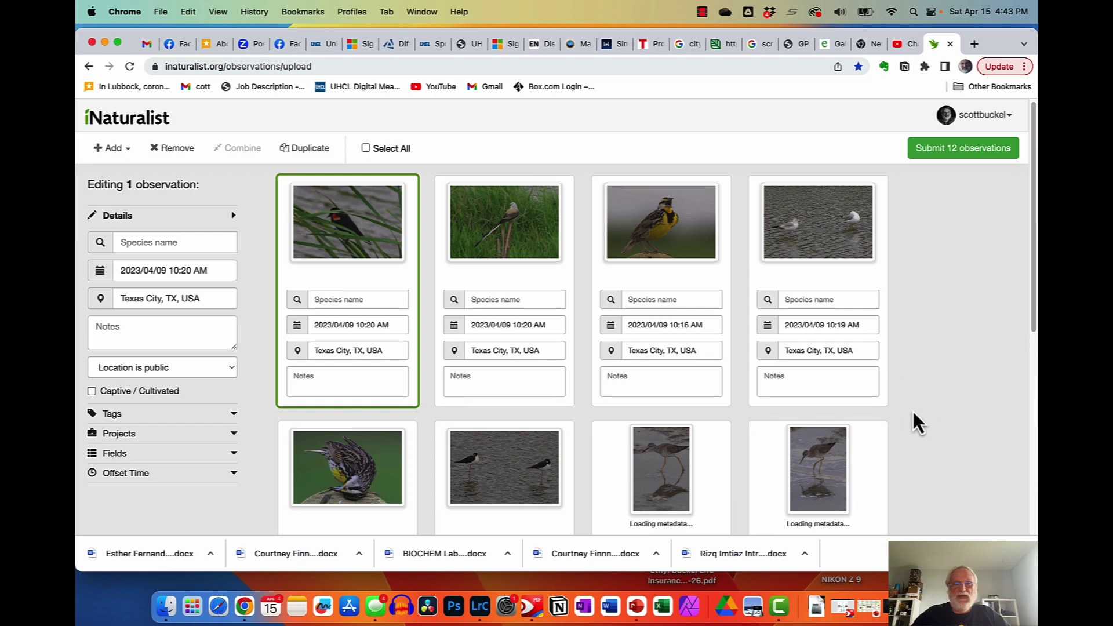
pyautogui.scroll(-2, 925, 399)
pyautogui.scroll(3, 925, 399)
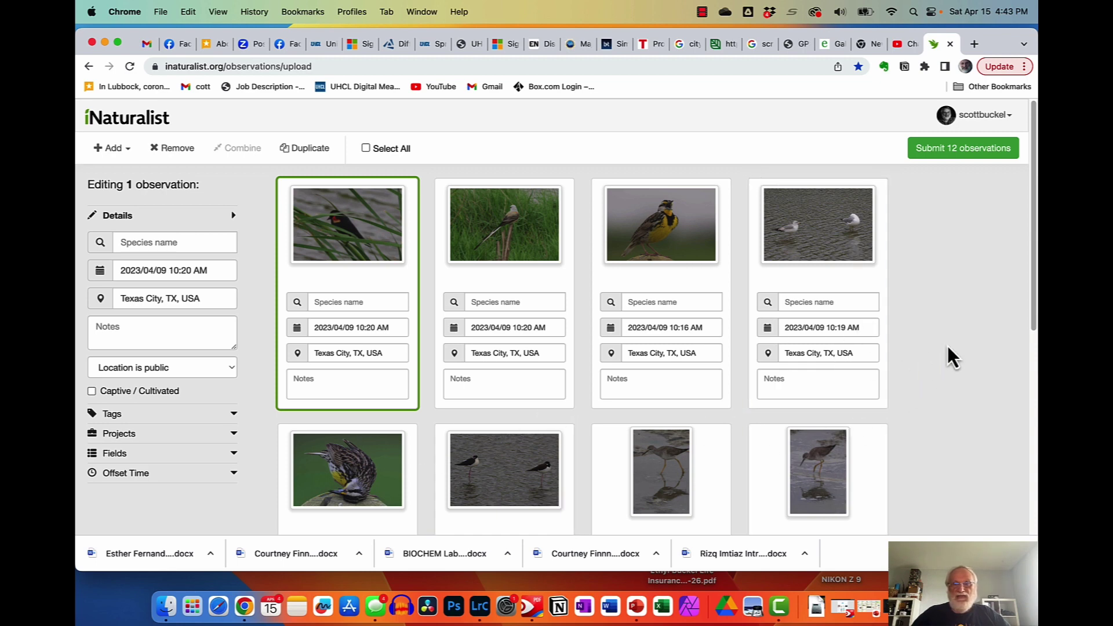
# Combine the photos of the same bird into single observations: the two brown wader shots, the two meadowlark shots and the two spread-winged white bird shots
pyautogui.scroll(-4, 947, 345)
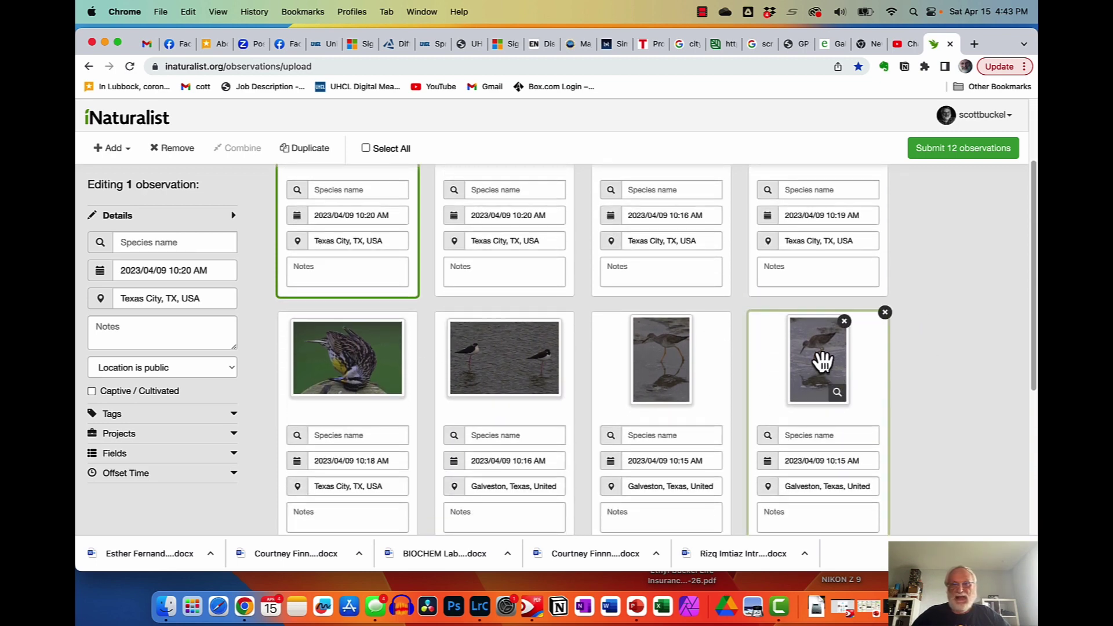
pyautogui.moveTo(813, 356); pyautogui.dragTo(656, 387)
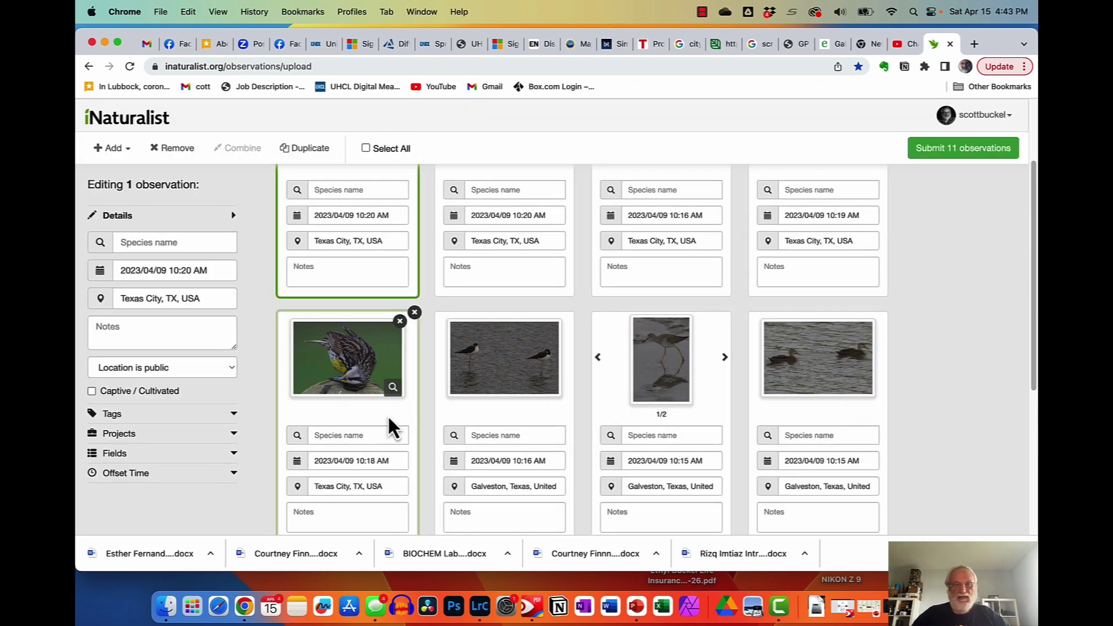
pyautogui.scroll(2, 901, 427)
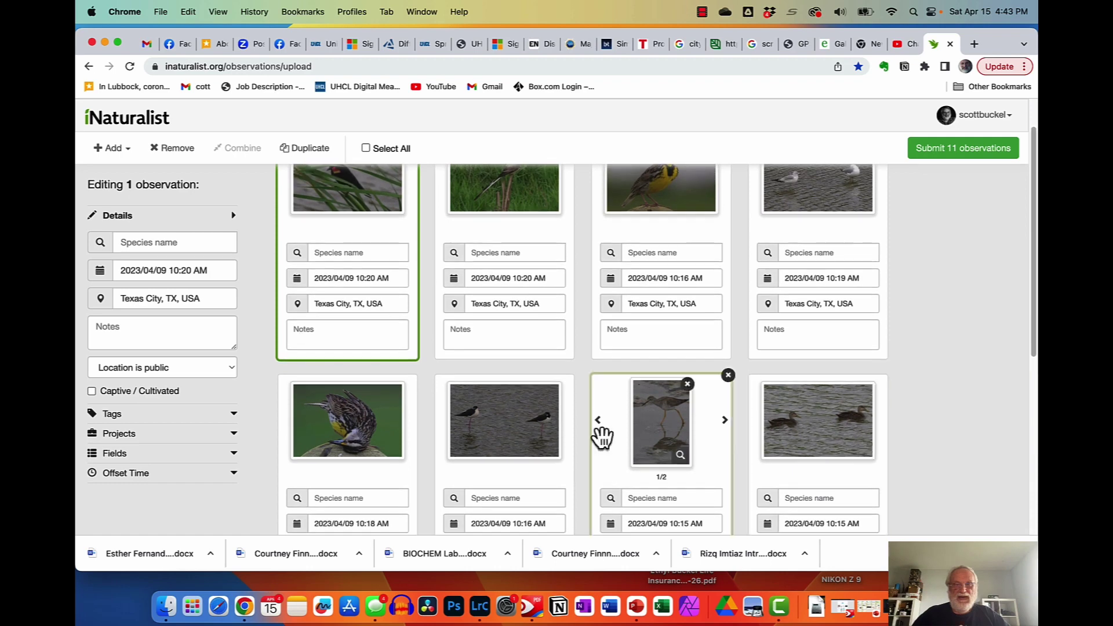
pyautogui.moveTo(336, 439); pyautogui.dragTo(652, 241)
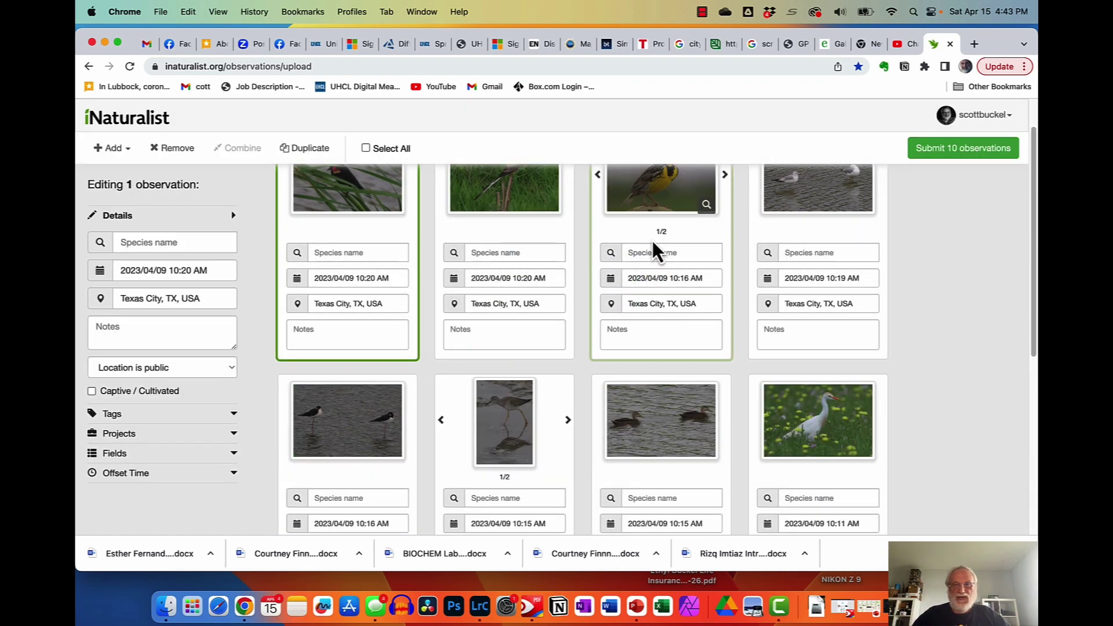
pyautogui.scroll(-10, 929, 330)
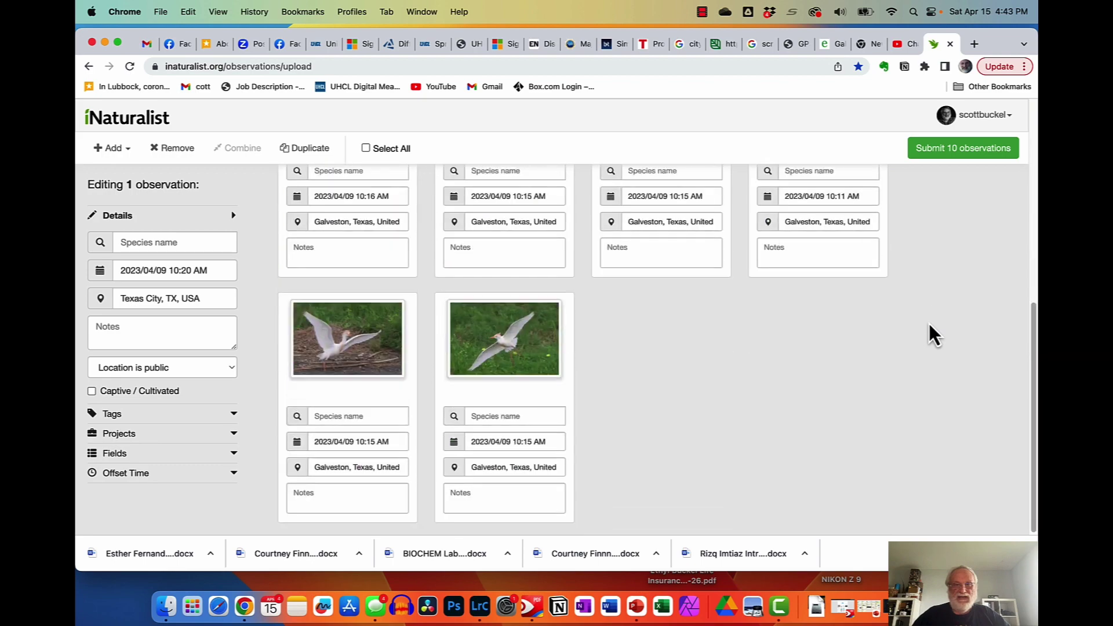
pyautogui.moveTo(504, 350); pyautogui.dragTo(355, 380)
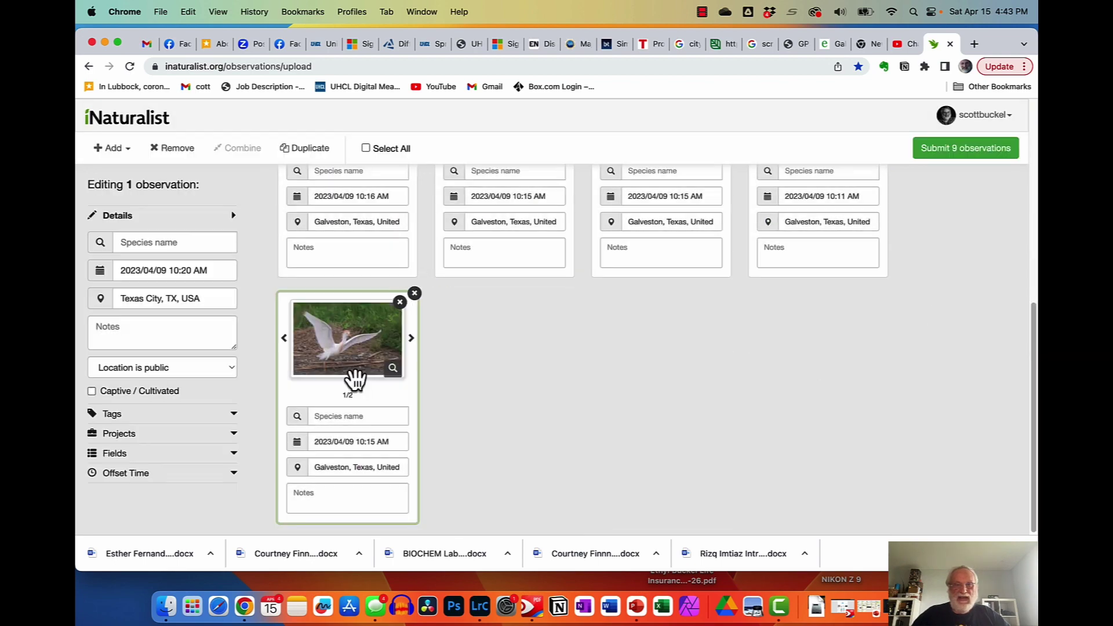
# Identify the black bird in the reeds as Red-winged Blackbird and the long-tailed bird as Scissor-tailed Flycatcher
pyautogui.scroll(10, 663, 452)
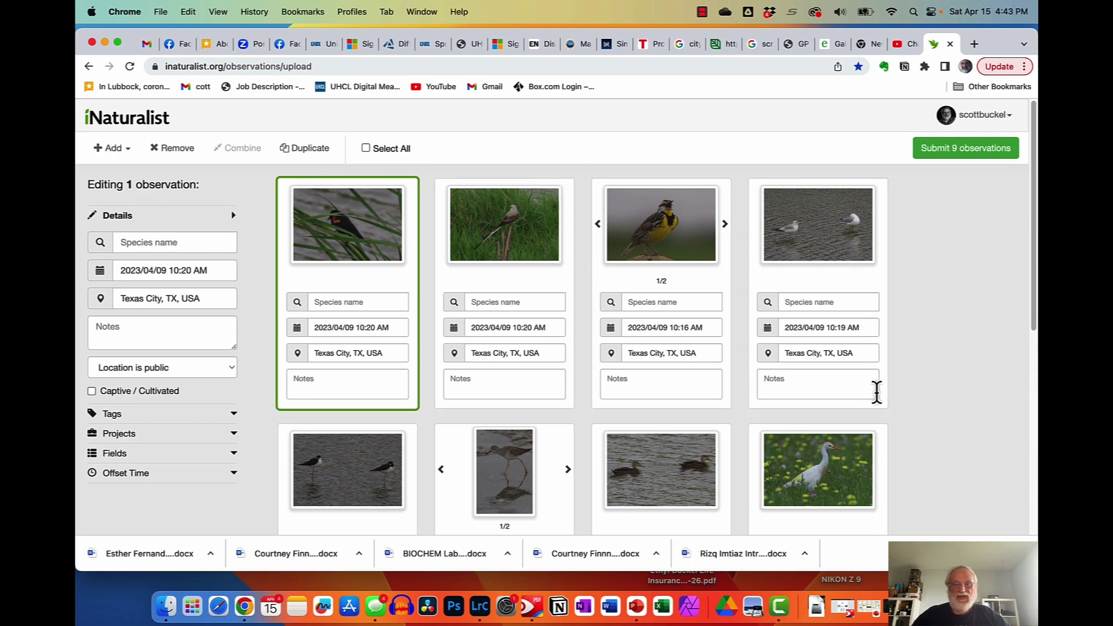
pyautogui.click(330, 303)
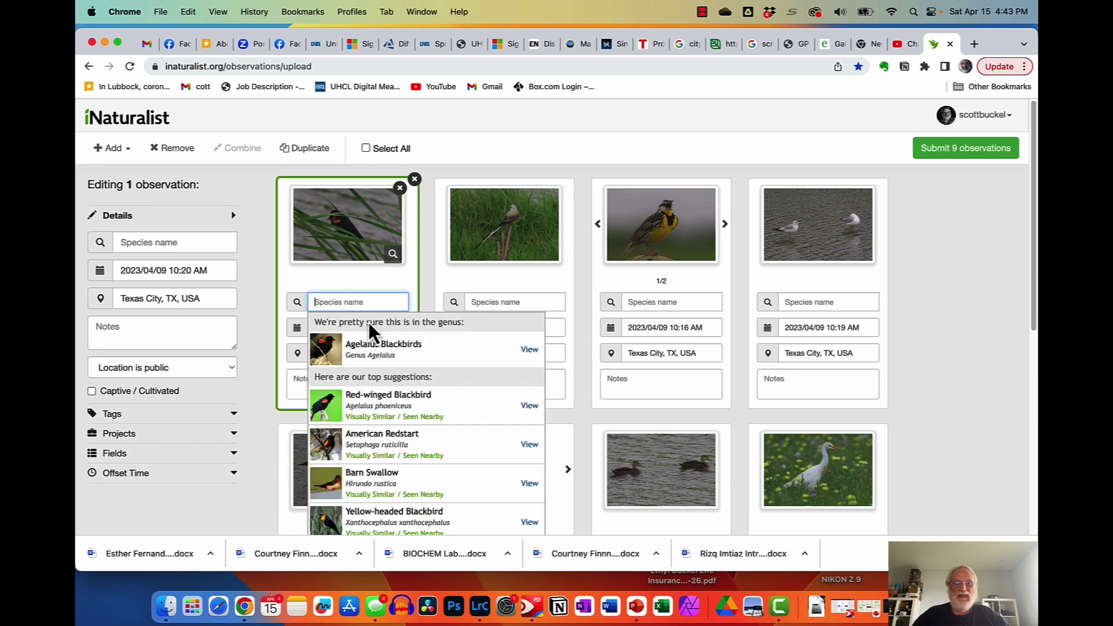
pyautogui.click(388, 405)
pyautogui.click(469, 325)
pyautogui.click(480, 301)
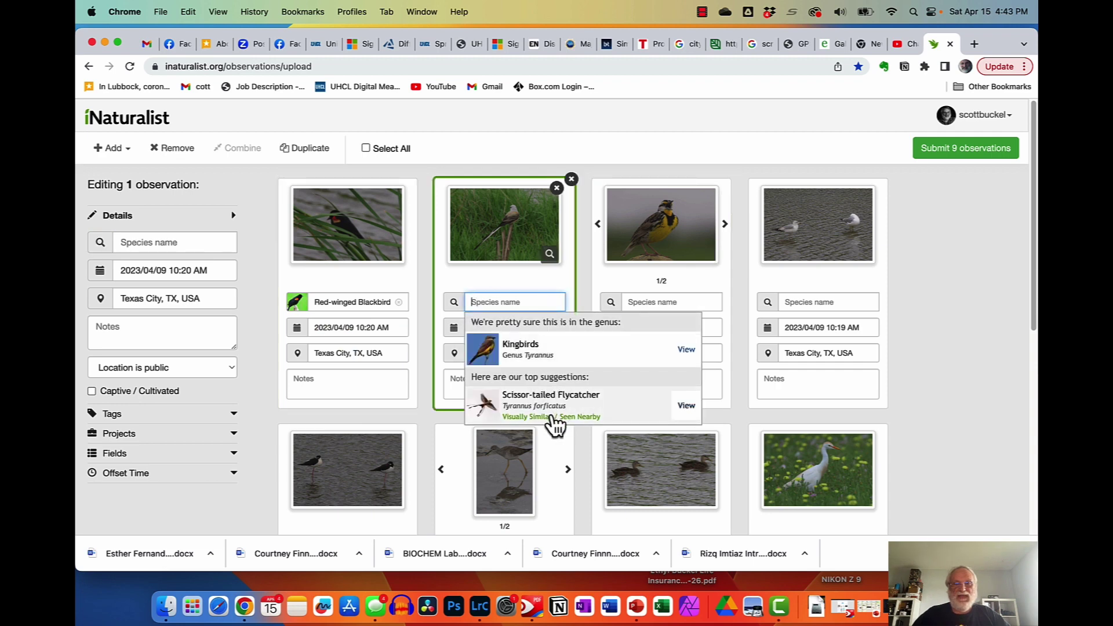
pyautogui.click(551, 415)
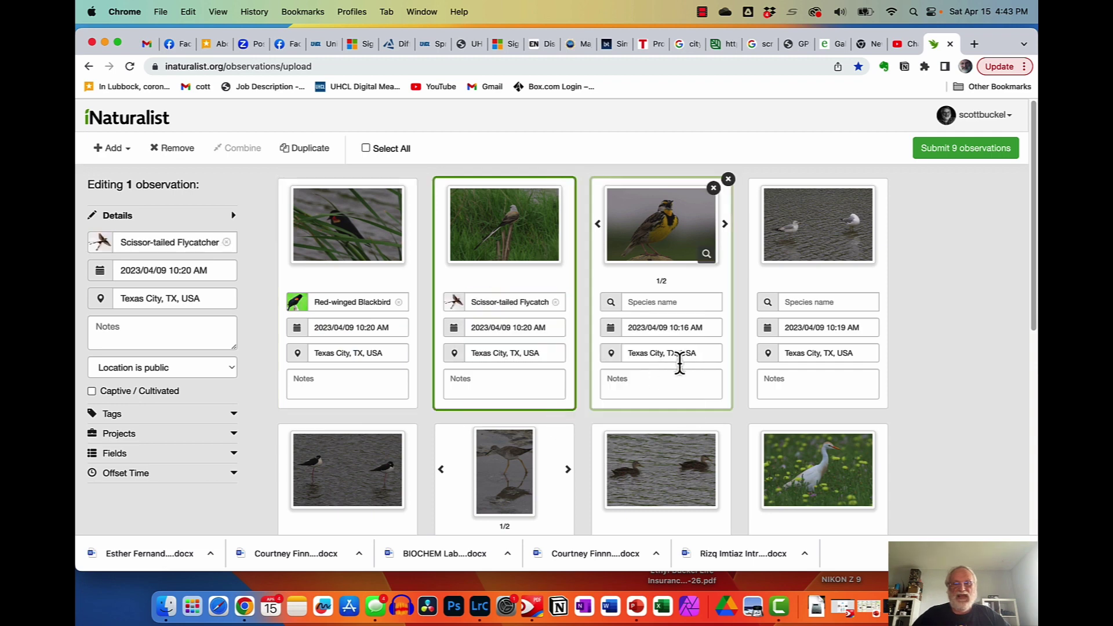
# Identify the yellow-breasted bird's two-photo observation as Eastern Meadowlark and the two white birds on the water as Ring-billed Gull
pyautogui.click(659, 304)
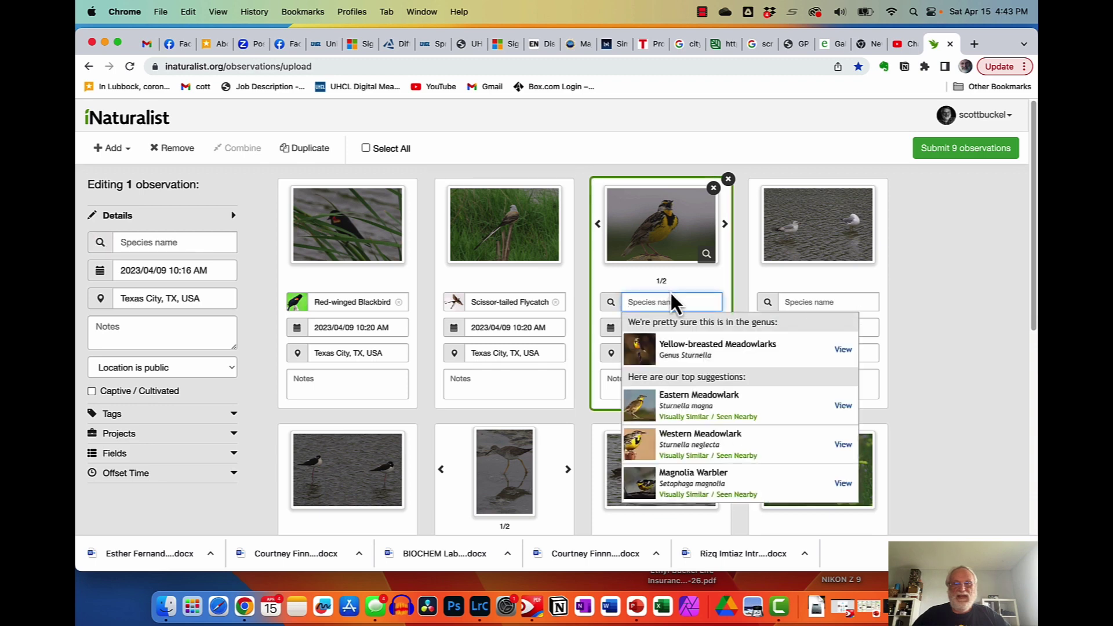
pyautogui.click(690, 413)
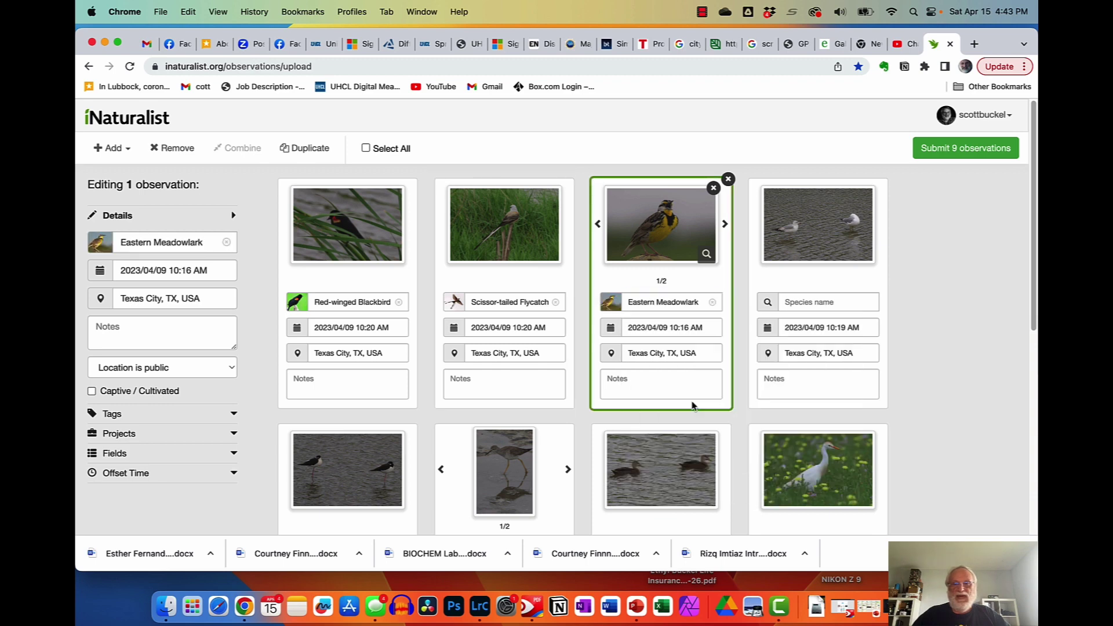
pyautogui.click(813, 299)
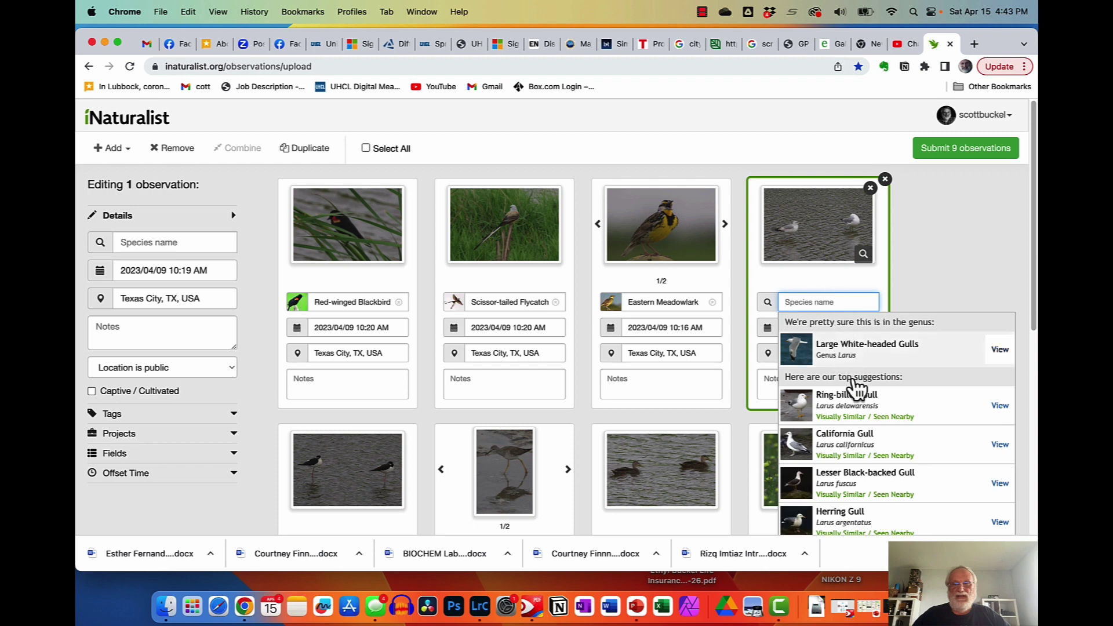
pyautogui.click(858, 405)
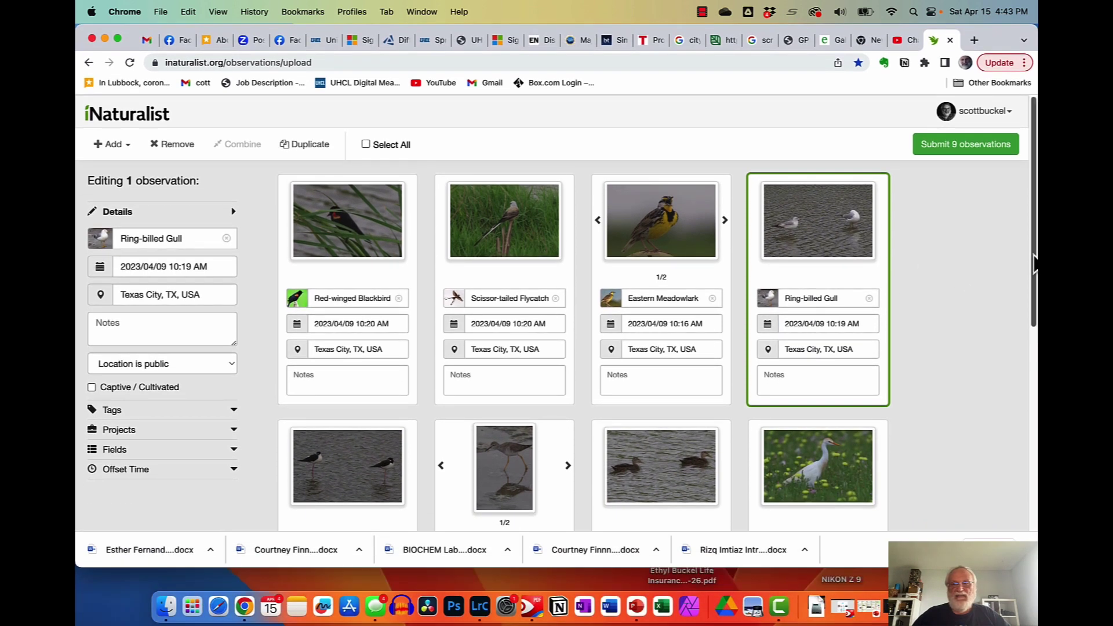
# Identify the white bird among the yellow flowers as Cattle Egret and the two brown ducks on the water as Mottled Duck
pyautogui.moveTo(1033, 264); pyautogui.dragTo(936, 360)
pyautogui.click(805, 373)
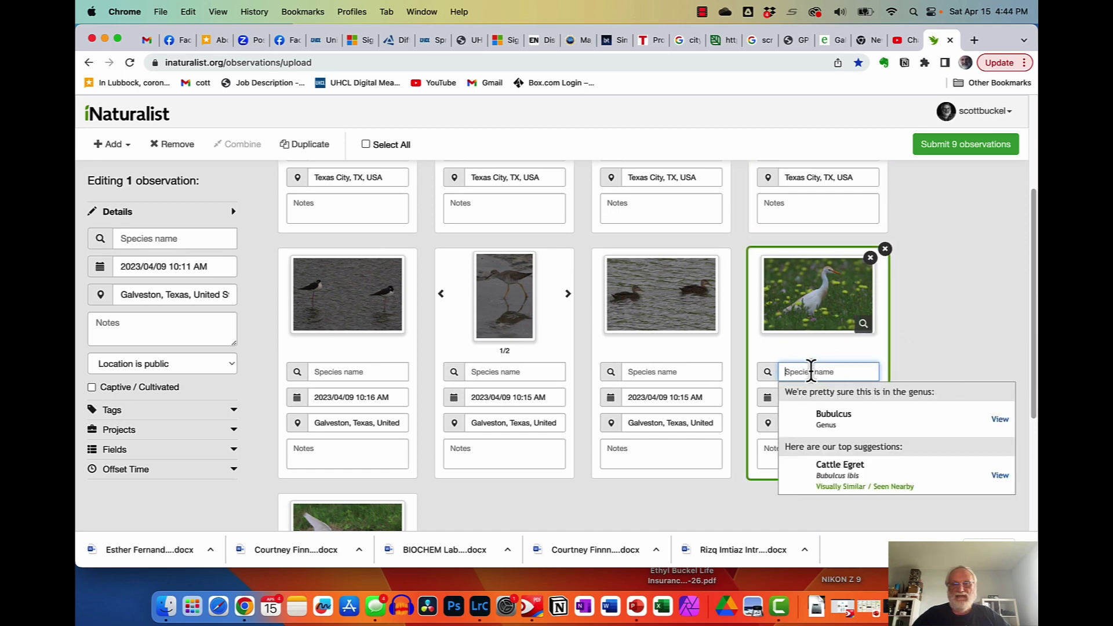
pyautogui.click(852, 481)
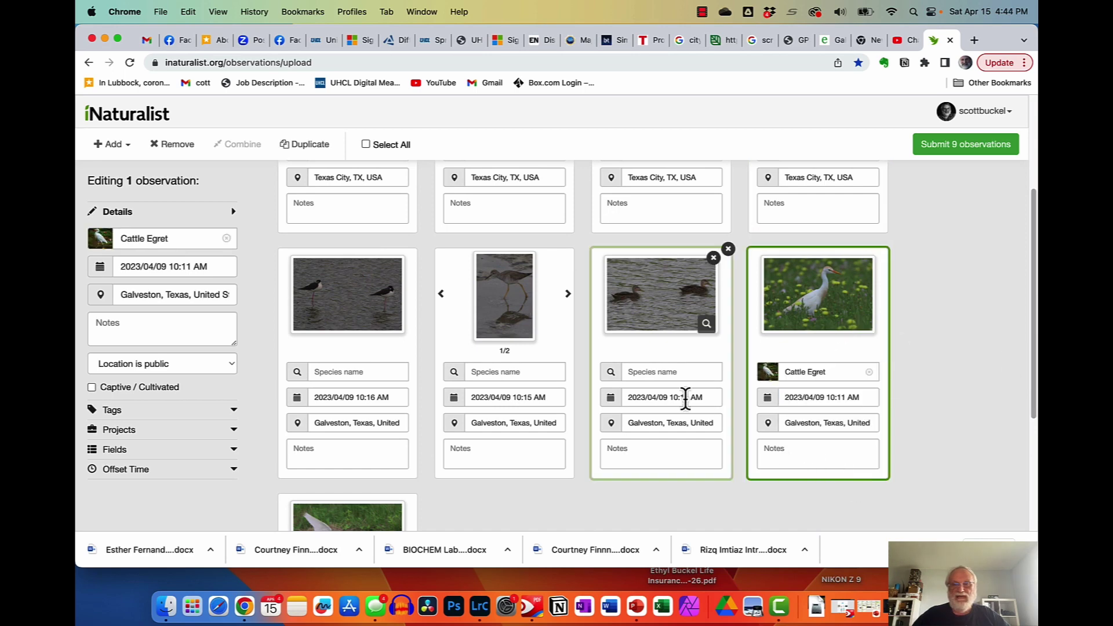
pyautogui.click(635, 372)
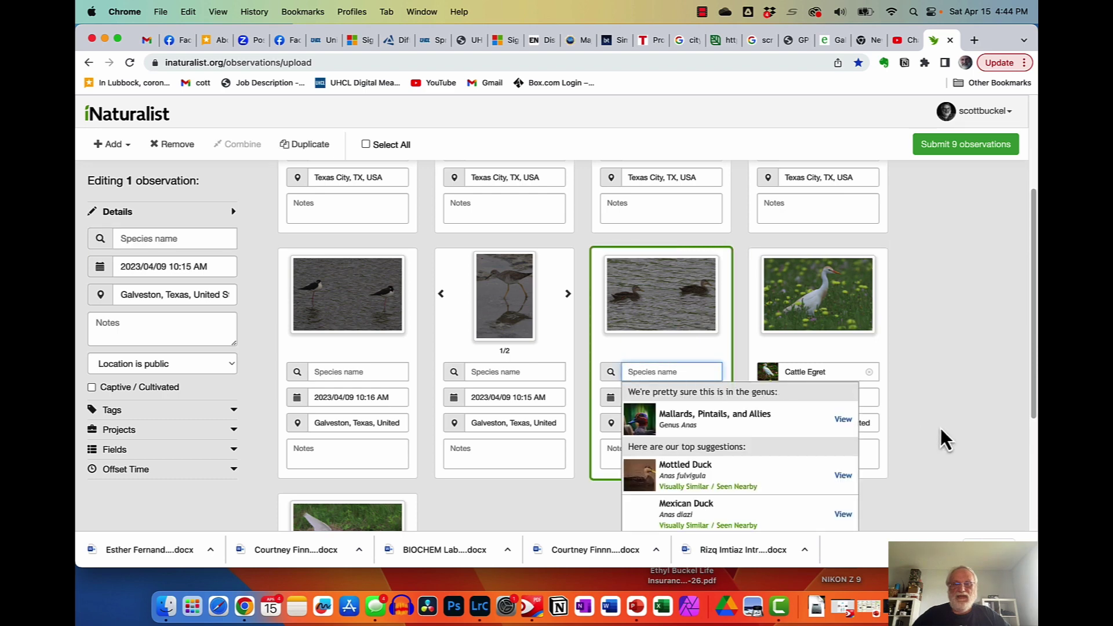
pyautogui.click(701, 485)
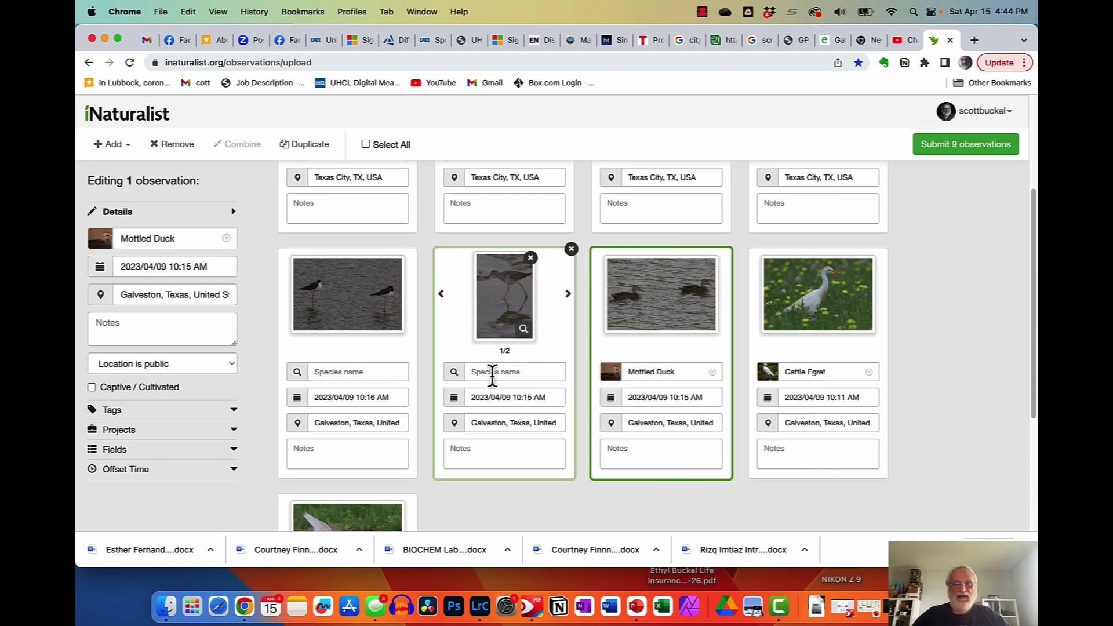
# Identify the brown wader's two-photo observation as Greater Yellowlegs and the two black-and-white waders as Black-necked Stilt
pyautogui.click(493, 371)
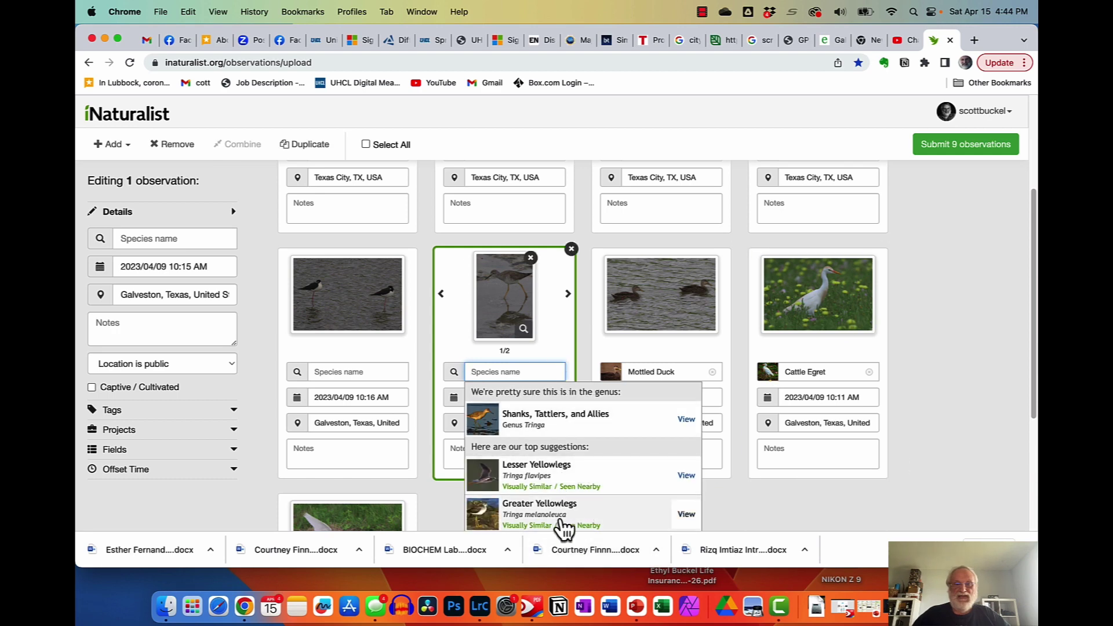
pyautogui.click(565, 524)
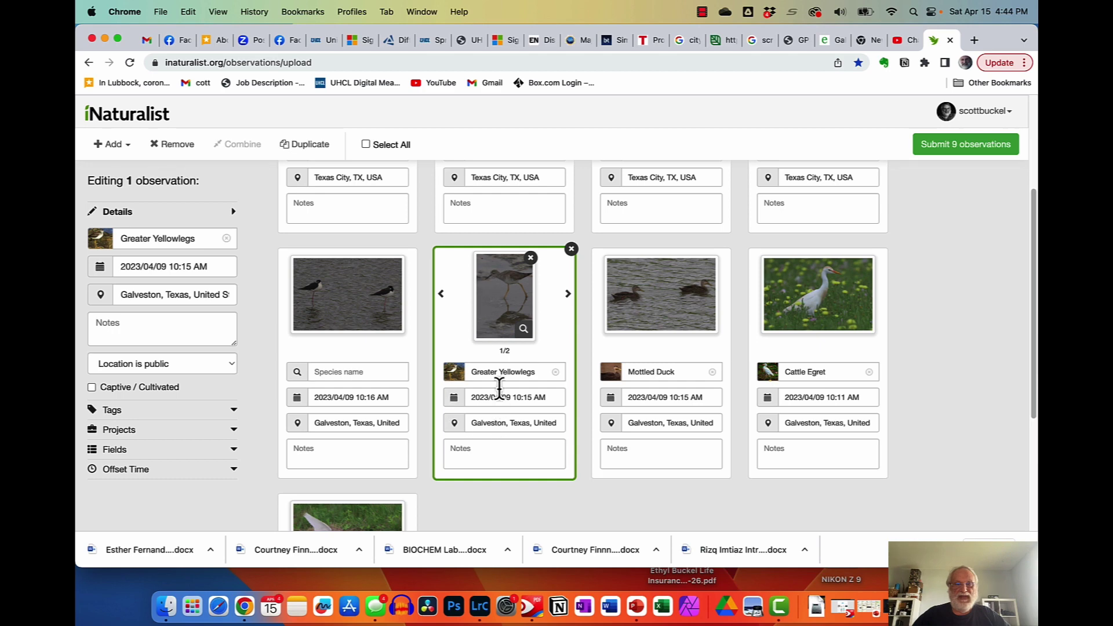
pyautogui.click(342, 372)
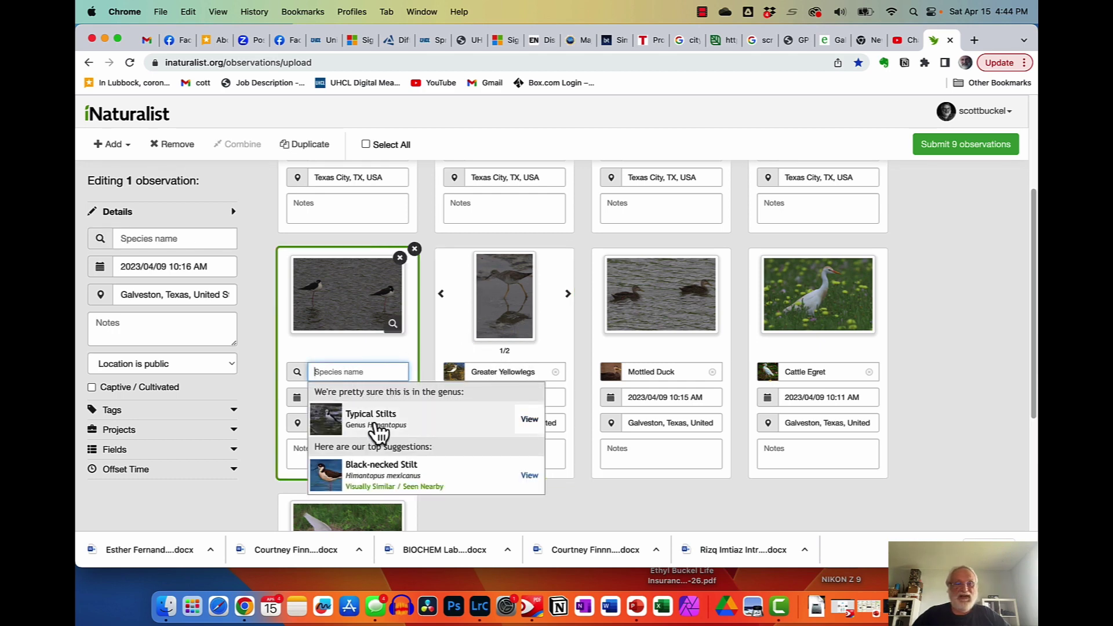
pyautogui.click(403, 478)
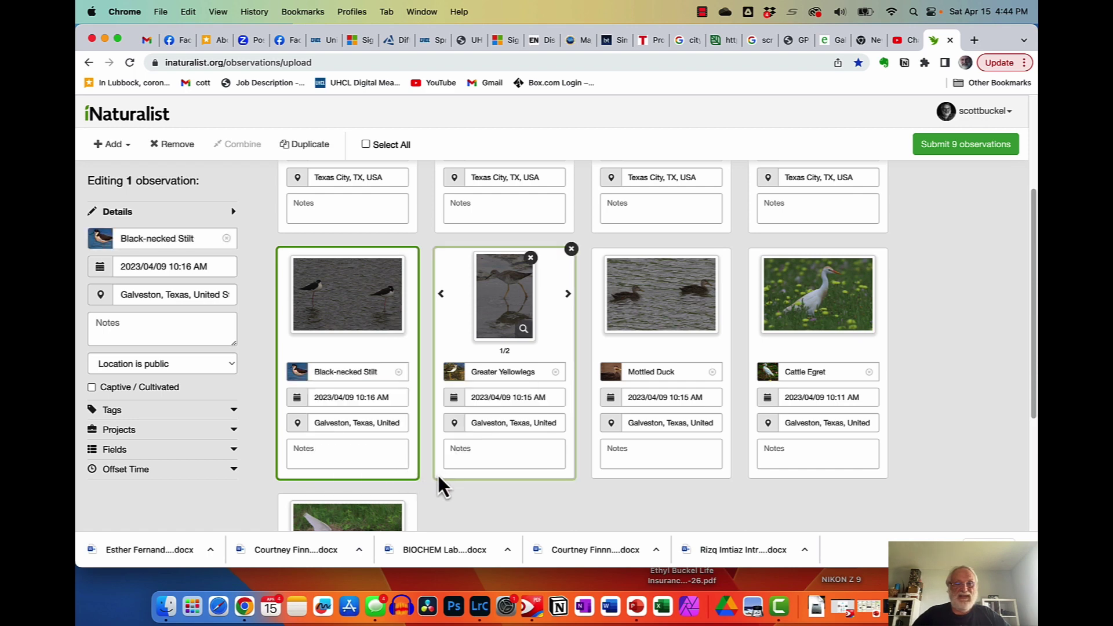
# Identify the spread-winged white bird's two-photo observation as Cattle Egret
pyautogui.scroll(-5, 436, 482)
pyautogui.click(344, 412)
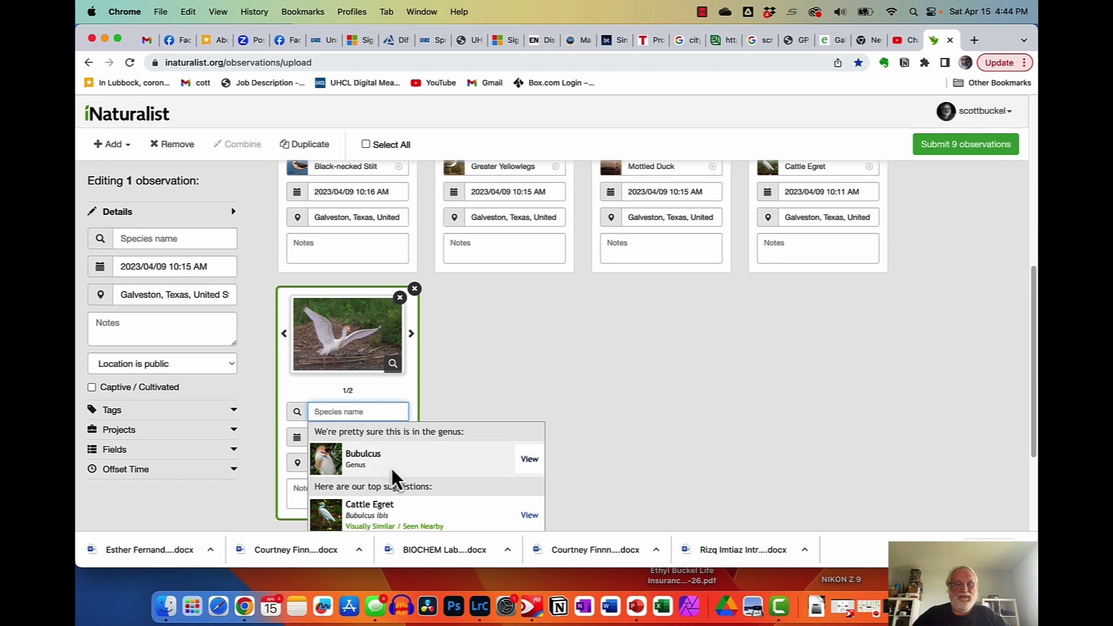
pyautogui.click(463, 514)
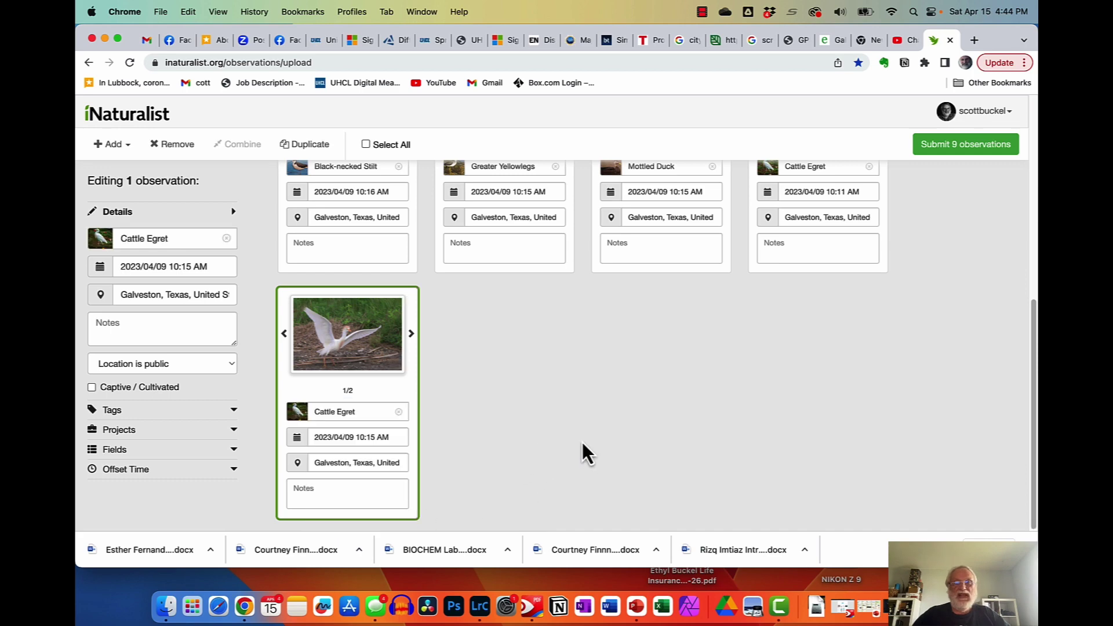
# Add the note "Took a trip down Skyline Drive in Texas City." to all nine observations at once
pyautogui.scroll(6, 577, 398)
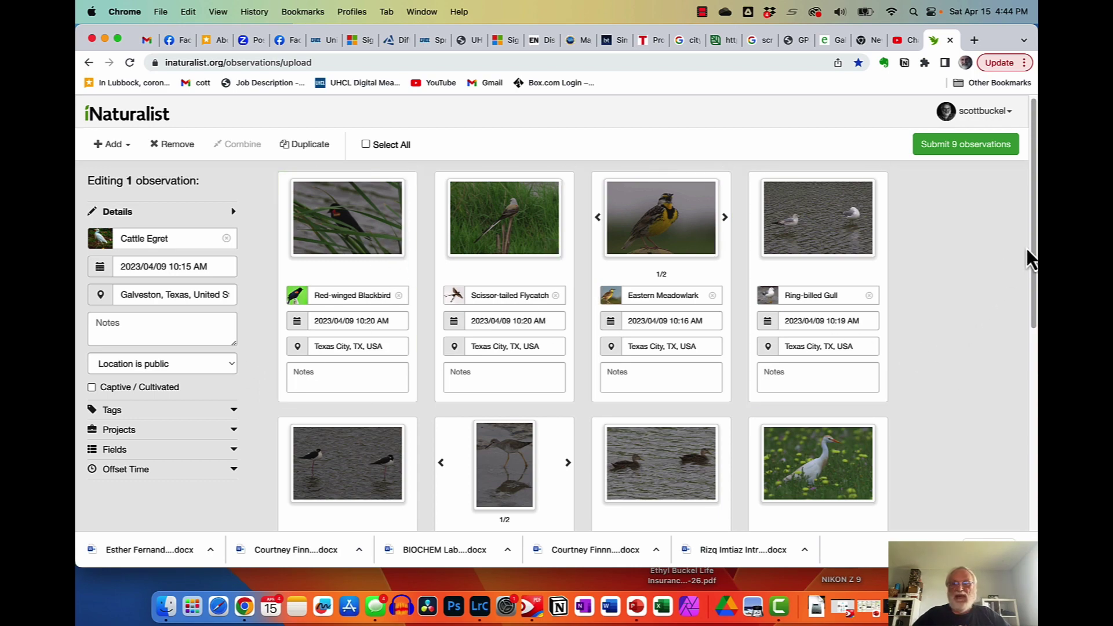
pyautogui.moveTo(1029, 258); pyautogui.dragTo(1032, 199)
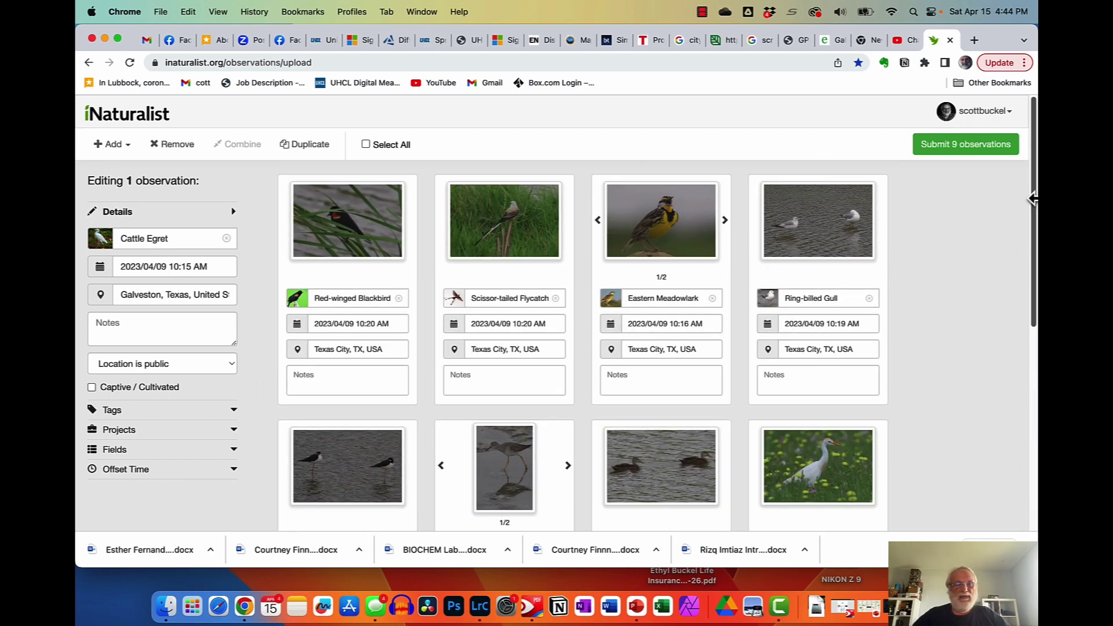
pyautogui.click(323, 282)
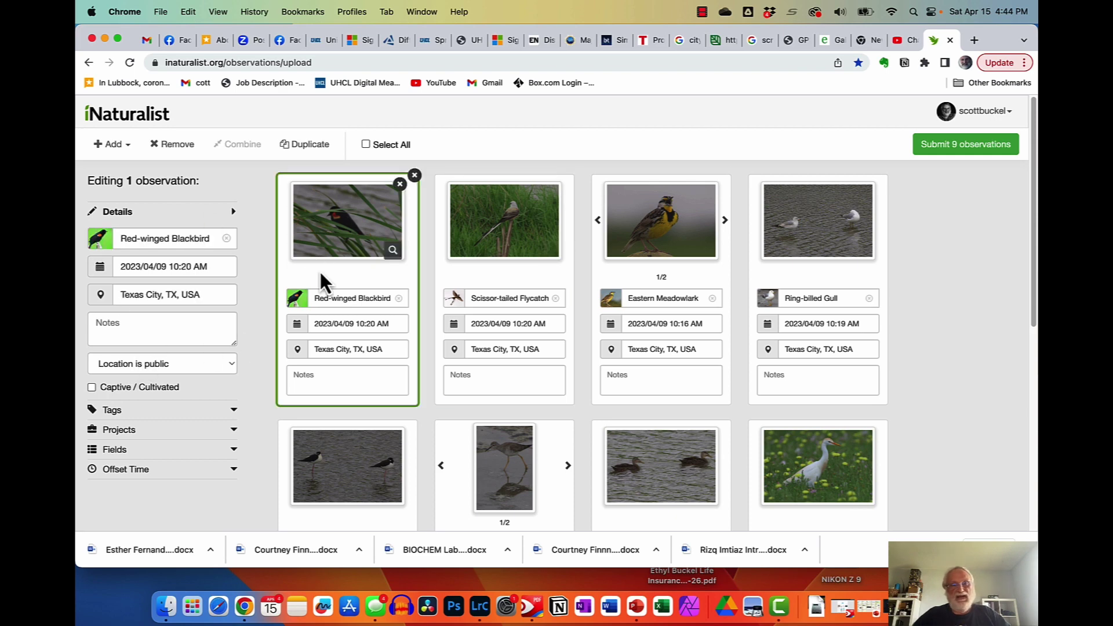
pyautogui.scroll(-1, 1034, 272)
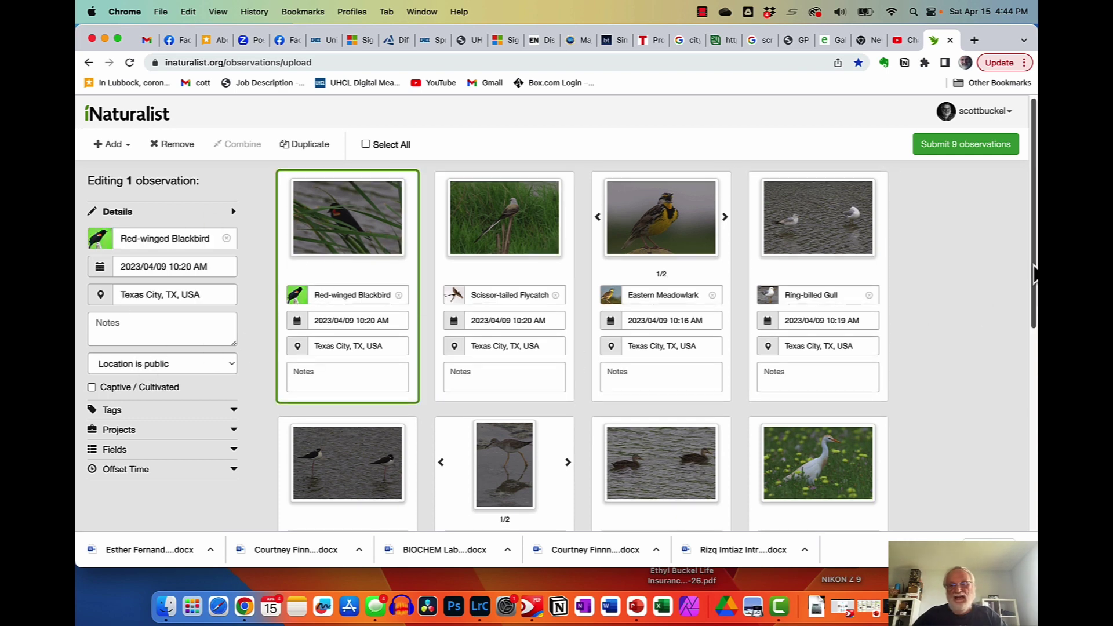
pyautogui.scroll(-10, 1033, 273)
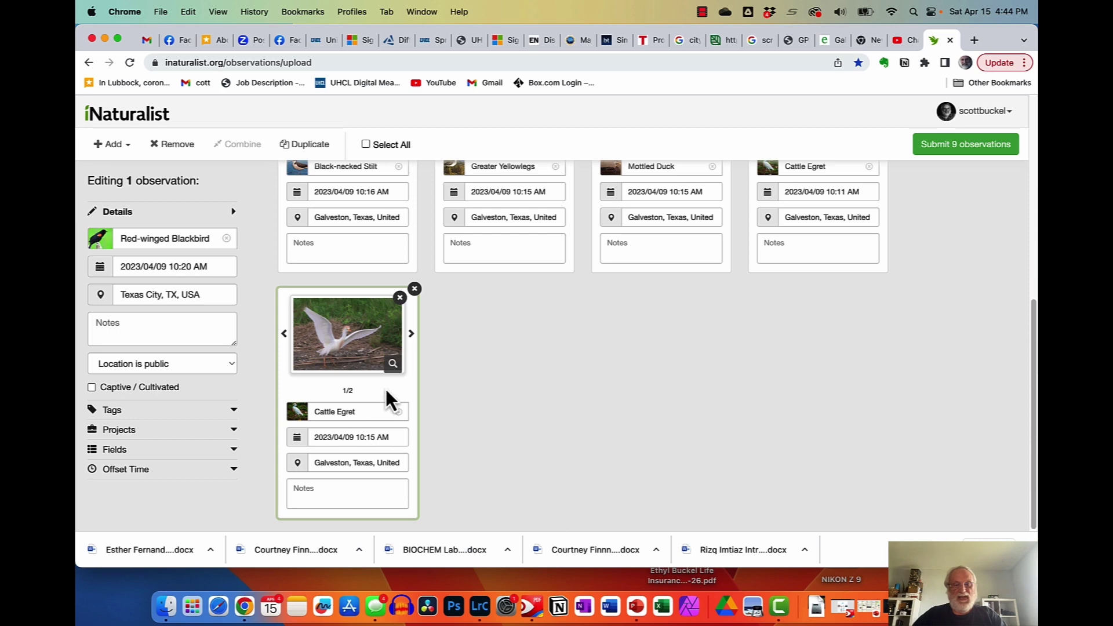
pyautogui.press('super+a')
pyautogui.click(125, 324)
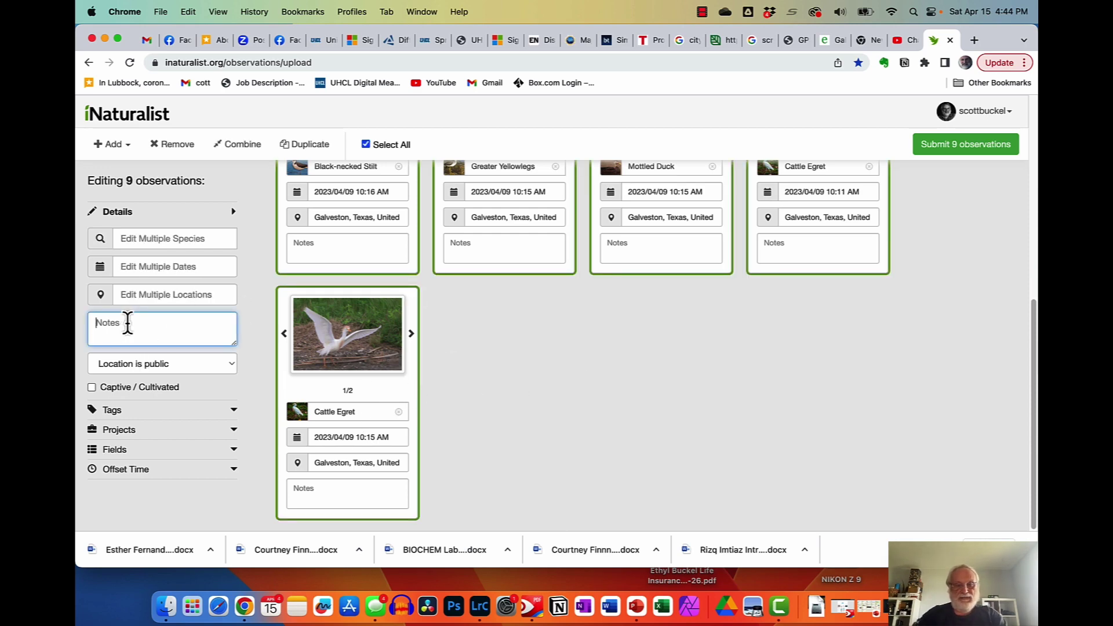
pyautogui.write('Took a trip down Slkyline Drive in Texas City')
pyautogui.click(169, 323)
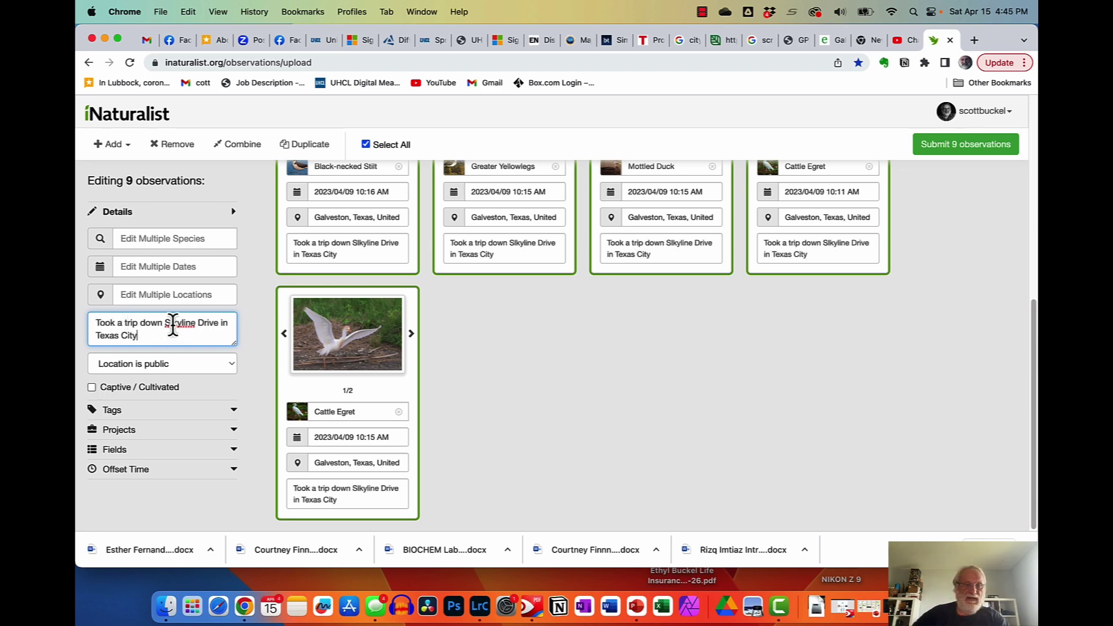
pyautogui.press('BackSpace')
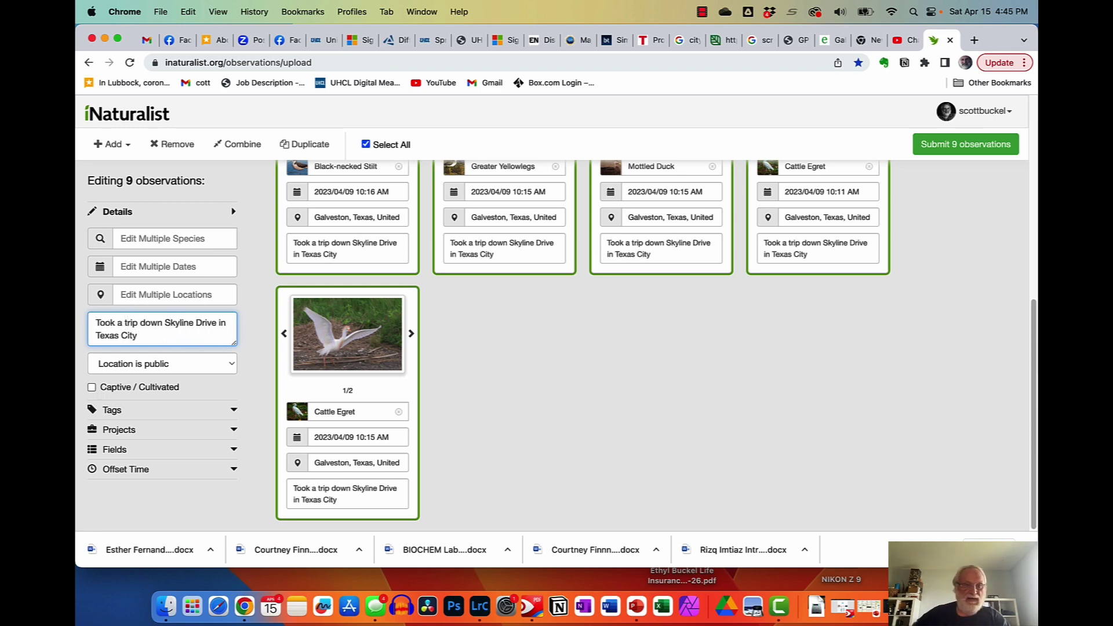
pyautogui.click(174, 339)
pyautogui.write('.')
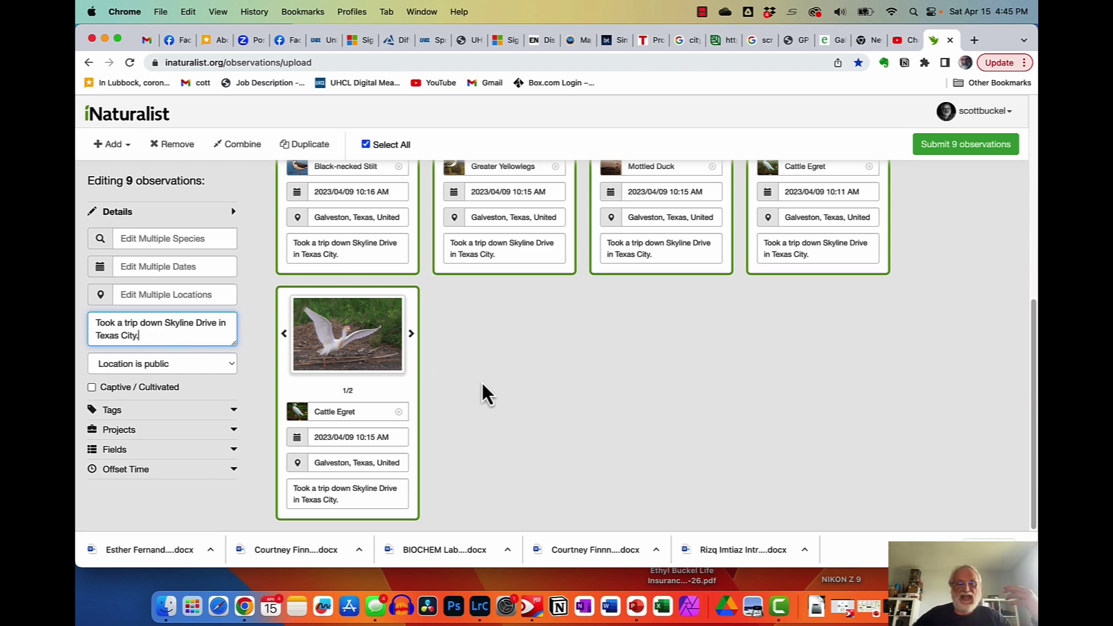
# Append "Identified by vocalization" after a blank line to the Eastern Meadowlark observation's notes
pyautogui.scroll(5, 486, 394)
pyautogui.click(682, 387)
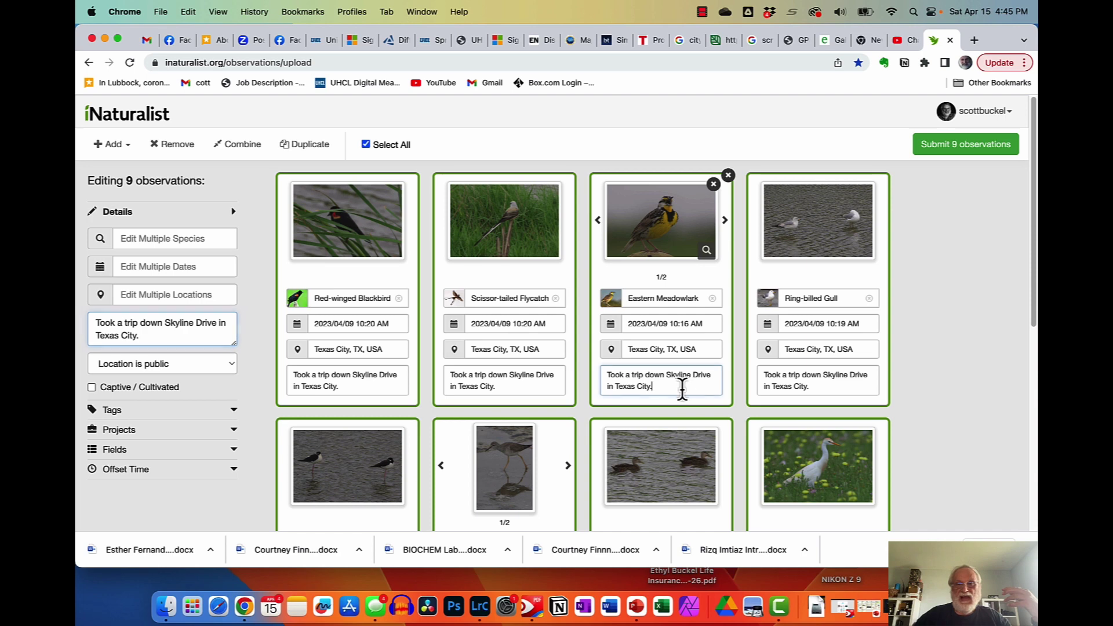
pyautogui.press('Return')
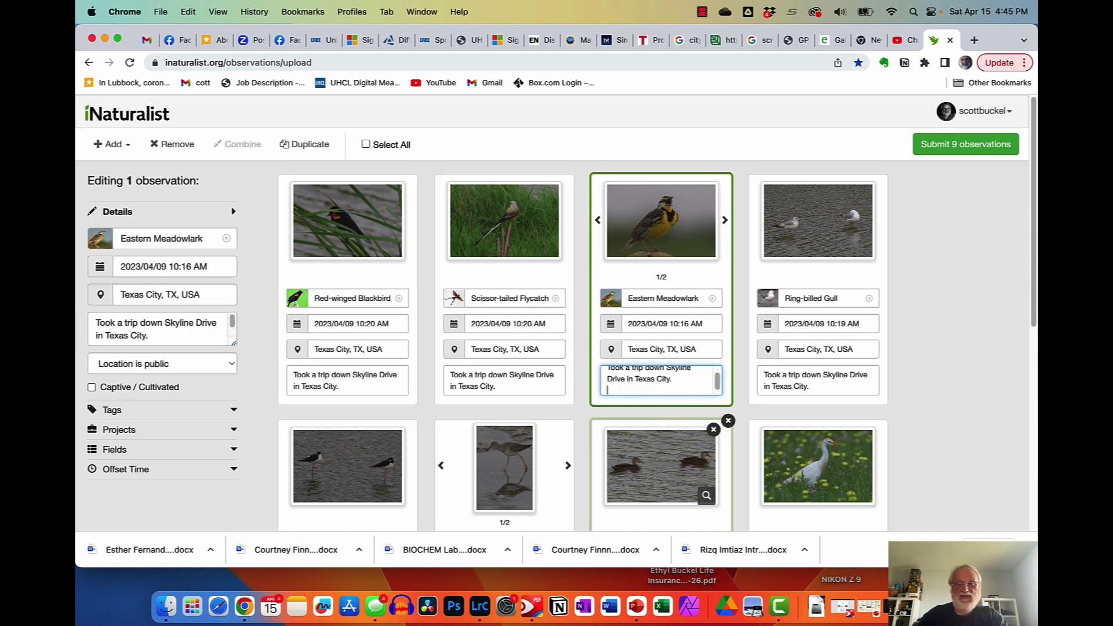
pyautogui.press('Return')
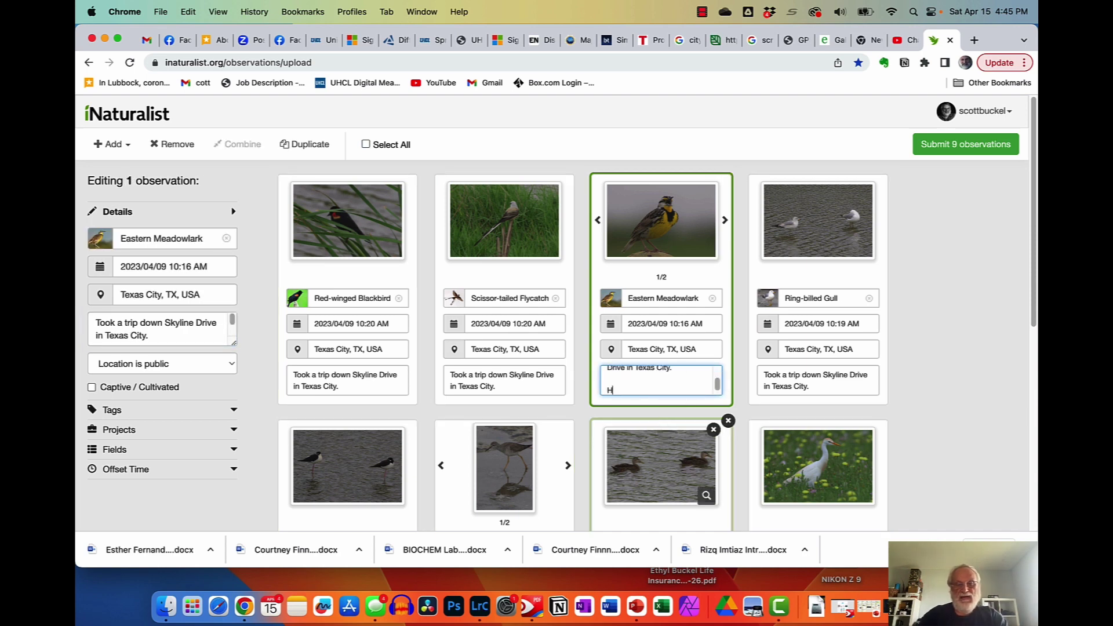
pyautogui.write('Identified by vocali')
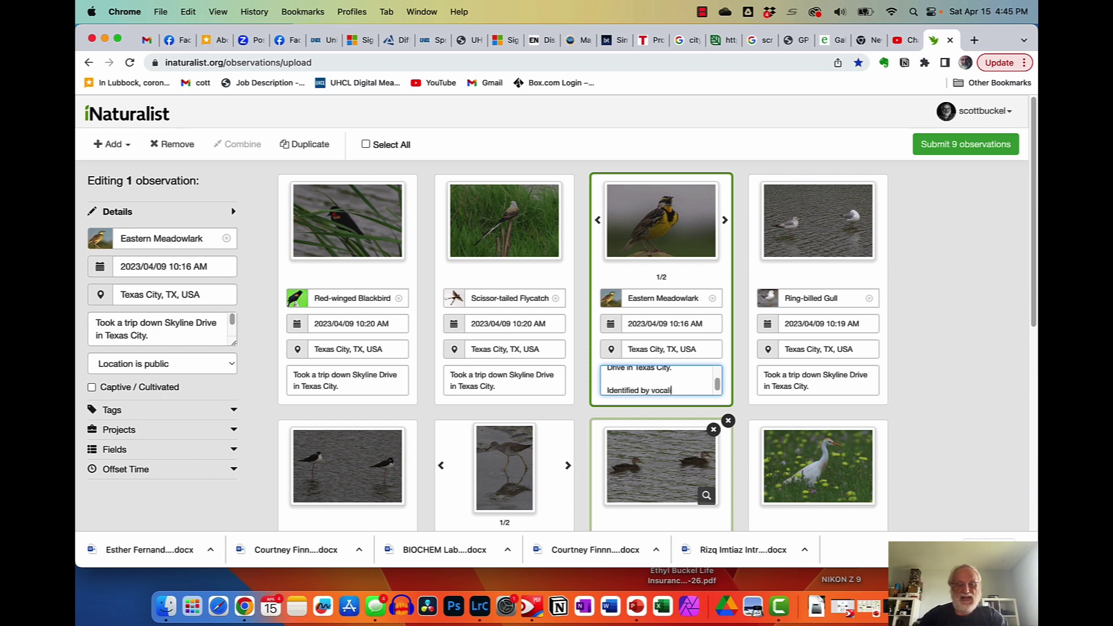
pyautogui.write('zationn')
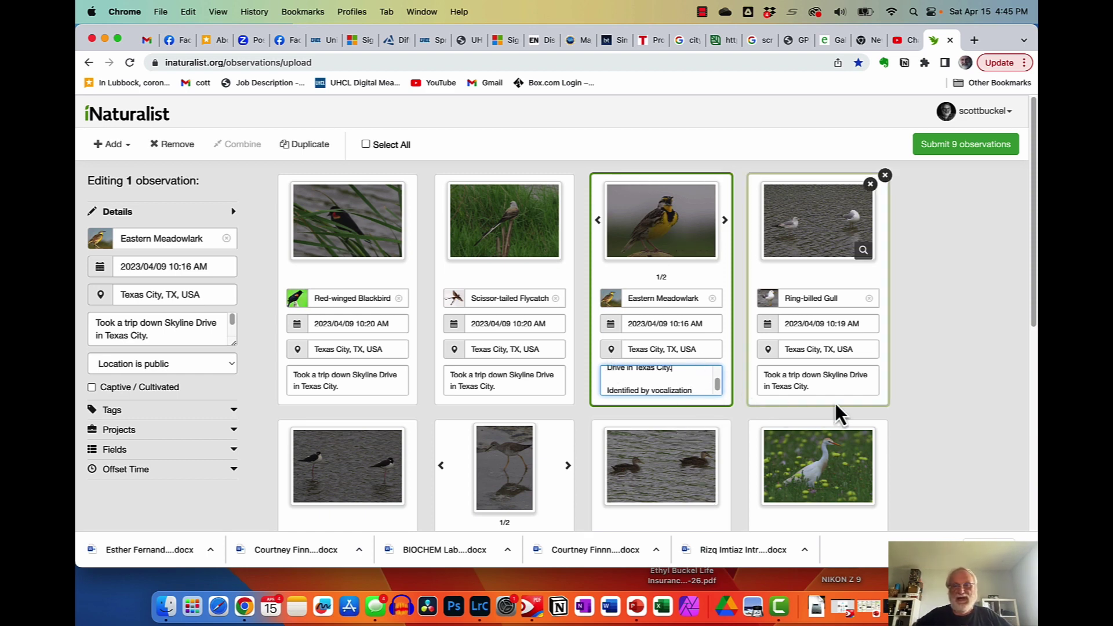
pyautogui.scroll(3, 712, 377)
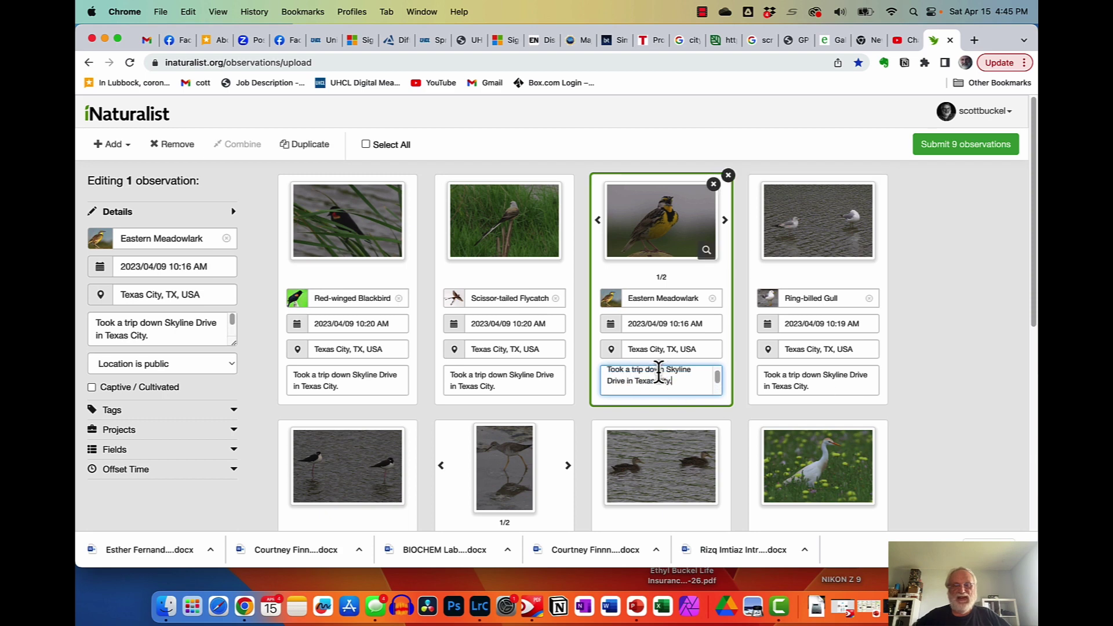
# Submit the nine observations and review the newly added entries in the account's observation list
pyautogui.click(957, 153)
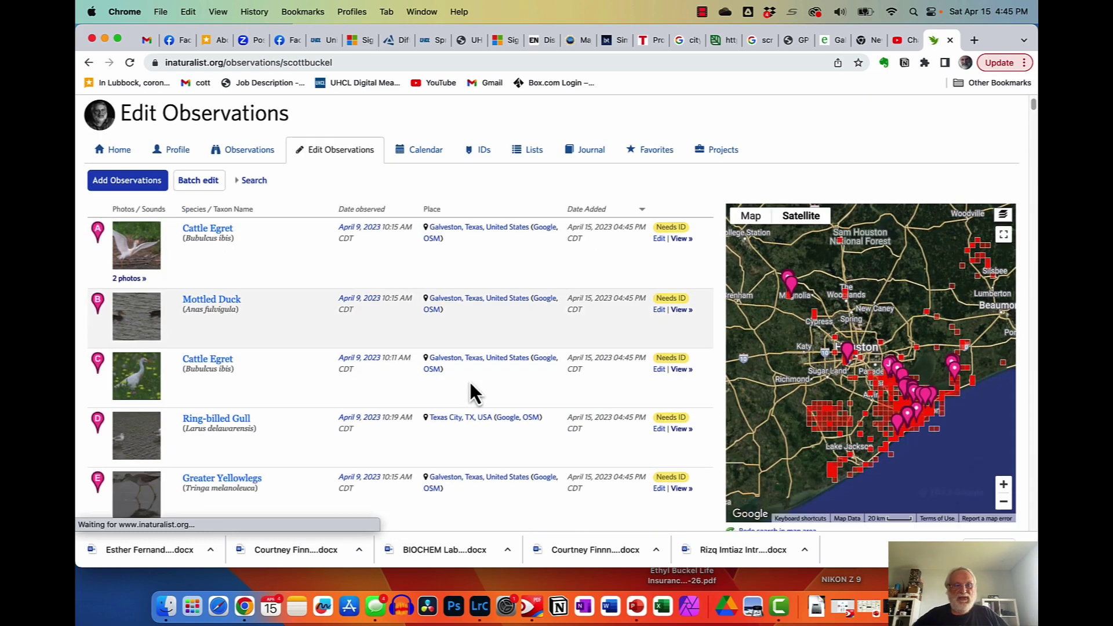
pyautogui.scroll(-10, 486, 382)
pyautogui.scroll(10, 498, 373)
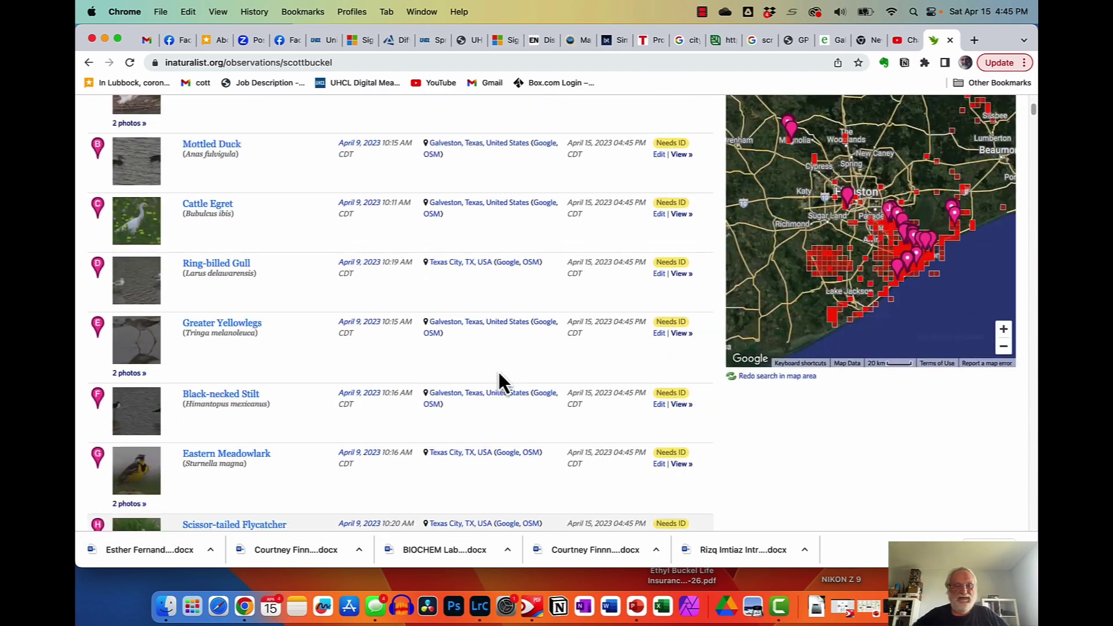
pyautogui.scroll(-8, 497, 370)
pyautogui.scroll(-5, 498, 374)
pyautogui.scroll(12, 499, 374)
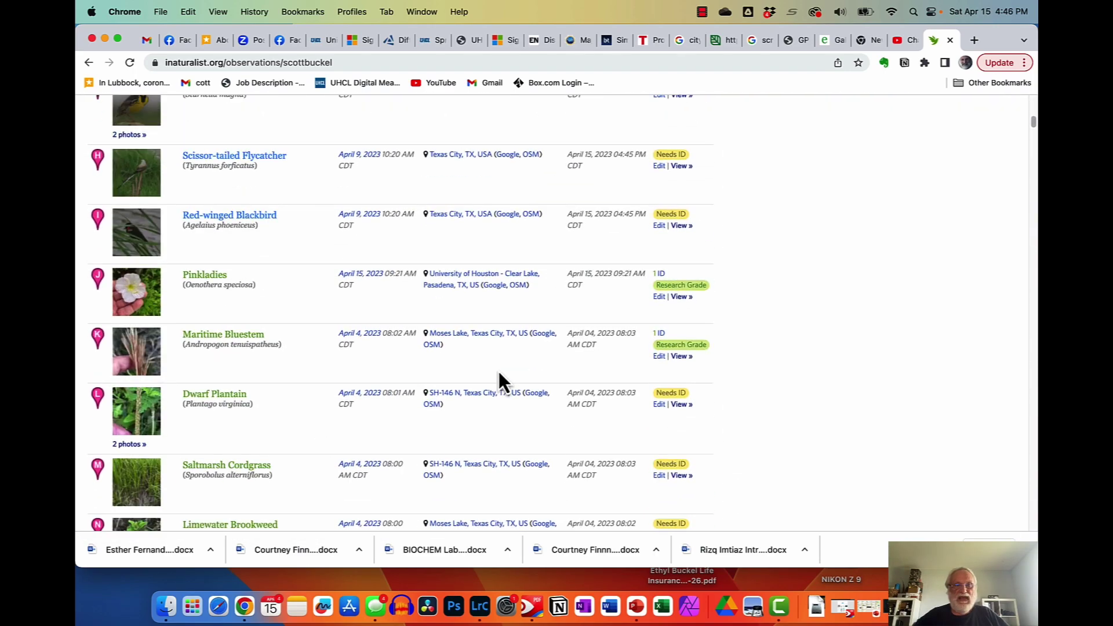
pyautogui.scroll(3, 499, 374)
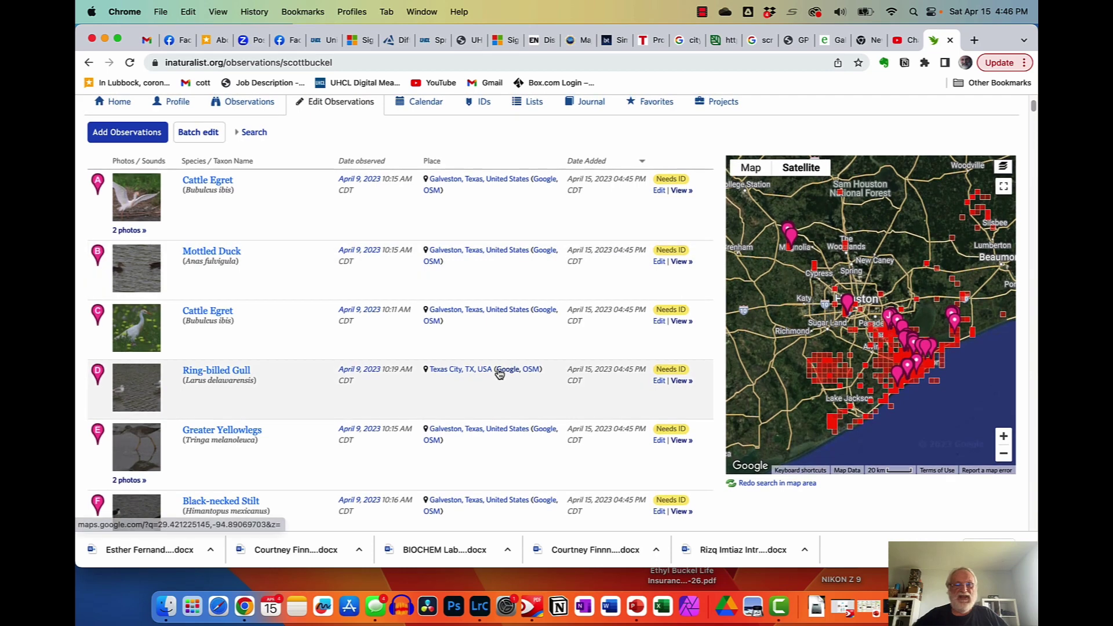
pyautogui.scroll(1, 503, 381)
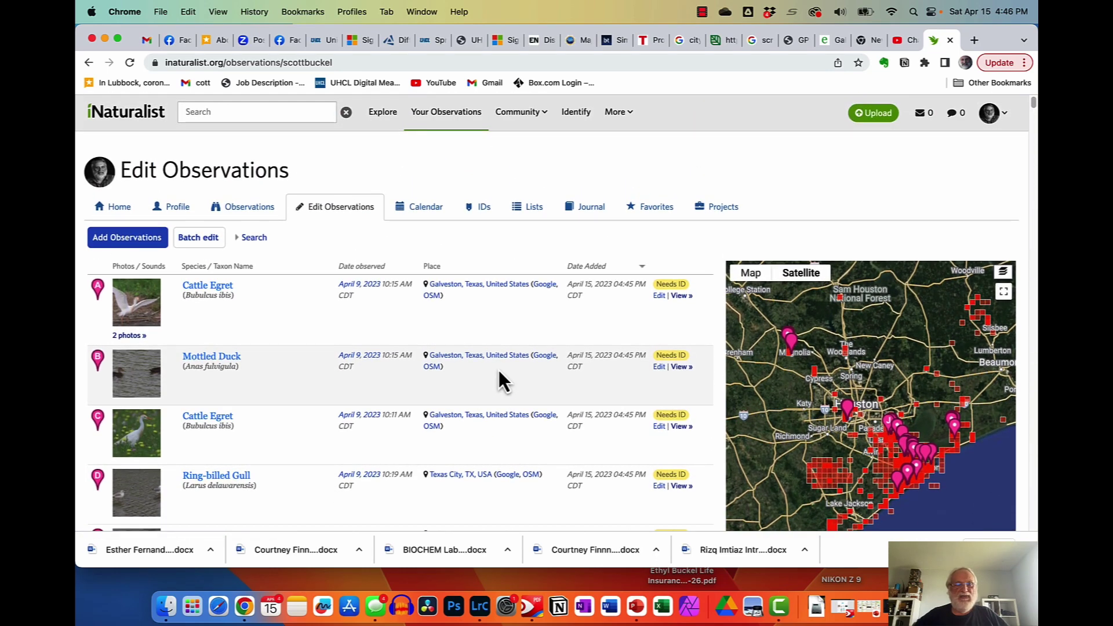